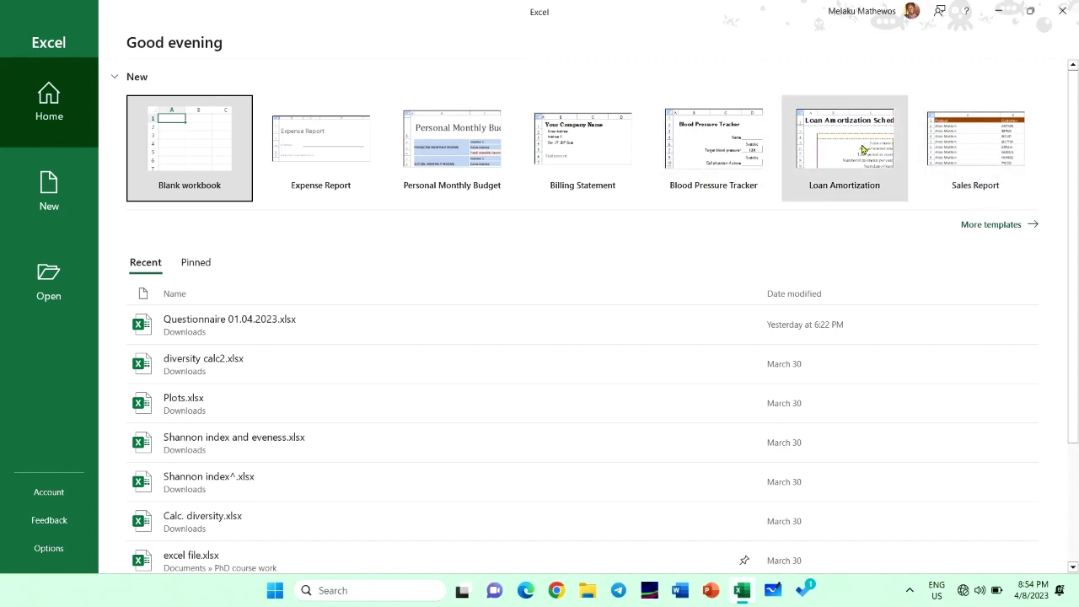
Step: Browse the More templates gallery and online template search, then return to the start page
left_click(1001, 226)
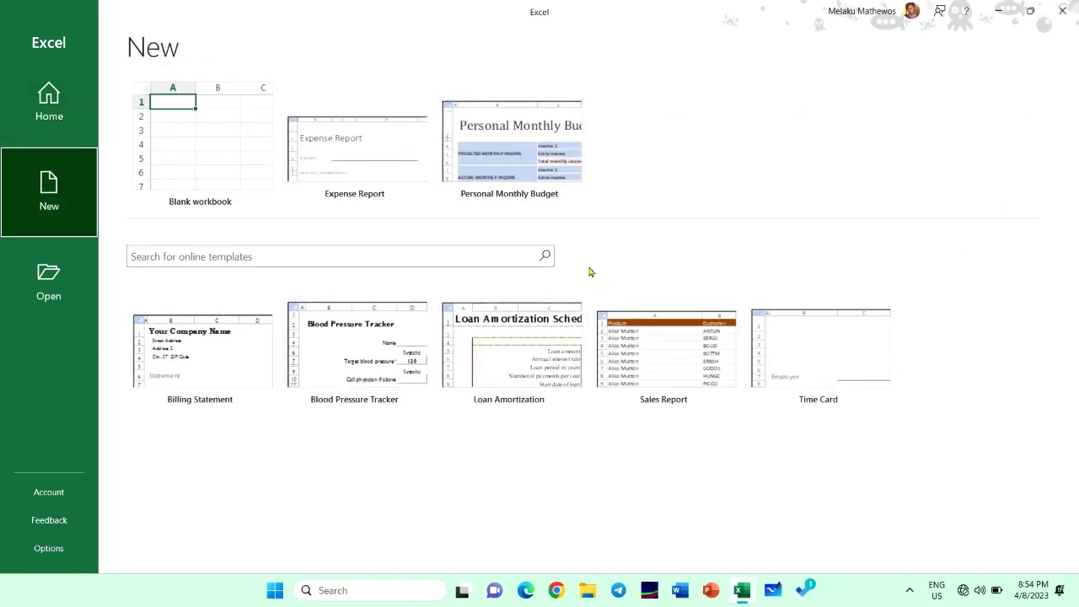
left_click(267, 255)
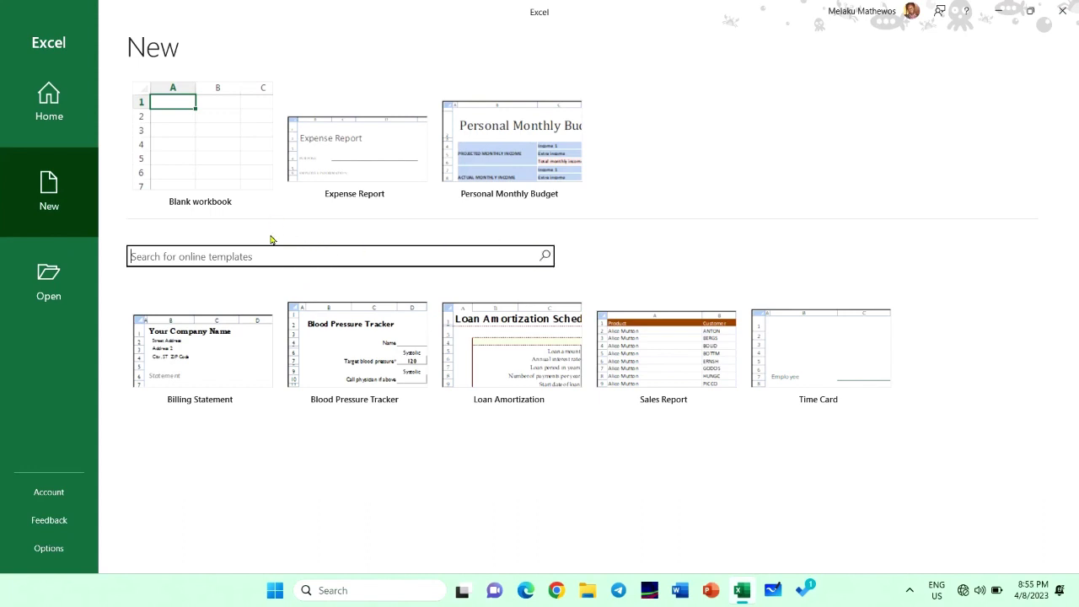
key("Escape")
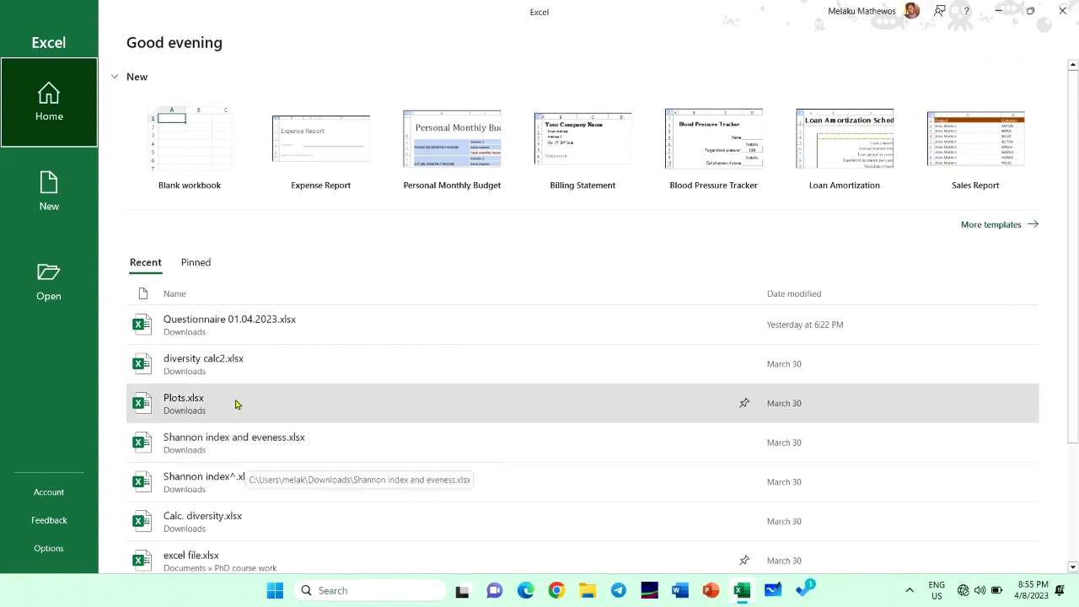
scroll(236, 381, "down", 3)
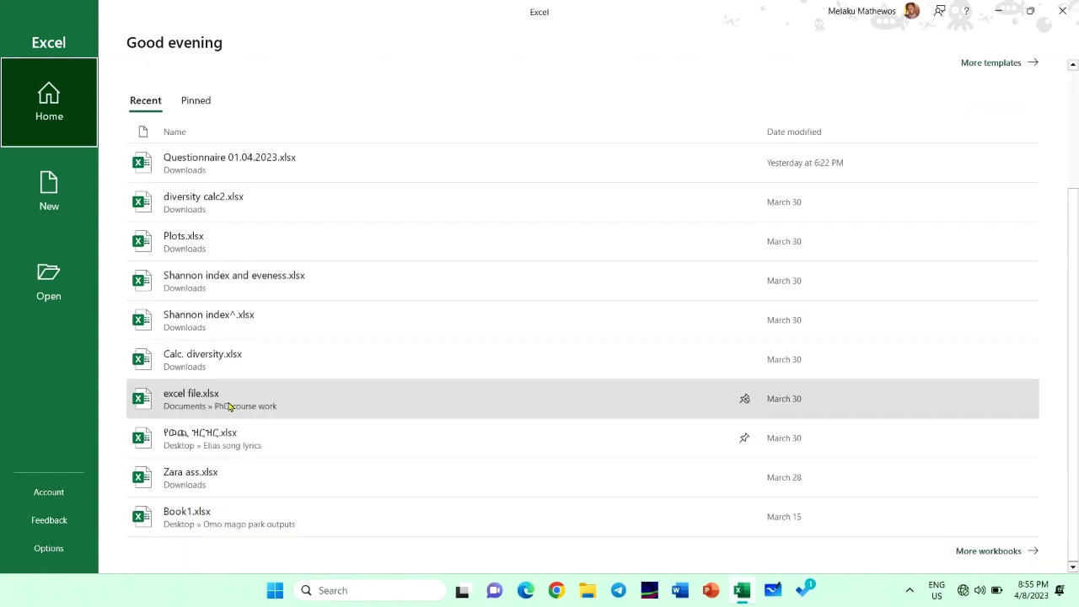
scroll(231, 404, "up", 3)
scroll(231, 388, "down", 1)
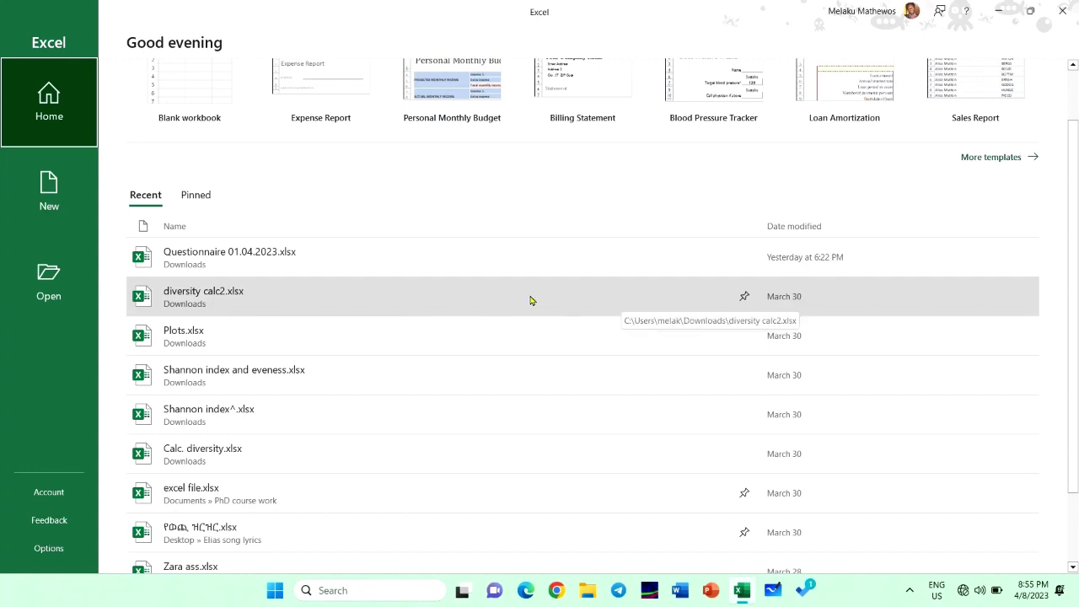
Step: Pin diversity calc2.xlsx and confirm it under Pinned before going back to Recent
left_click(743, 300)
scroll(537, 293, "down", 1)
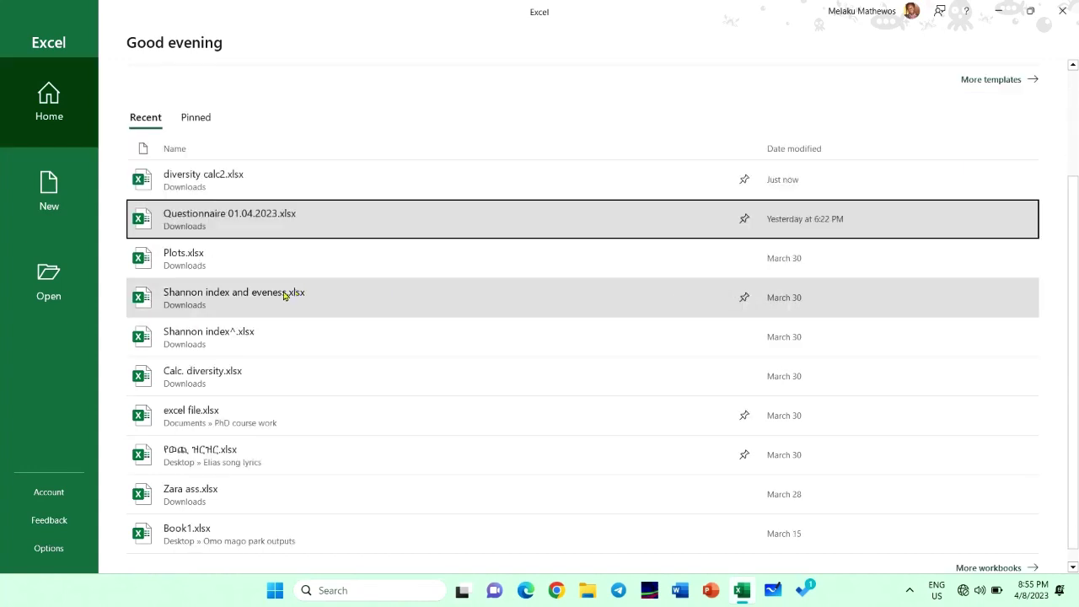
scroll(209, 272, "up", 2)
left_click(203, 263)
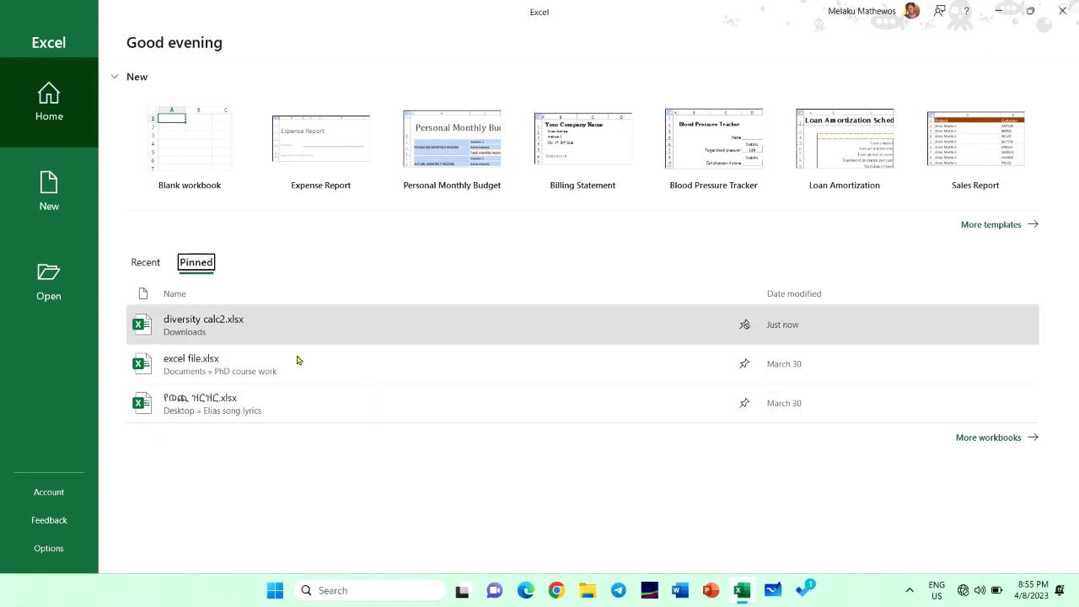
left_click(145, 262)
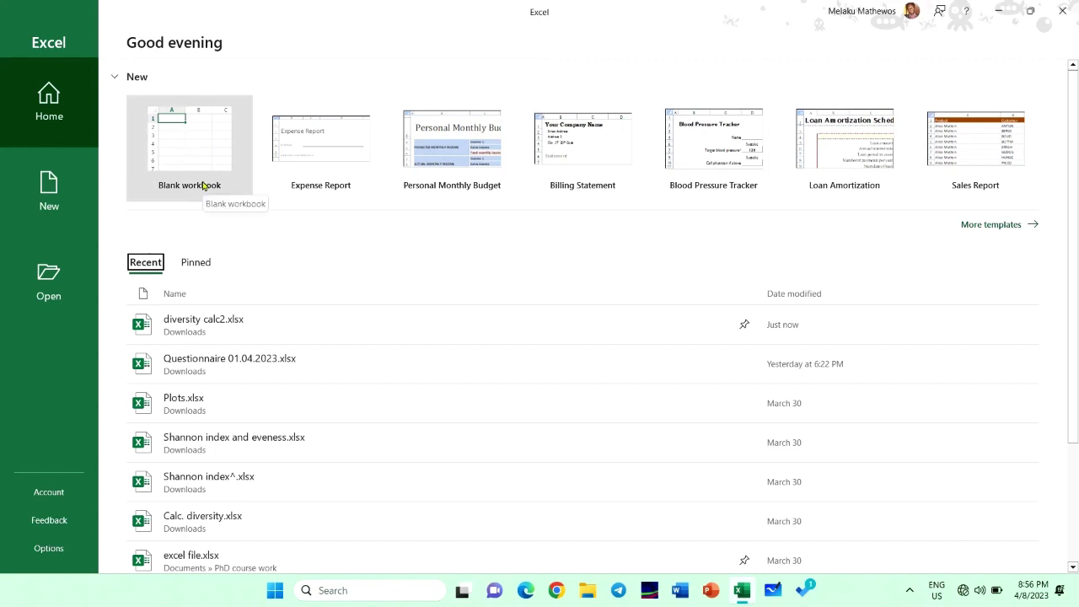
Step: Create blank workbook Book1, then hide and re-show its gridlines from the View tab
left_click(195, 142)
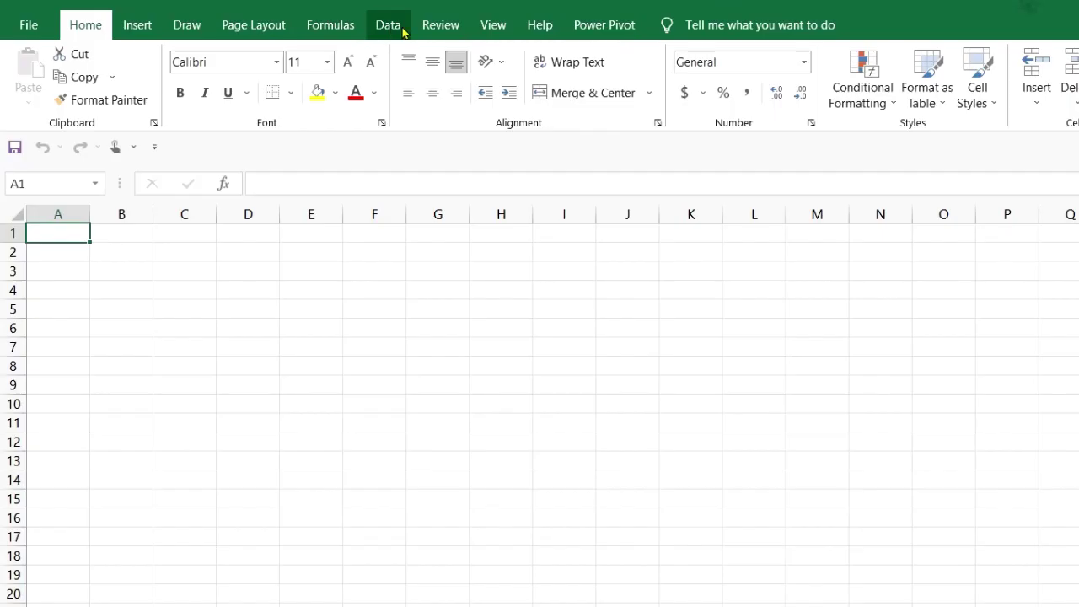
left_click(353, 35)
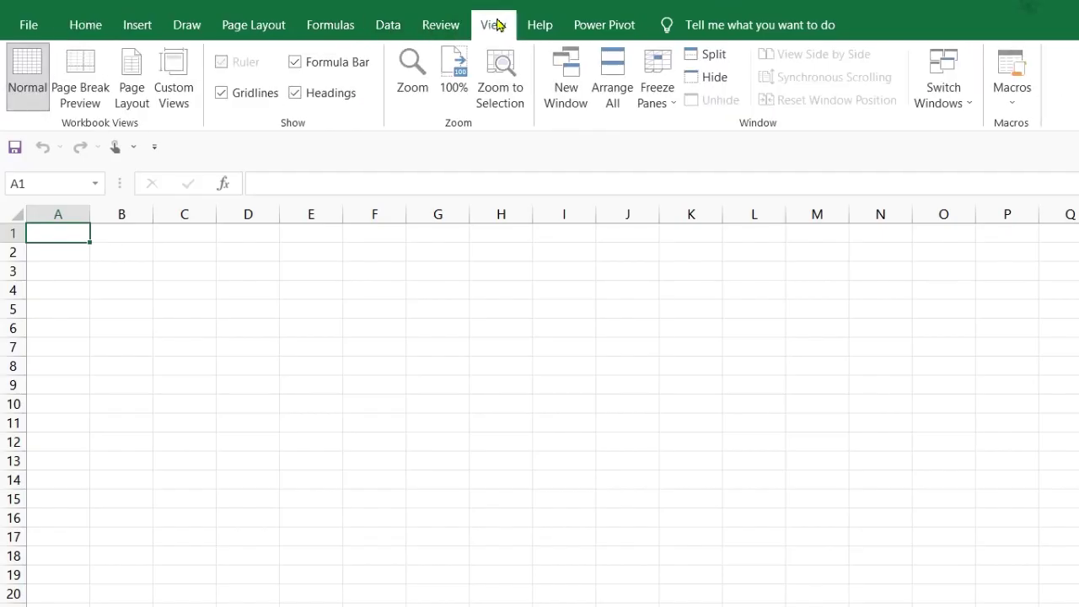
left_click(222, 93)
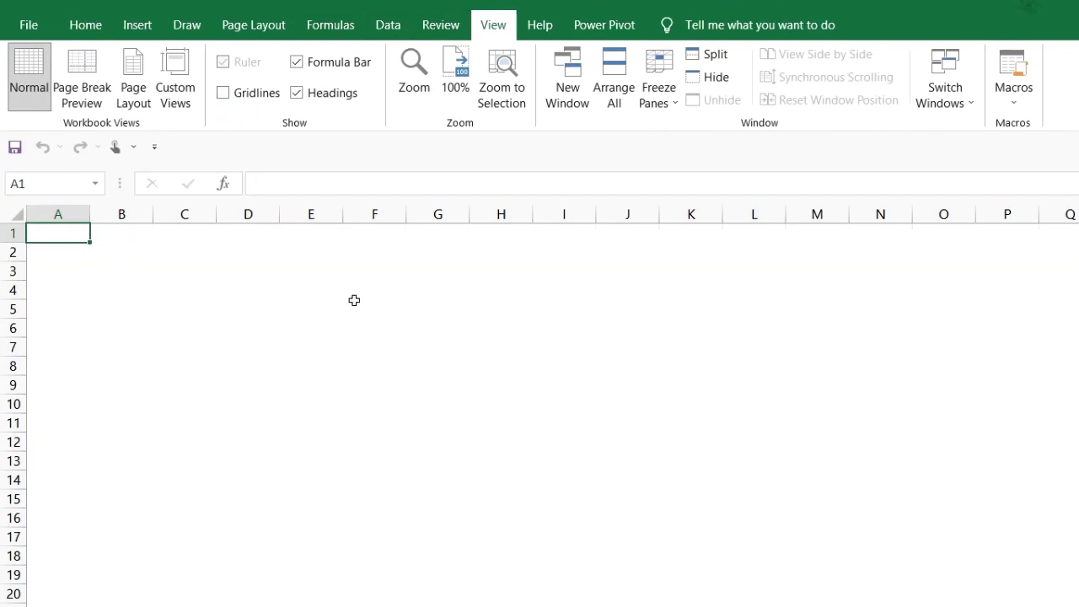
left_click(223, 94)
left_click(127, 235)
left_click(135, 353)
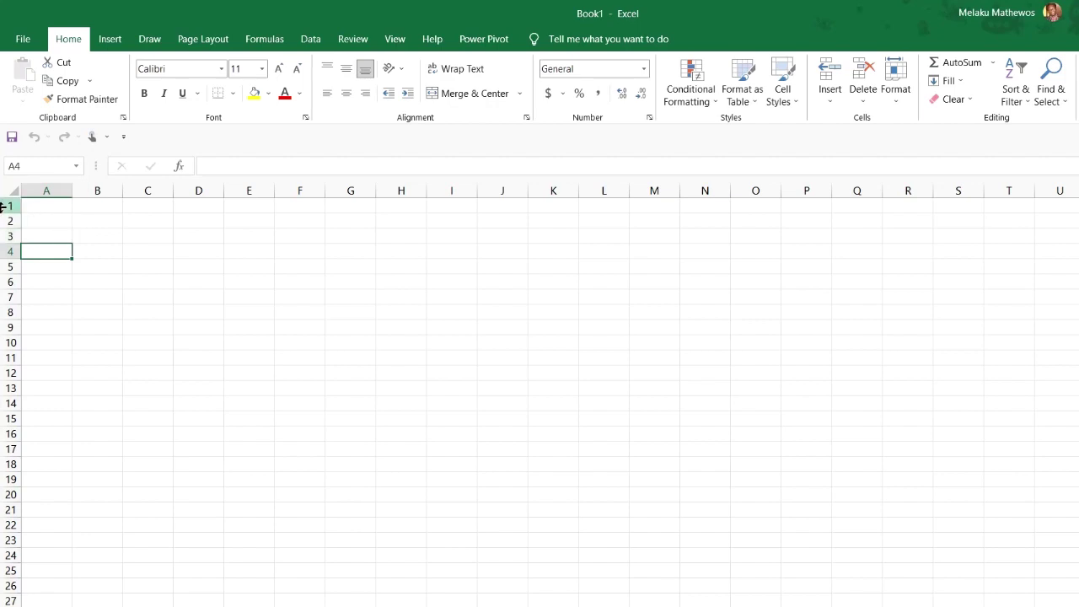
left_click_drag(4, 206, 3, 455)
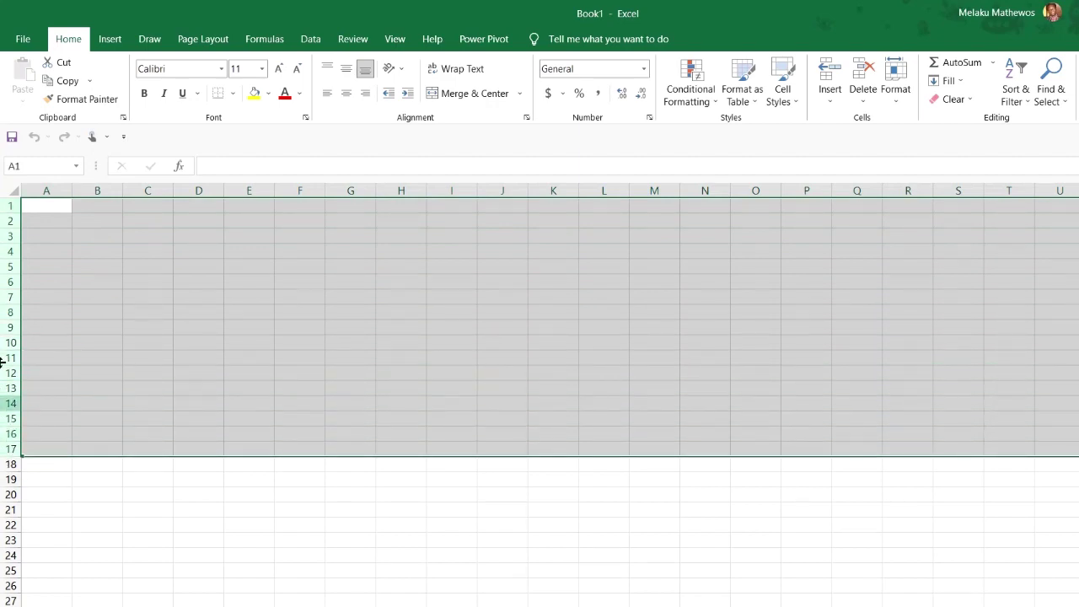
left_click(7, 296)
left_click(7, 221)
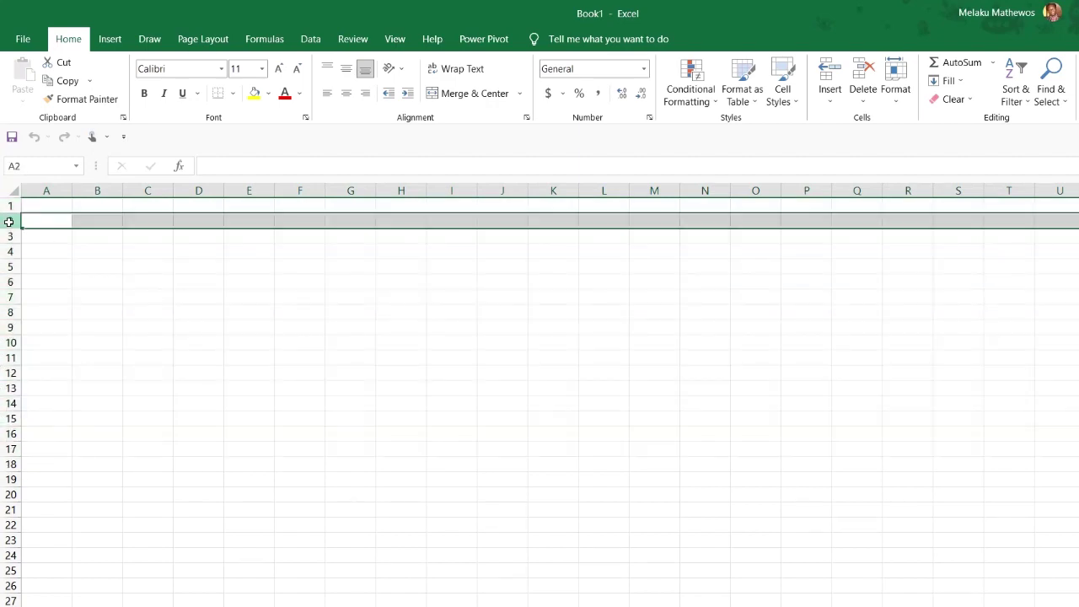
left_click(45, 189)
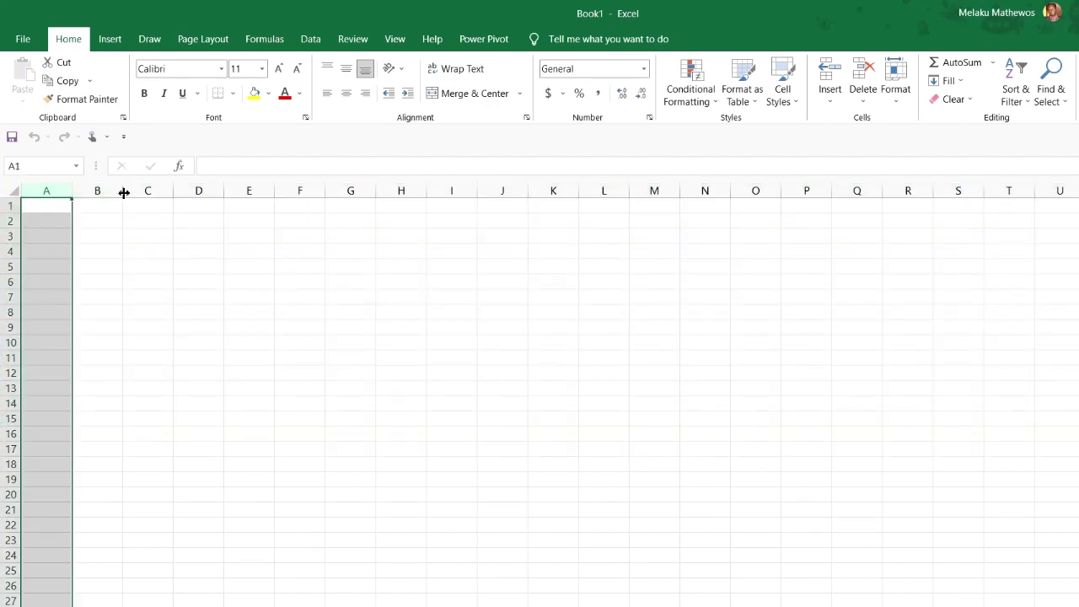
left_click(97, 191)
left_click(41, 191)
left_click(91, 191)
left_click(47, 206)
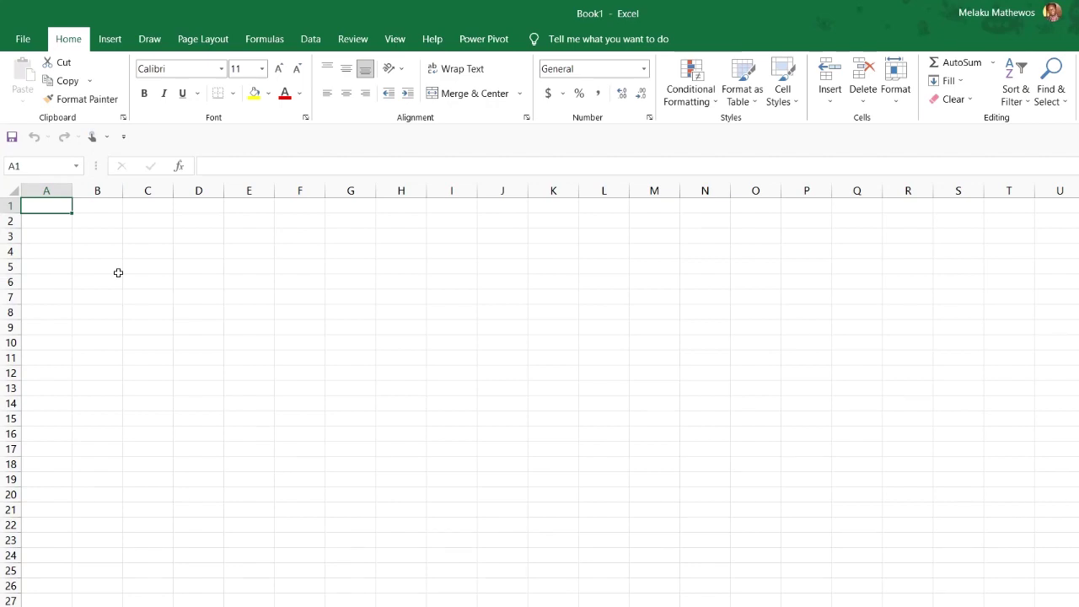
left_click(236, 250)
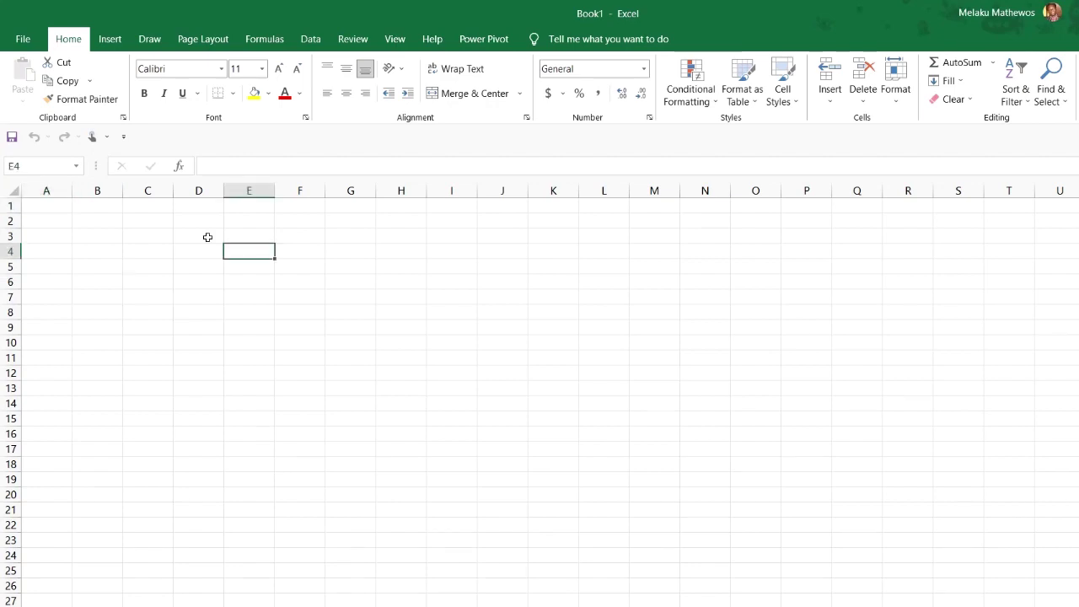
left_click(150, 249)
left_click(165, 270)
left_click(202, 254)
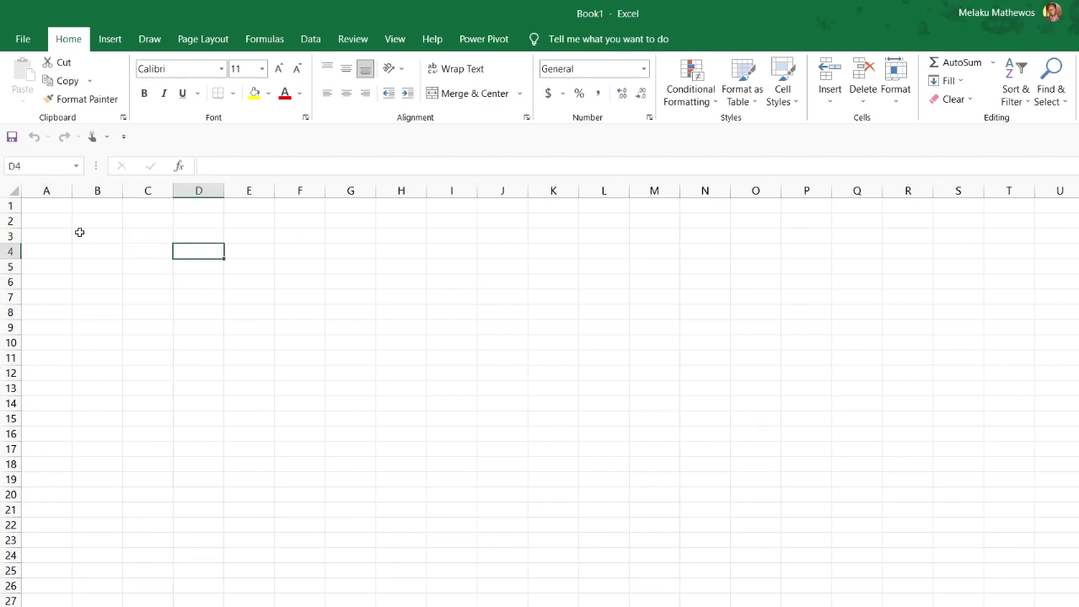
left_click(108, 267)
left_click(97, 231)
left_click(101, 218)
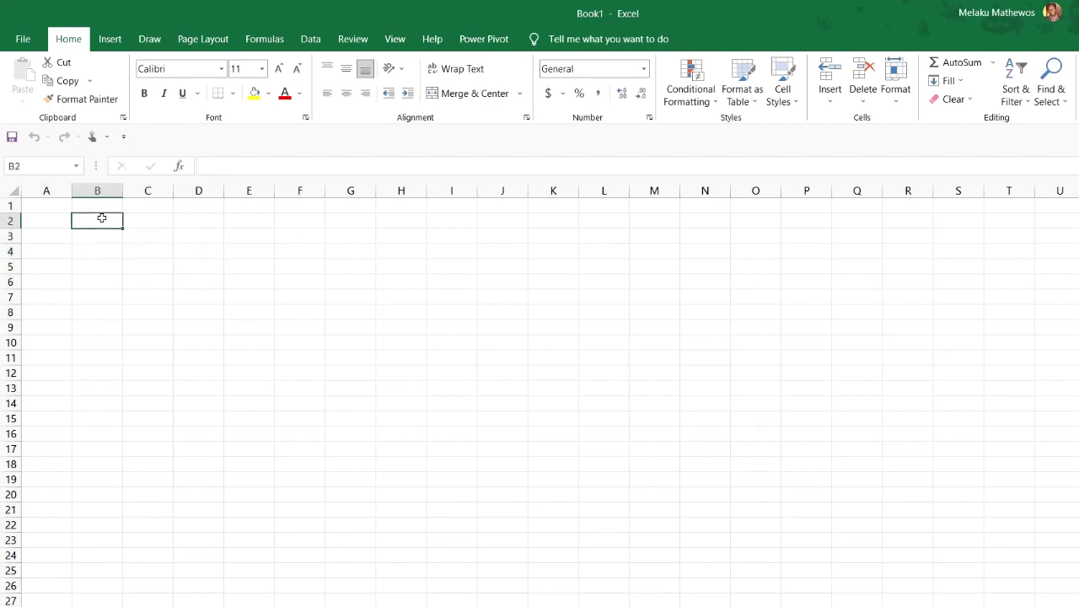
left_click(97, 266)
left_click(97, 241)
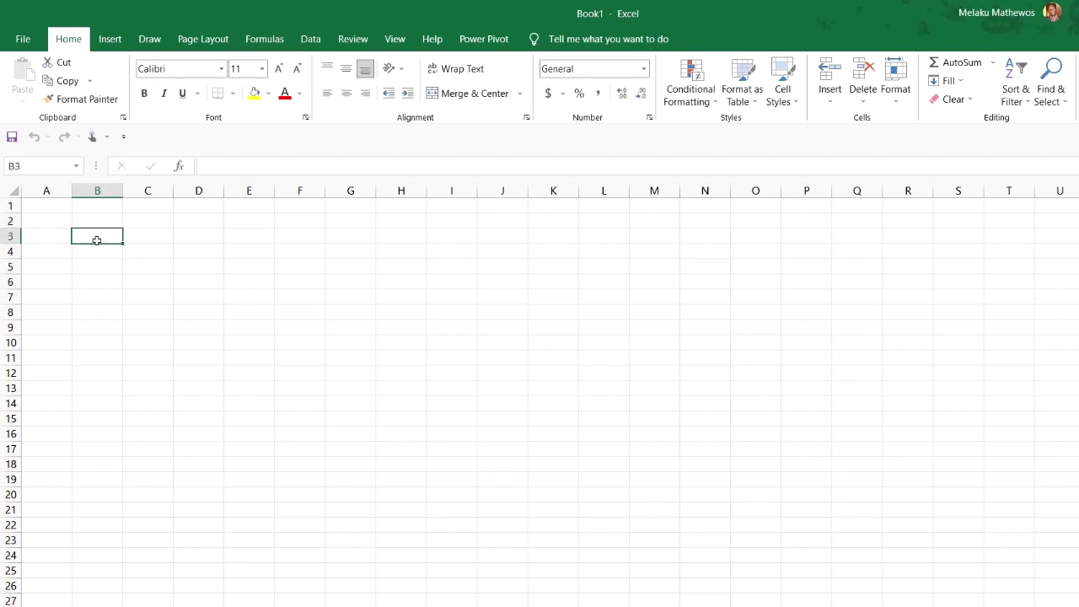
left_click(95, 220)
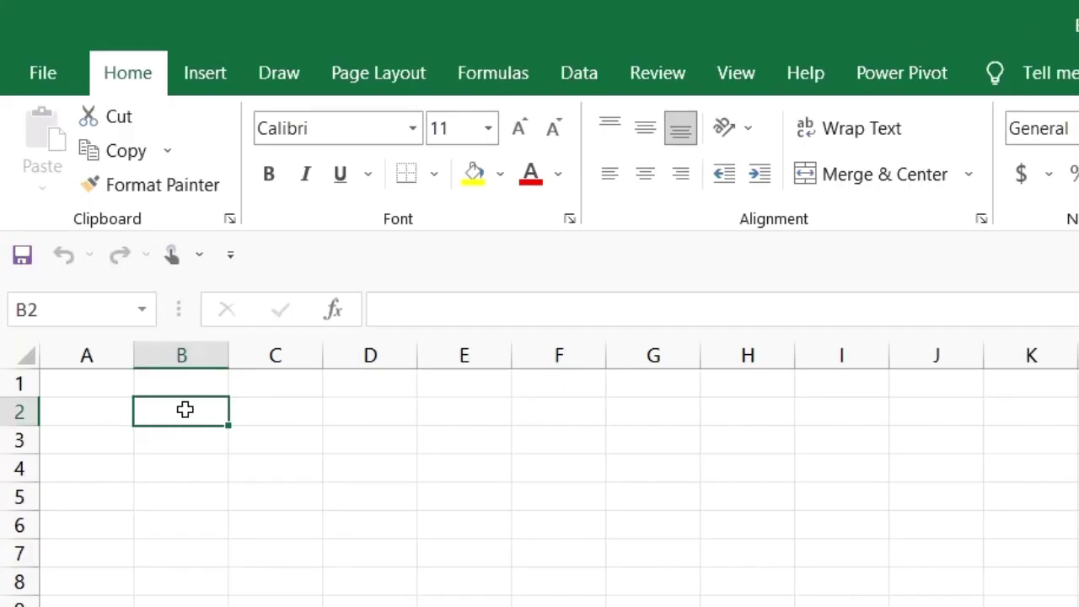
left_click(57, 309)
left_click(63, 312)
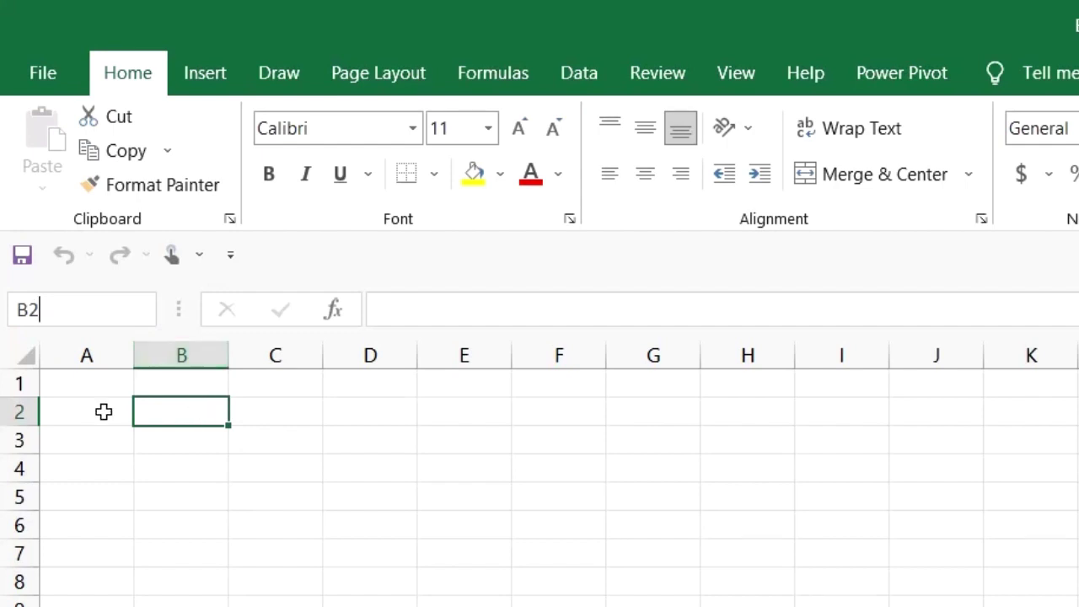
left_click(160, 414)
left_click(650, 551)
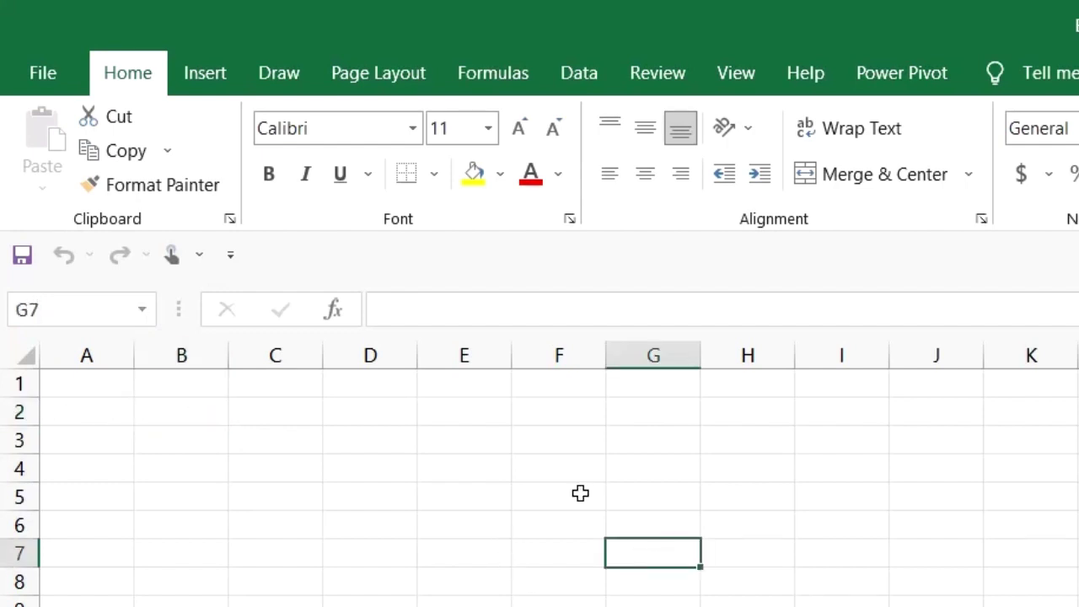
left_click(657, 345)
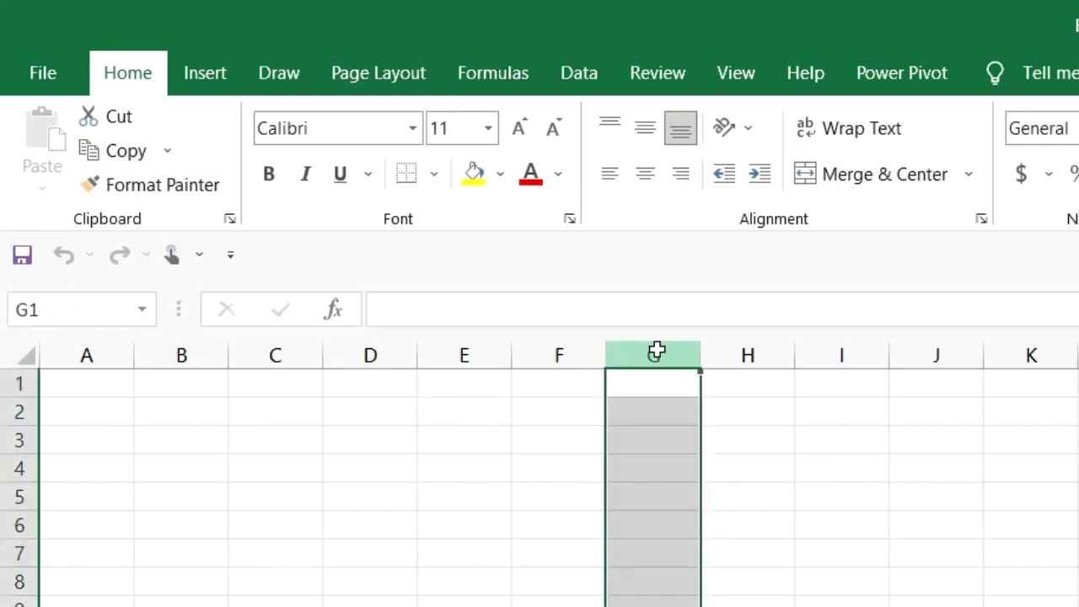
left_click(16, 554)
left_click(646, 556)
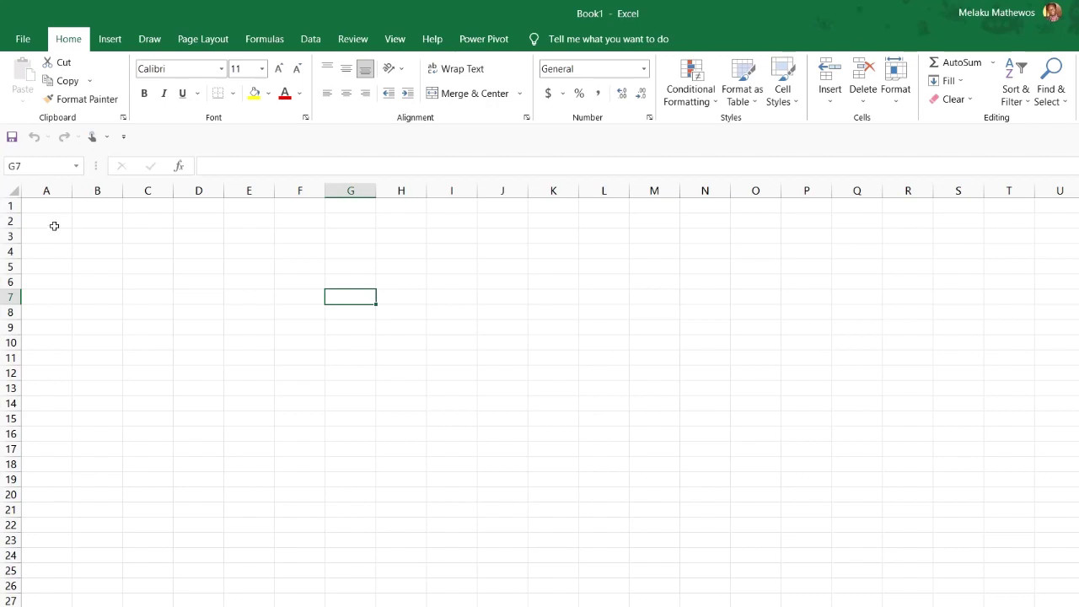
left_click(160, 307)
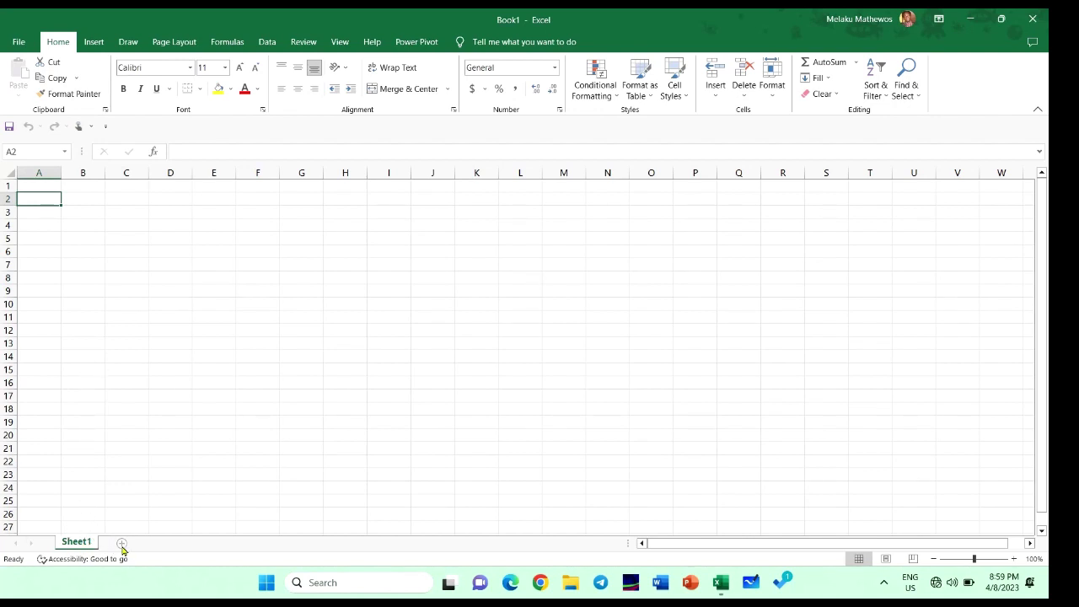
Step: Add two new worksheets, Sheet2 and Sheet3, to Book1
left_click(121, 543)
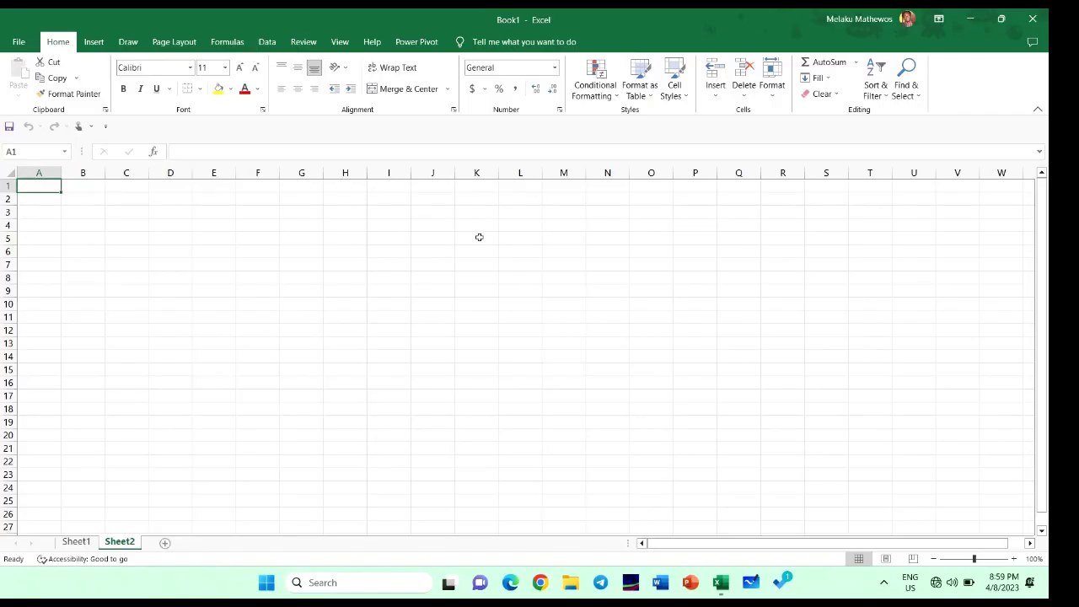
left_click(713, 96)
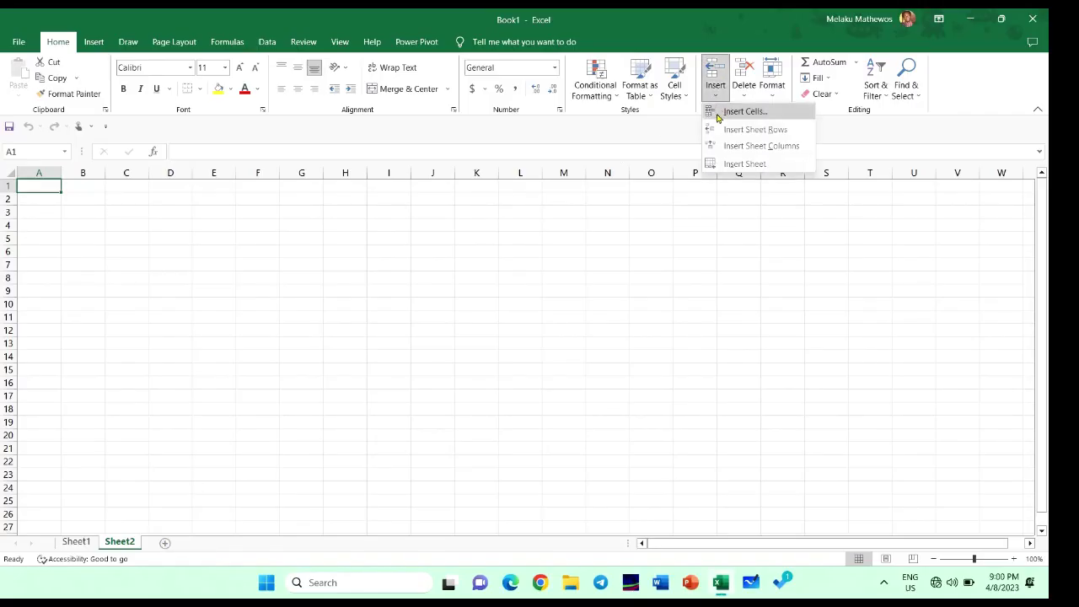
left_click(733, 164)
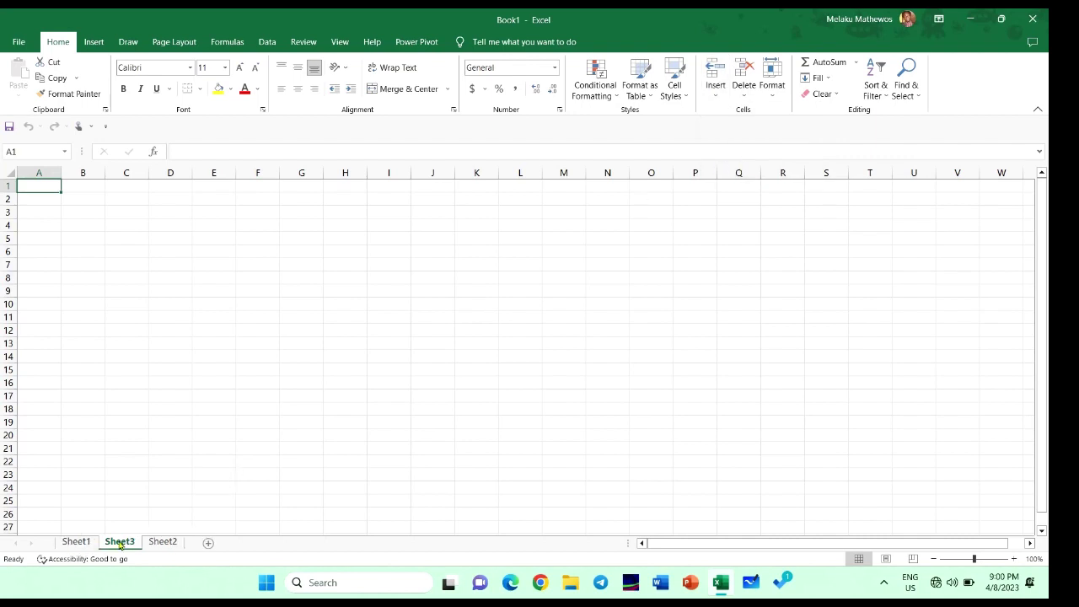
Step: Move the Sheet3 tab after Sheet2 and return to Sheet1
left_click_drag(117, 544, 125, 547)
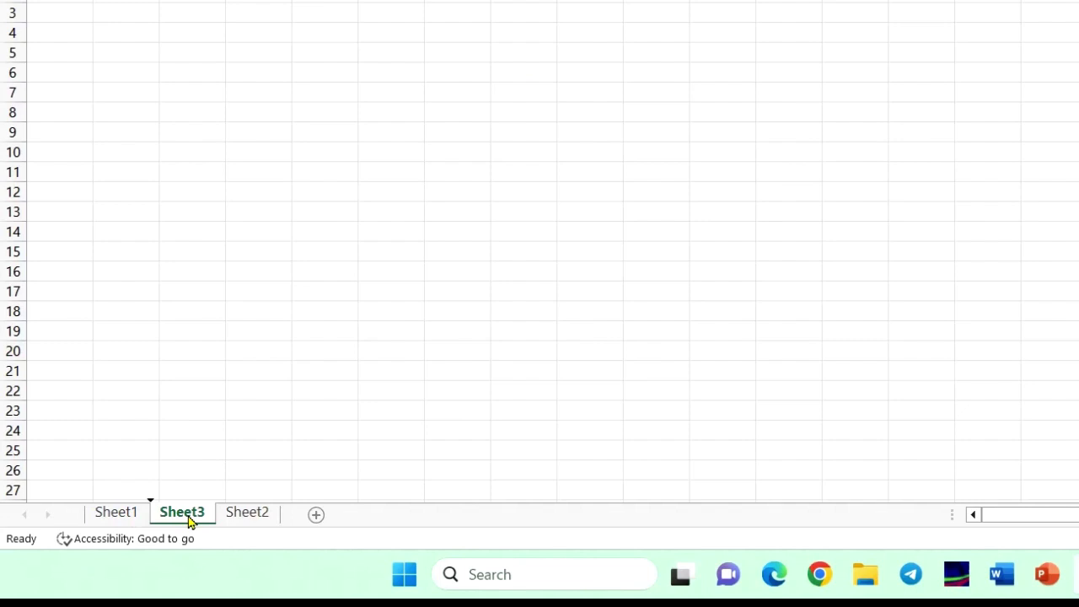
left_click_drag(189, 521, 240, 516)
left_click_drag(239, 516, 150, 520)
left_click_drag(182, 520, 285, 519)
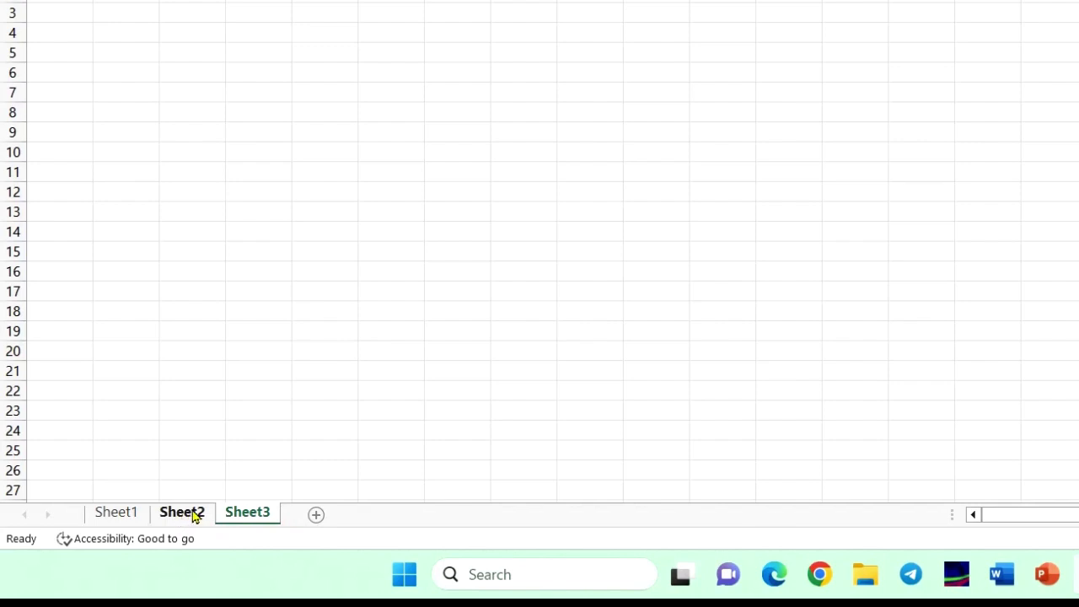
left_click(202, 416)
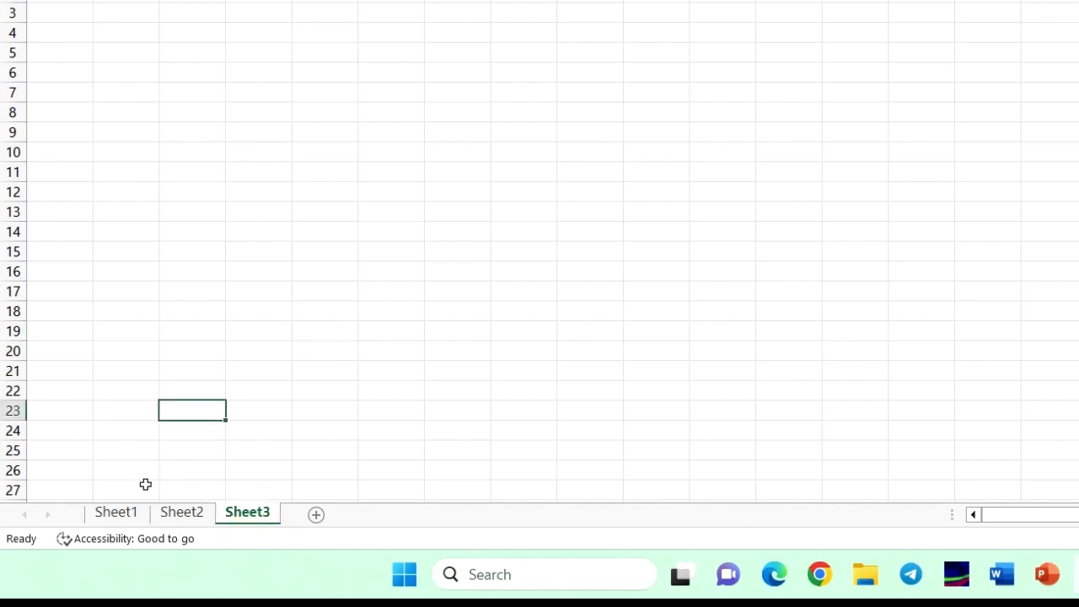
left_click(121, 516)
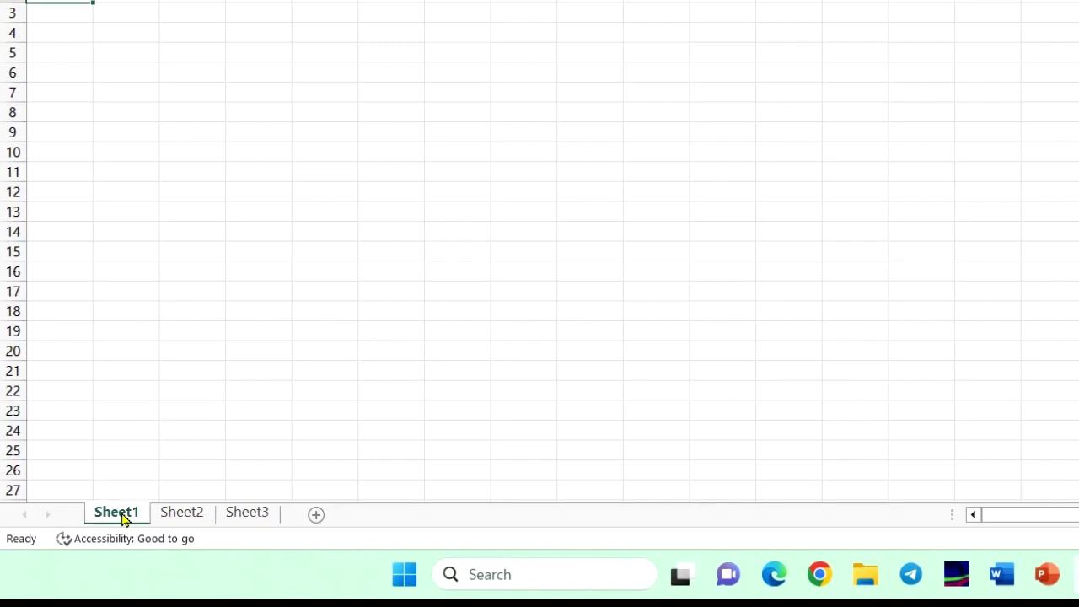
Step: Rename Sheet1 to page1
right_click(123, 518)
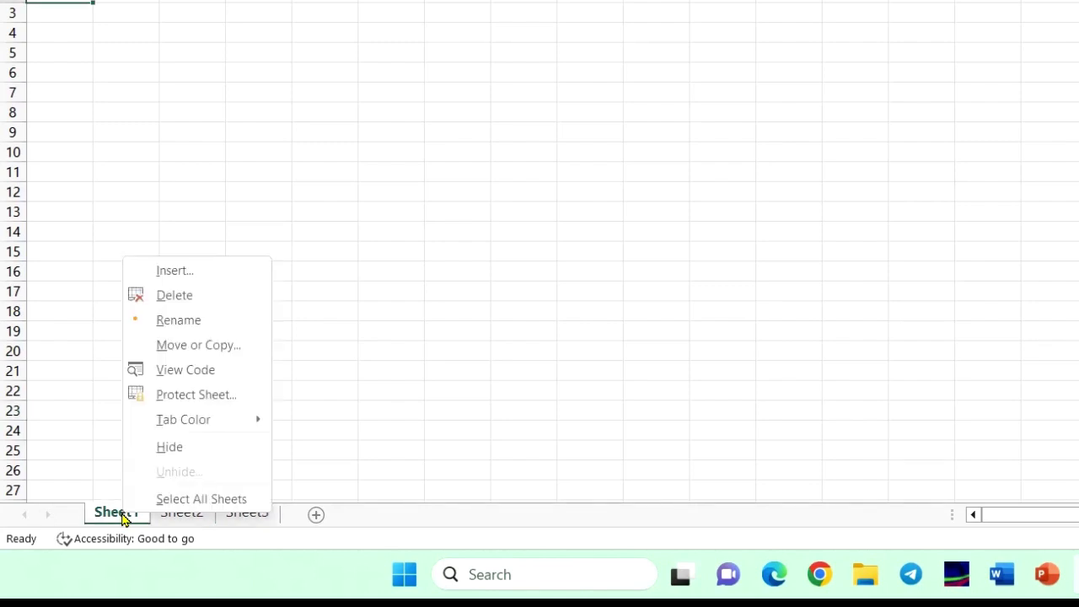
left_click(202, 322)
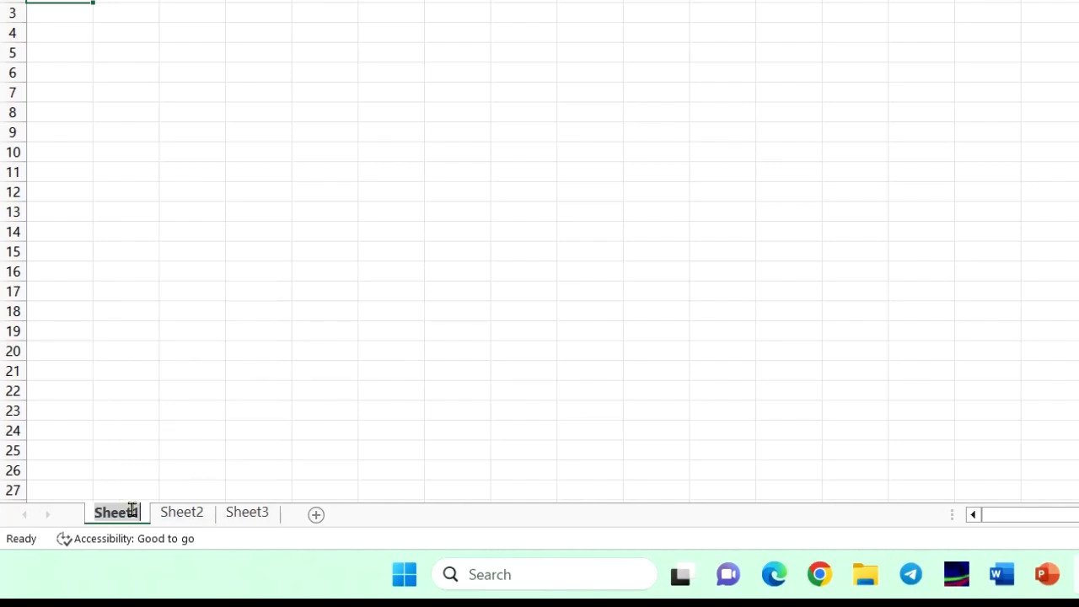
type("page1")
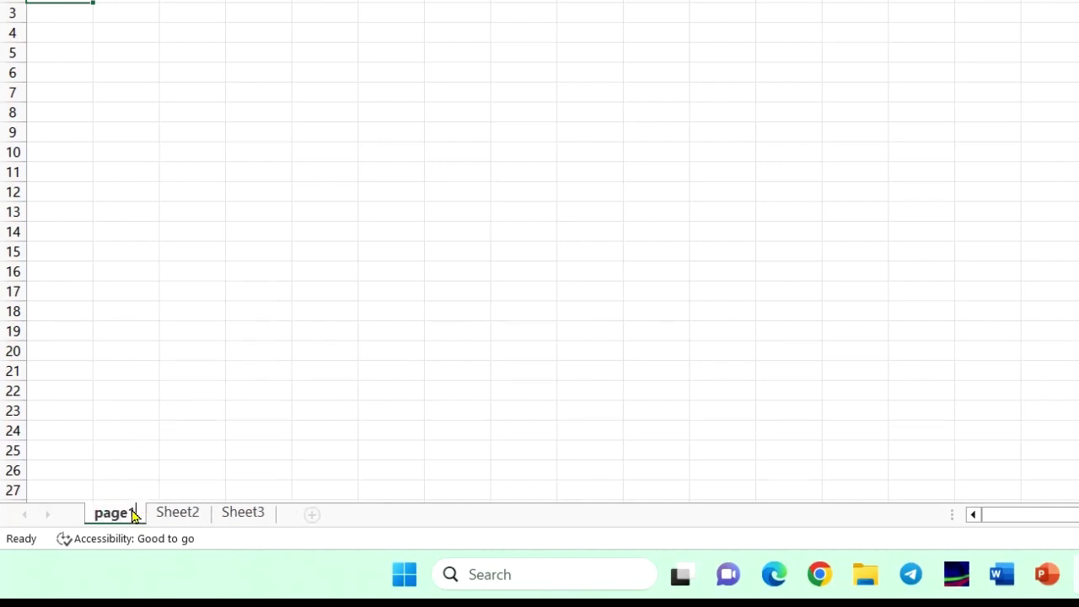
left_click(155, 469)
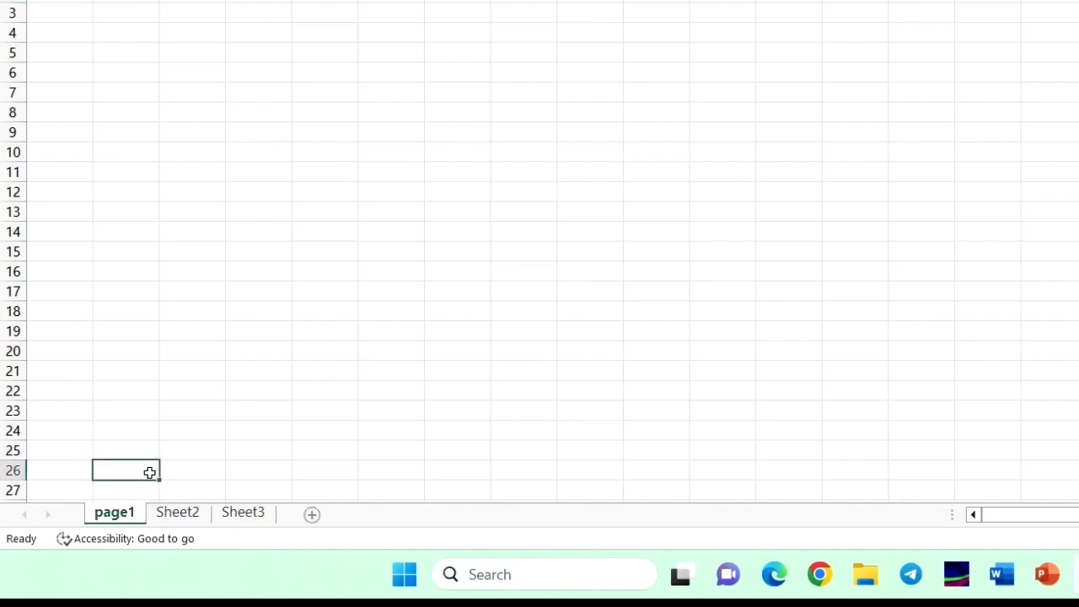
Step: Colour the tabs: page1 light green, Sheet2 yellow, Sheet3 dark red
right_click(126, 518)
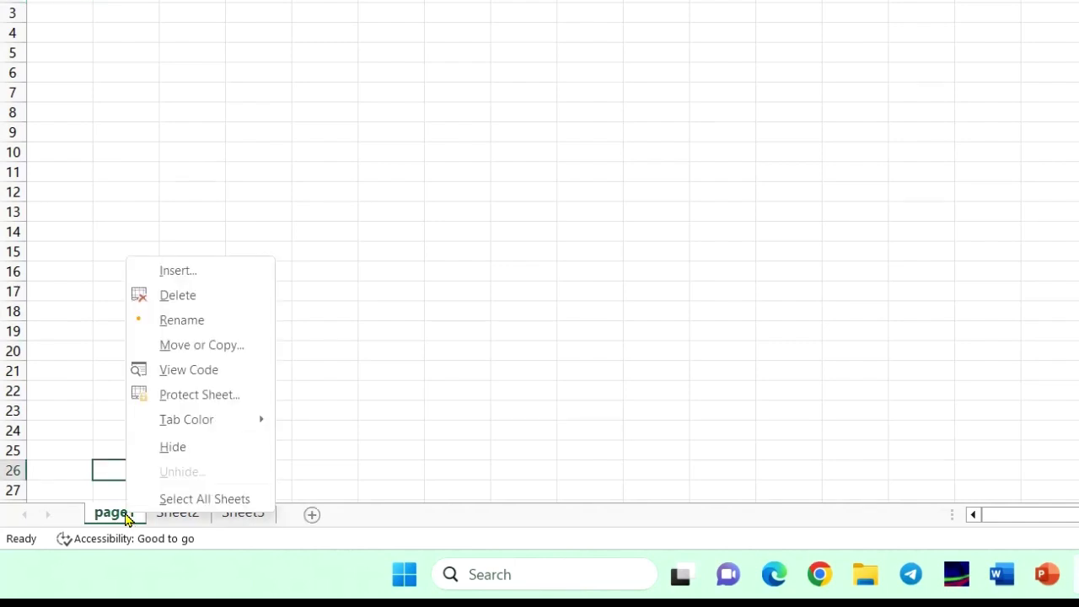
mouse_move(205, 427)
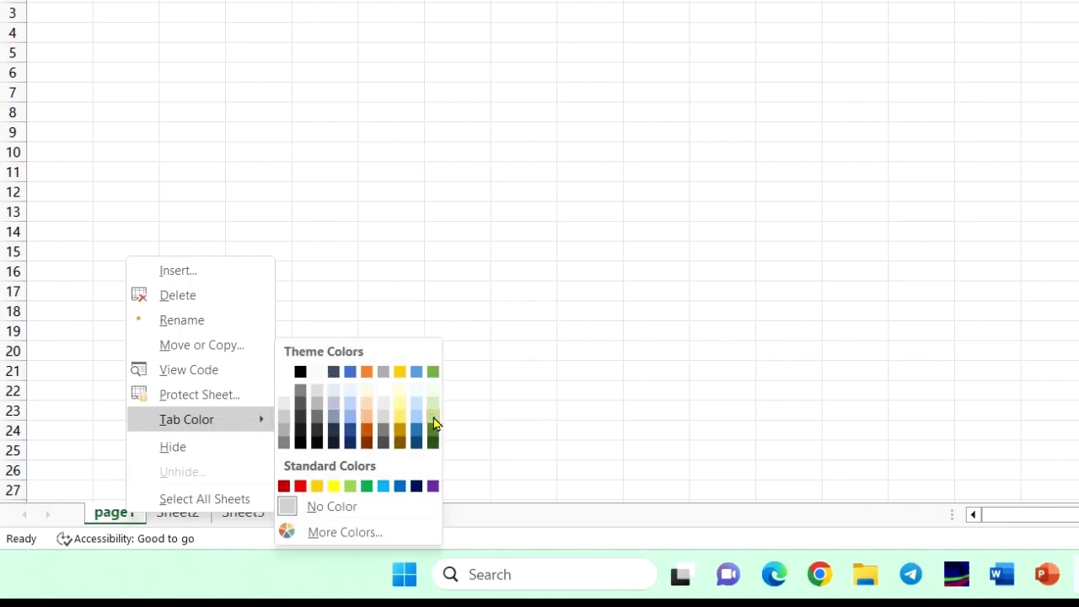
left_click(349, 488)
right_click(175, 514)
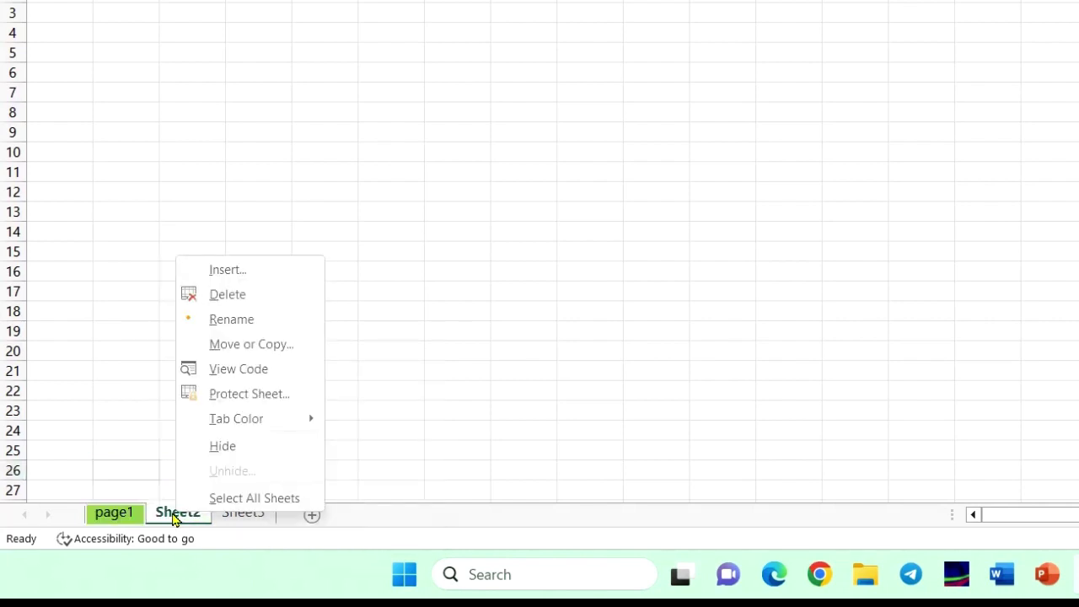
mouse_move(284, 433)
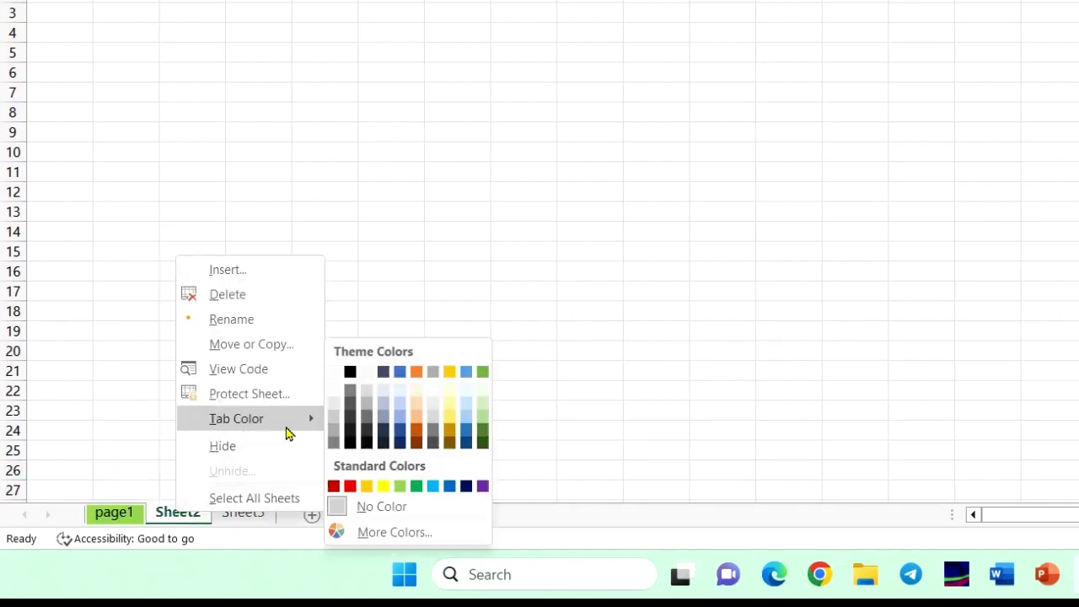
left_click(381, 487)
left_click(236, 515)
right_click(240, 517)
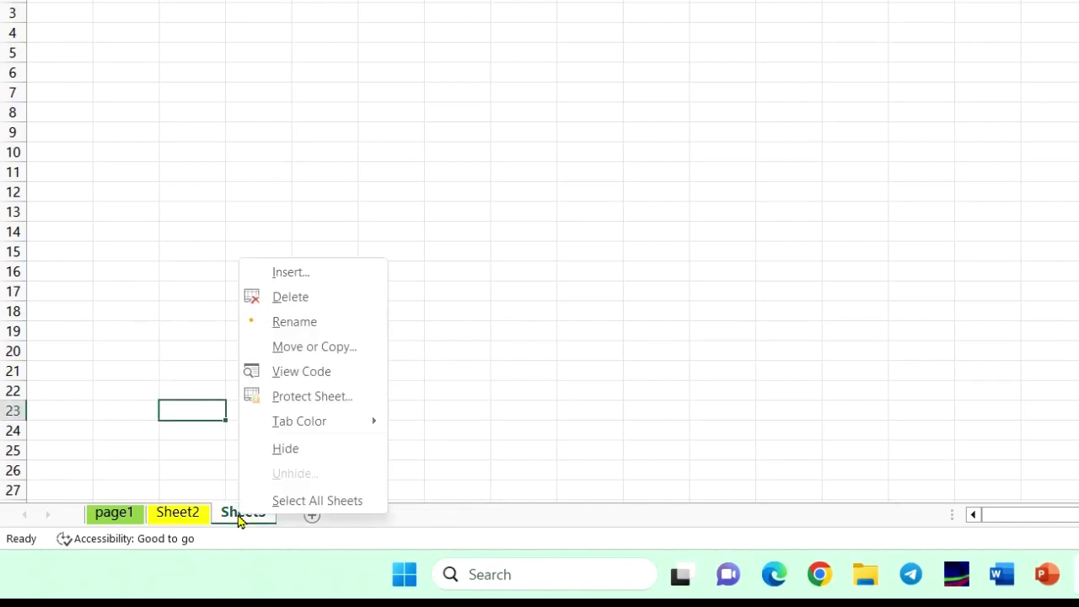
mouse_move(374, 427)
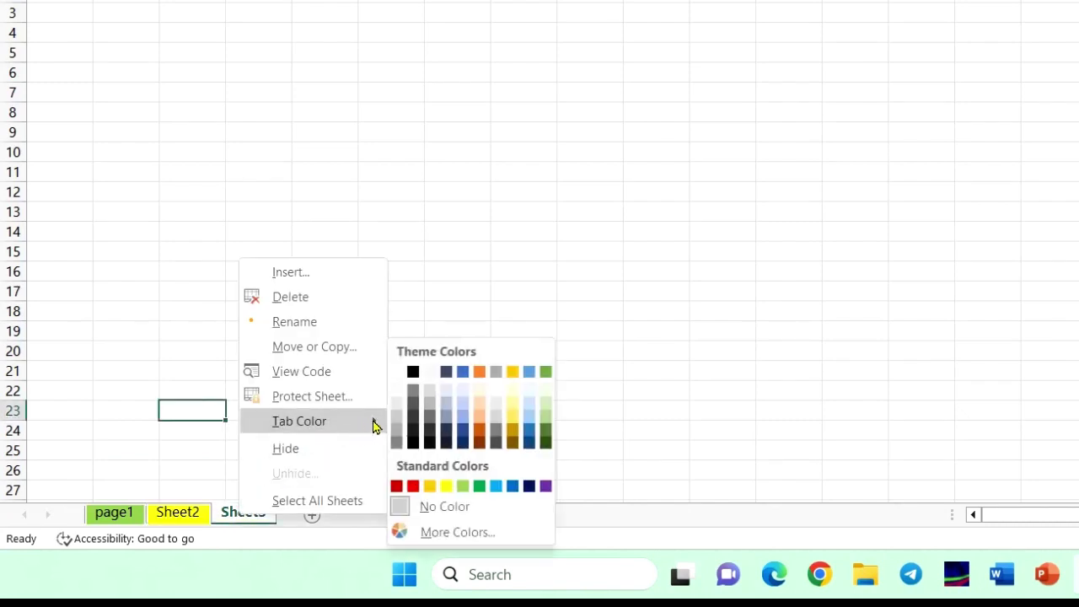
left_click(396, 487)
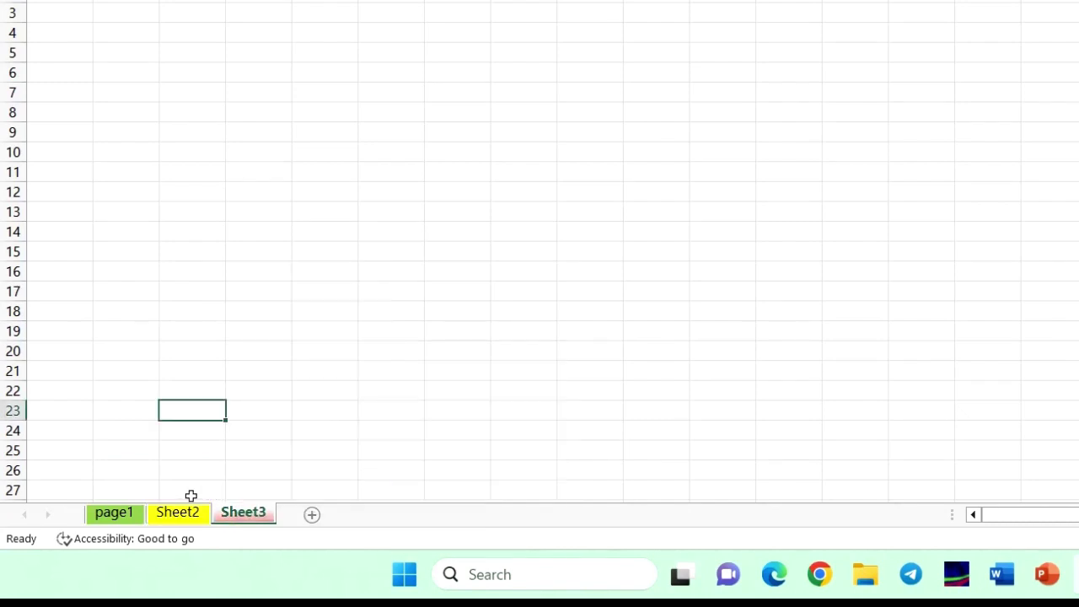
Step: Delete the page1 worksheet
left_click(125, 514)
right_click(124, 516)
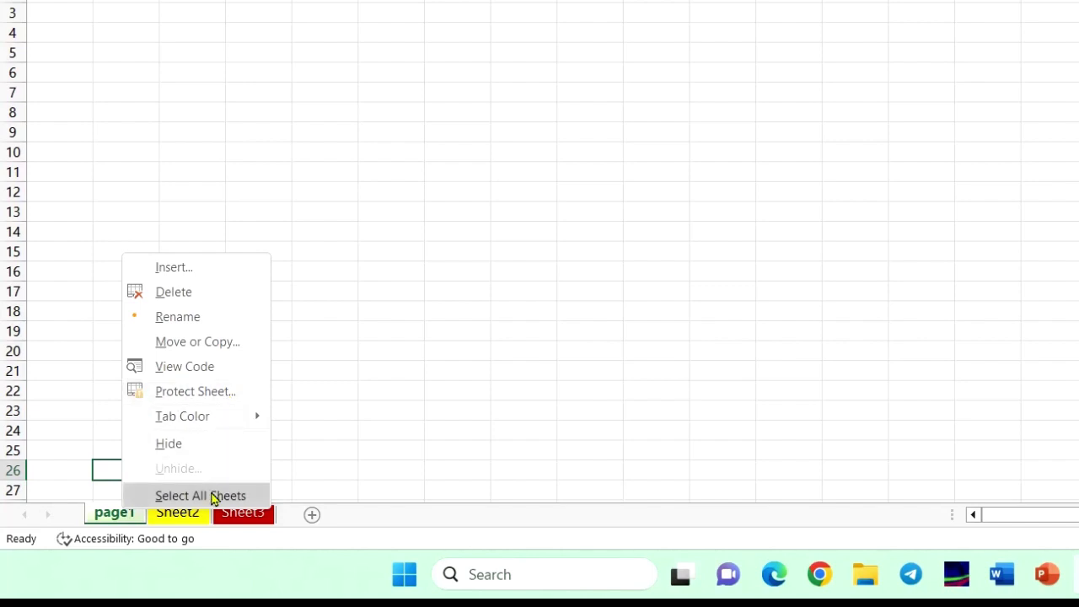
left_click(198, 295)
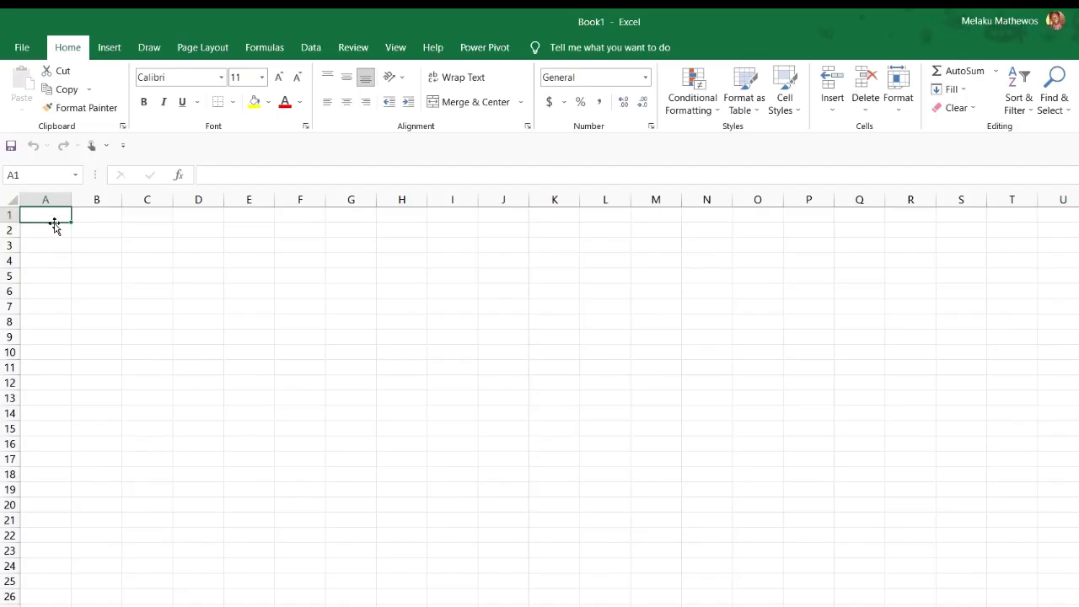
Step: Type a person's full name in A1 and 12332 in B1
left_click(52, 231)
left_click(91, 220)
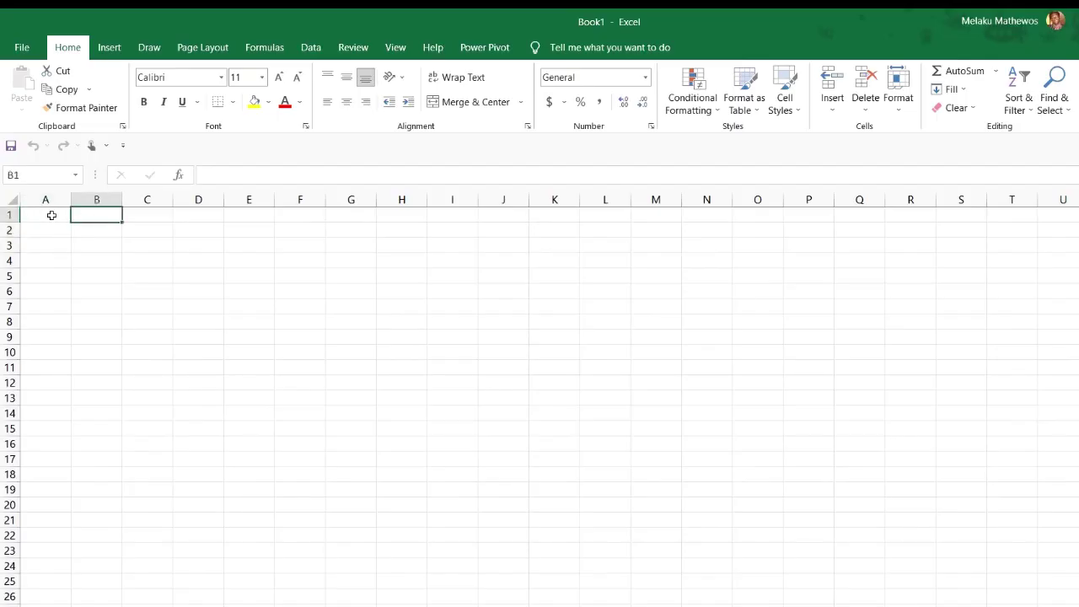
left_click(51, 216)
left_click(42, 229)
left_click(41, 216)
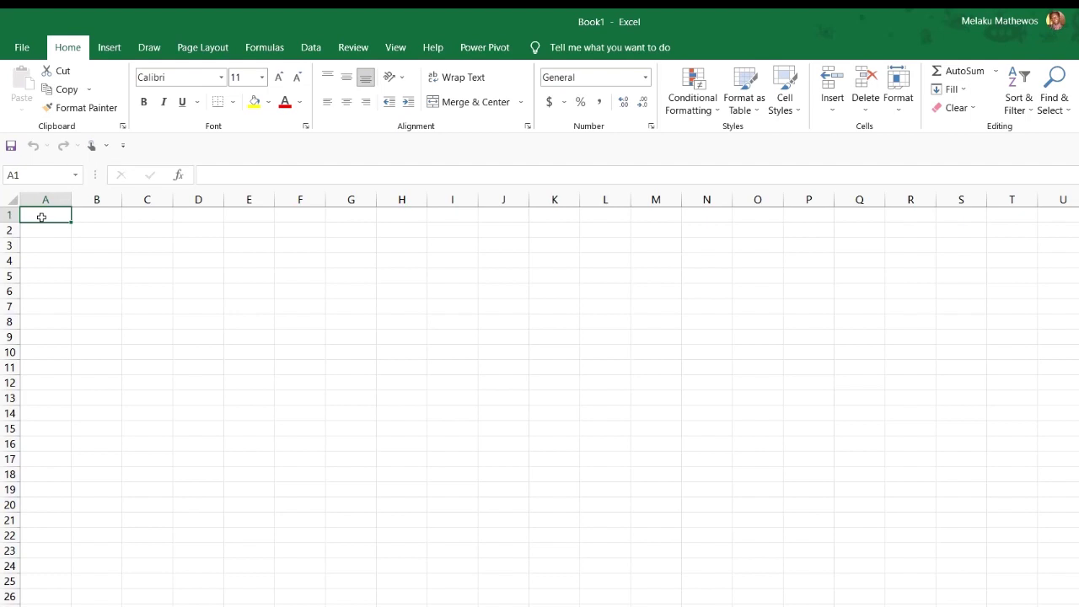
type("Abe")
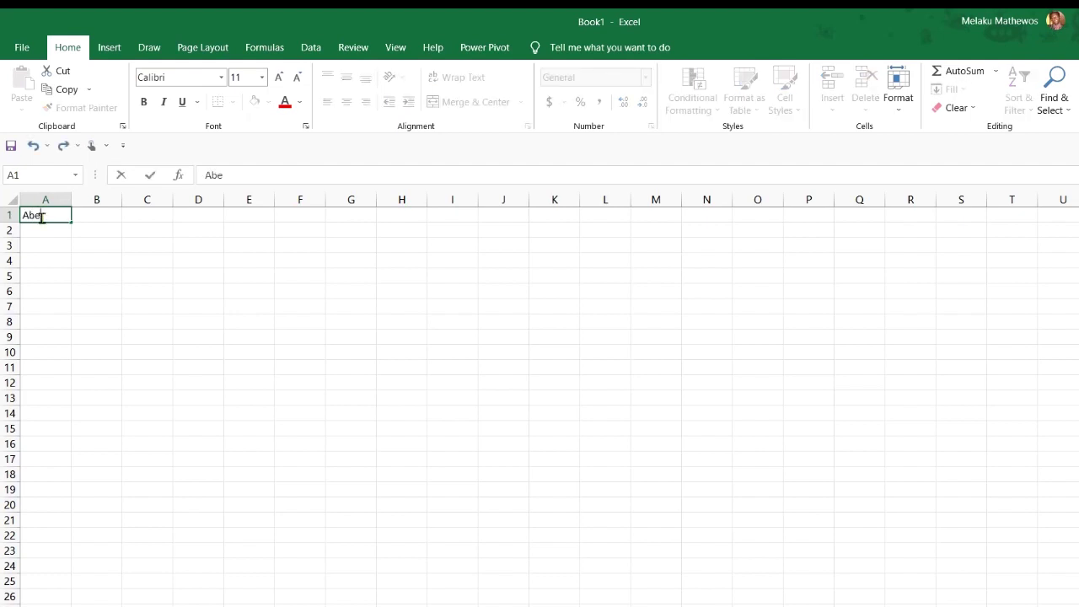
type("be Tesema")
left_click(100, 217)
type("1")
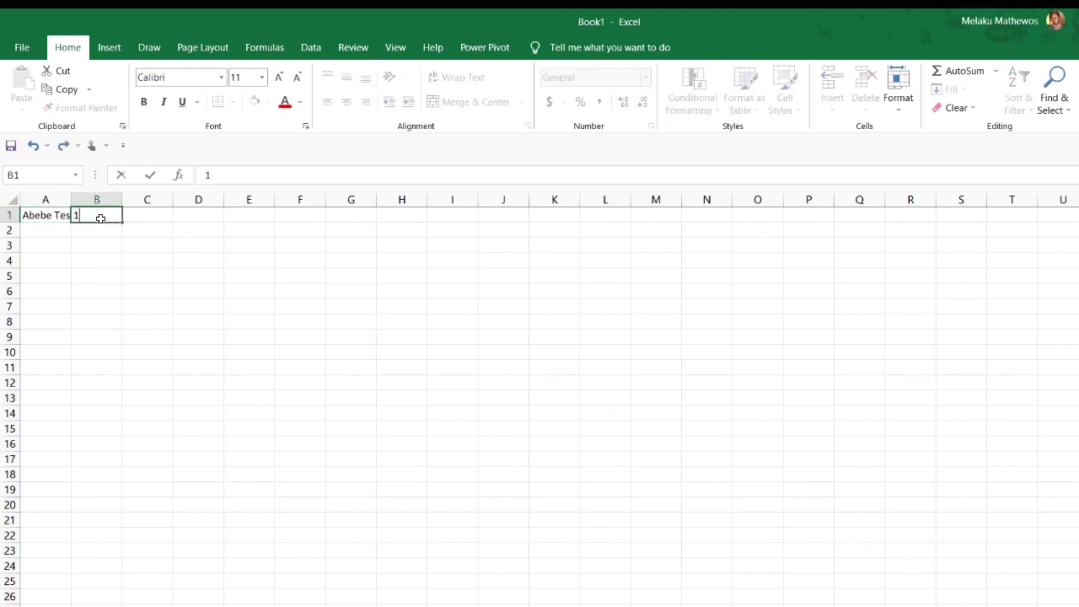
type("2332")
key("ctrl+Return")
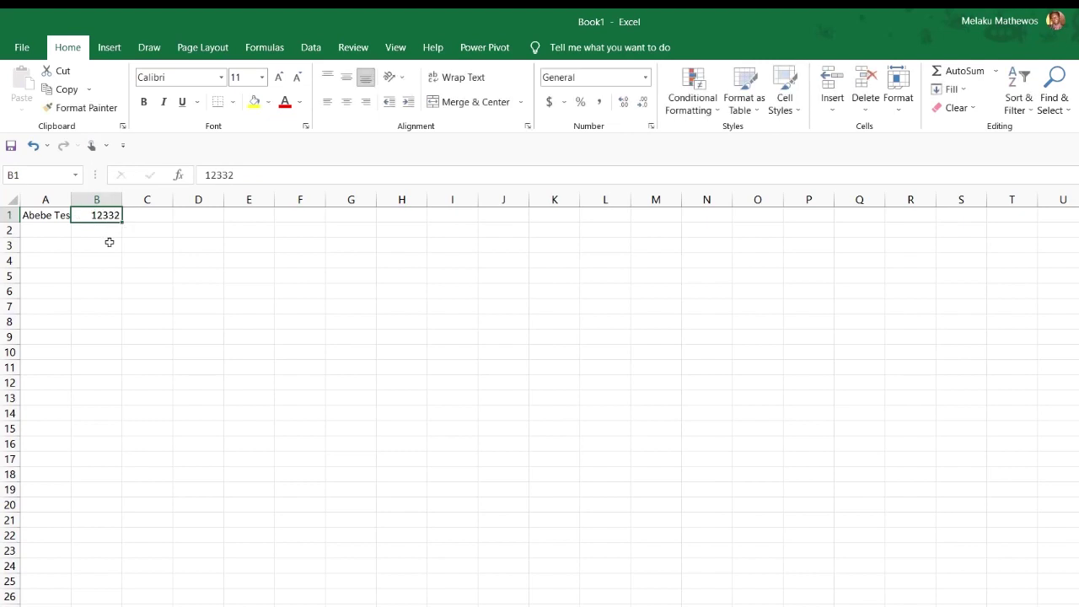
Step: Check the name in A1, entering and leaving in-cell edit without changes
left_click(95, 233)
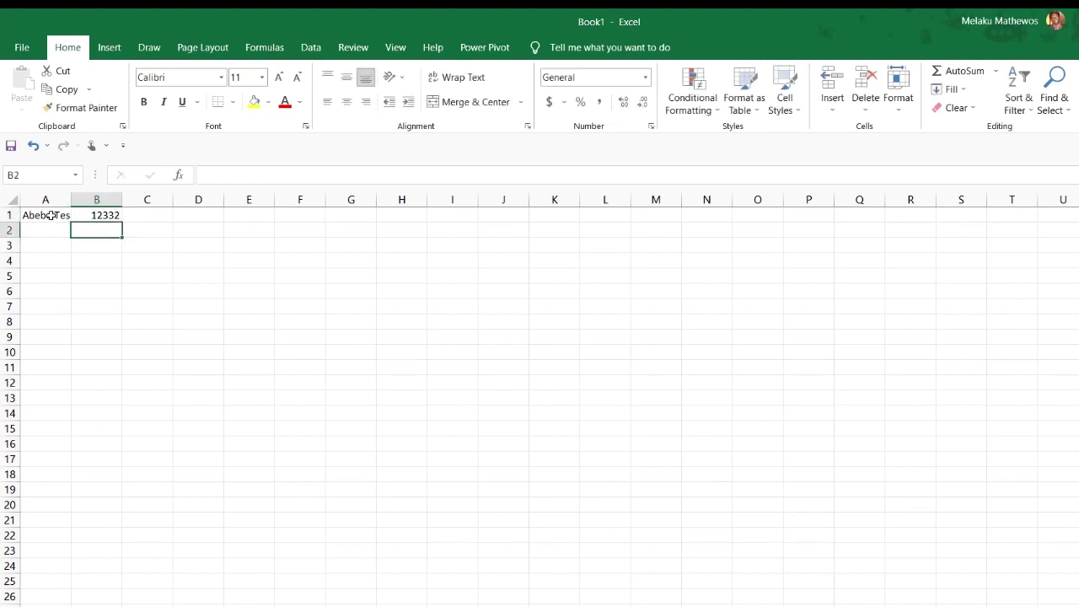
left_click(51, 216)
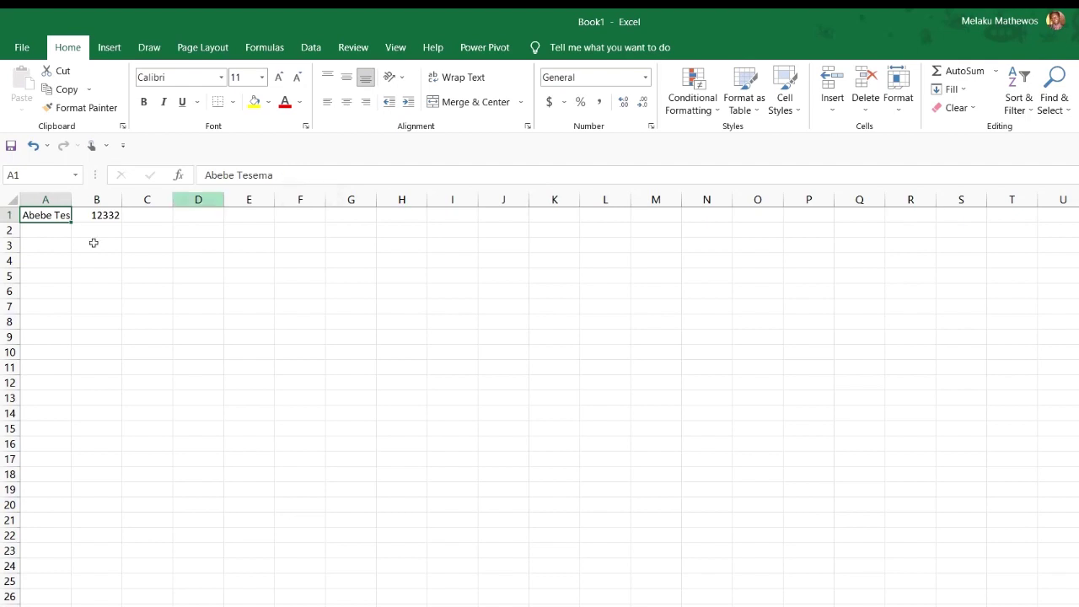
left_click(62, 243)
left_click(59, 216)
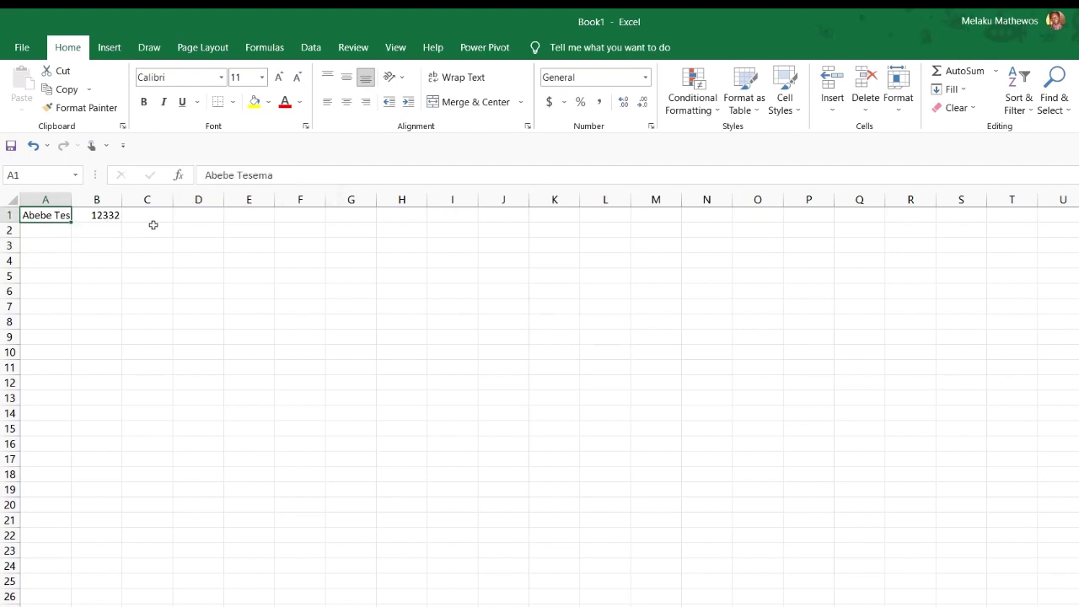
double_click(45, 215)
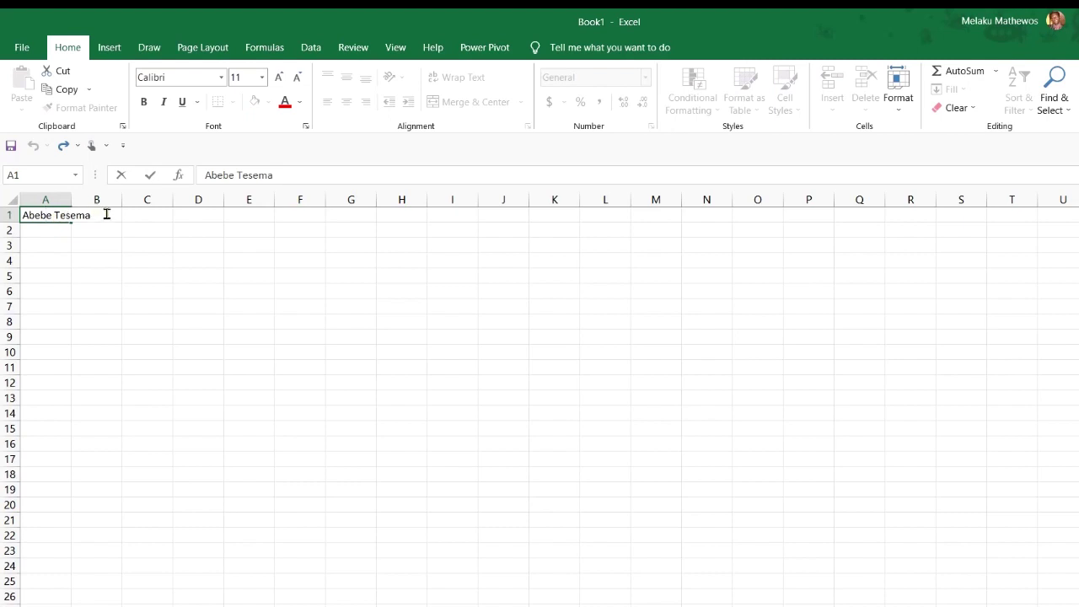
left_click(145, 248)
left_click(41, 213)
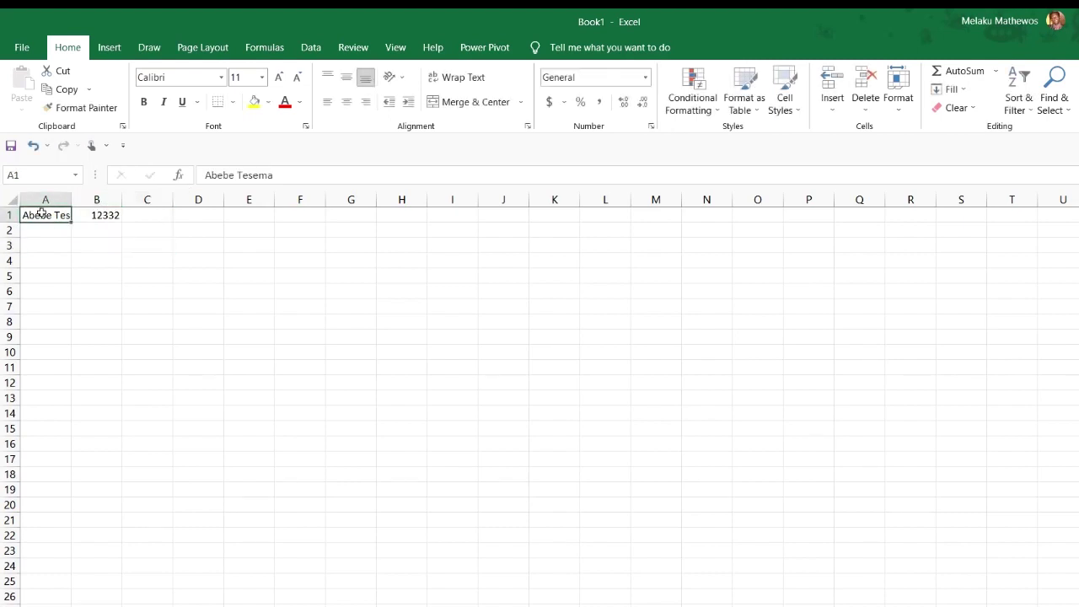
Step: Insert the letters 'dd' into the middle of A1's name via the formula bar
left_click(291, 175)
left_click(252, 175)
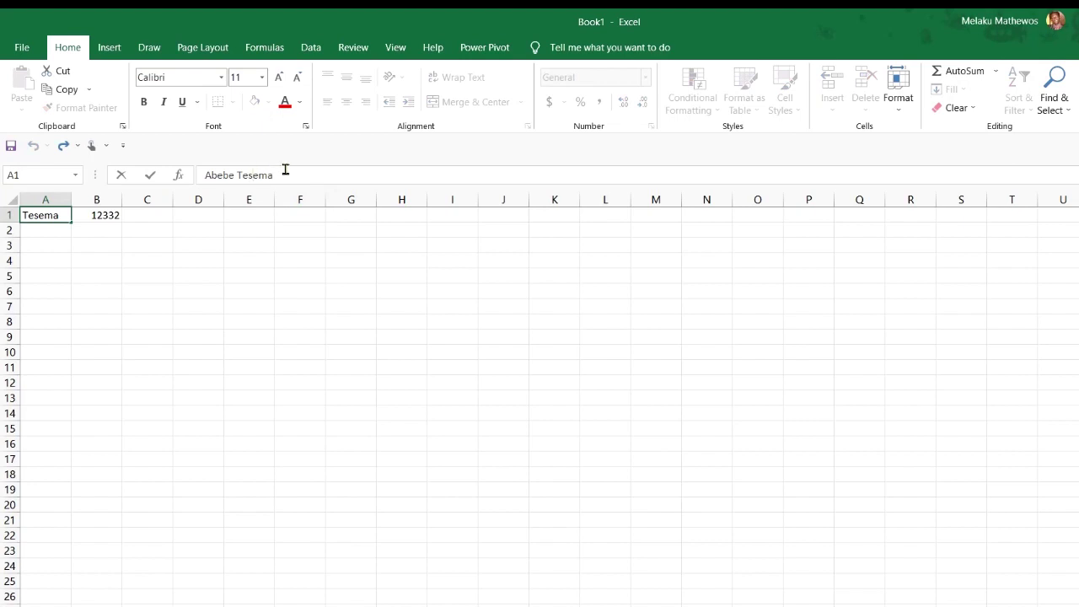
type("dd")
key("ctrl+Return")
left_click(214, 244)
left_click(61, 209)
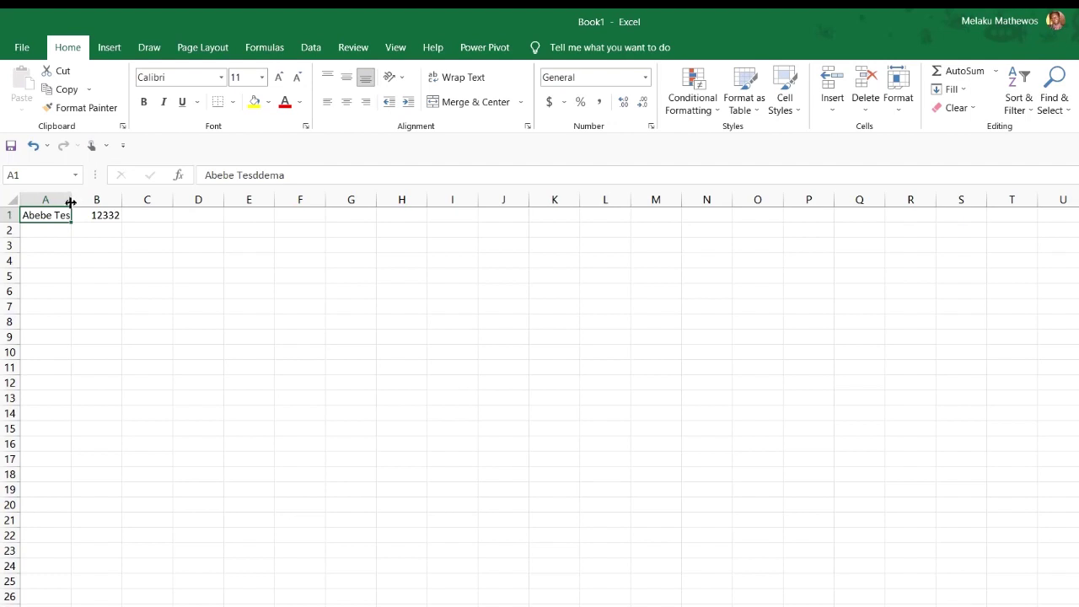
Step: Auto-fit column A to the name, then drag it narrower and wider again
double_click(71, 202)
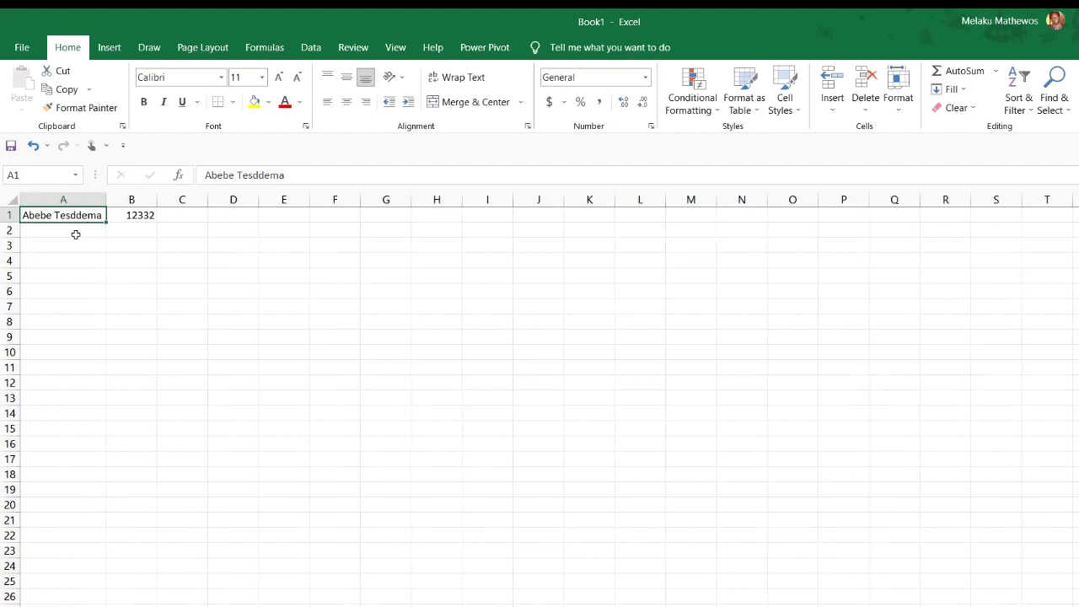
left_click_drag(106, 200, 71, 200)
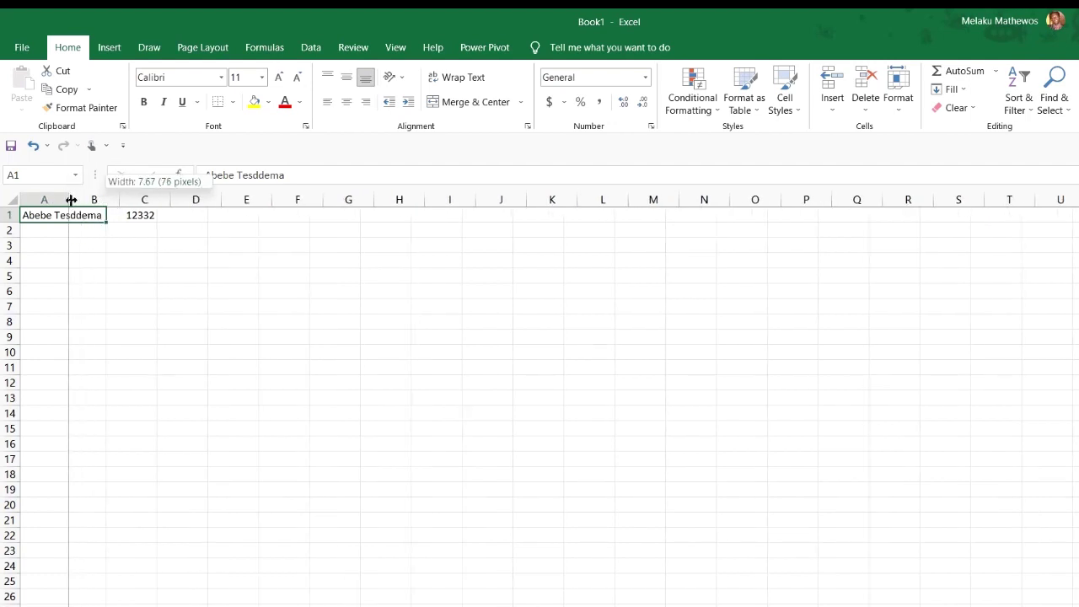
left_click_drag(71, 200, 133, 200)
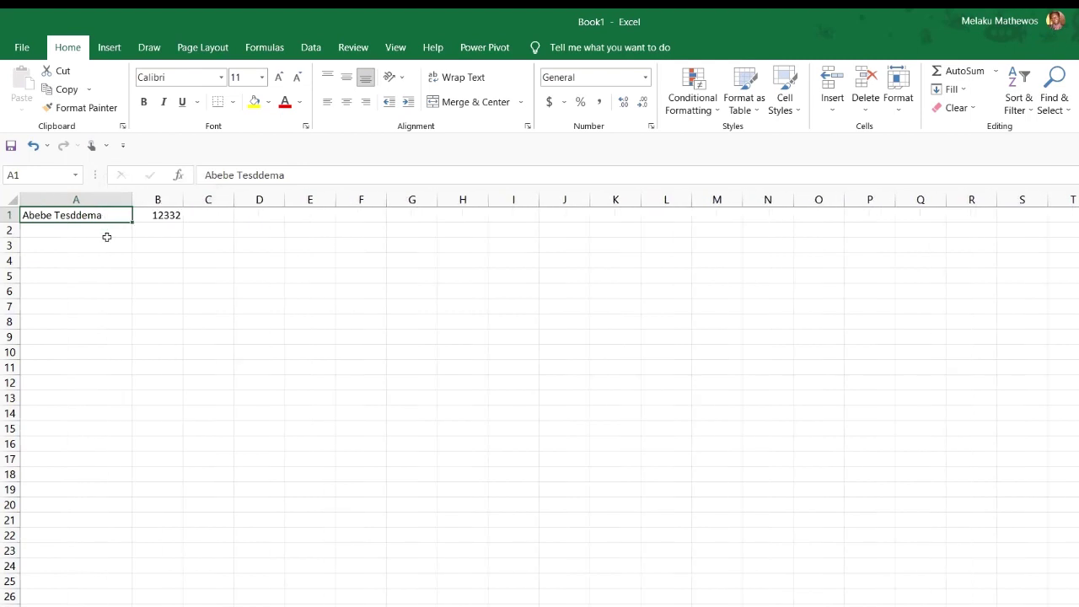
left_click(76, 200)
left_click(76, 241)
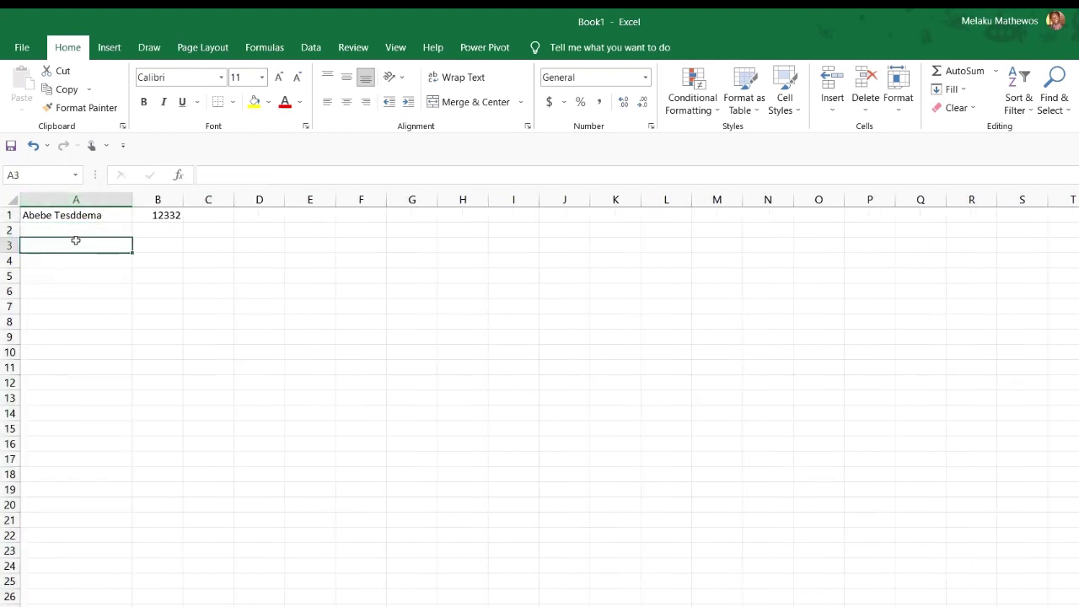
Step: Open Column Width for column A and close it without changing the value
right_click(76, 200)
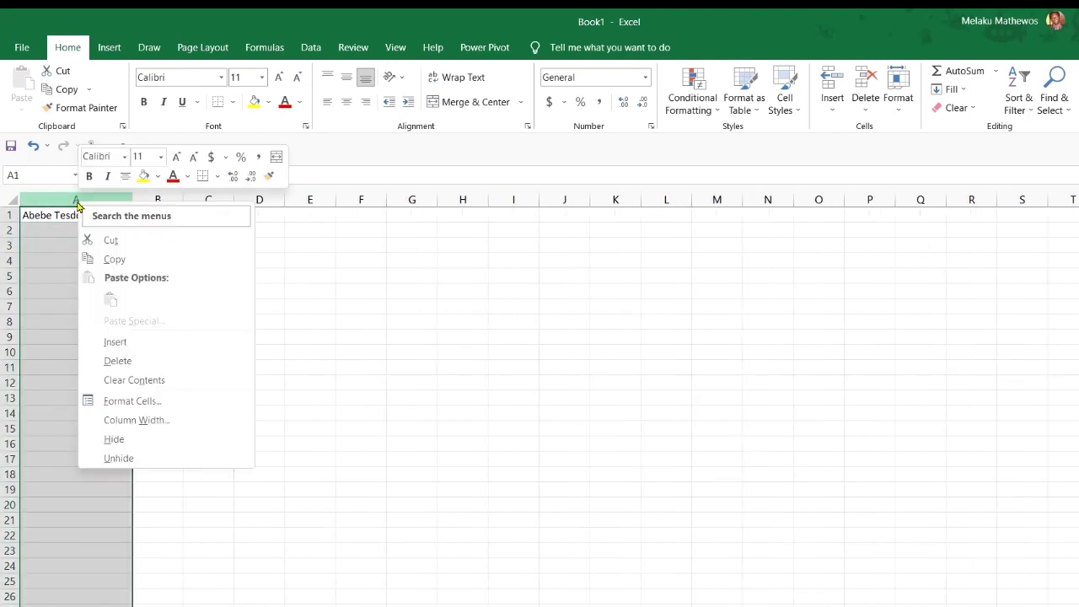
left_click(187, 423)
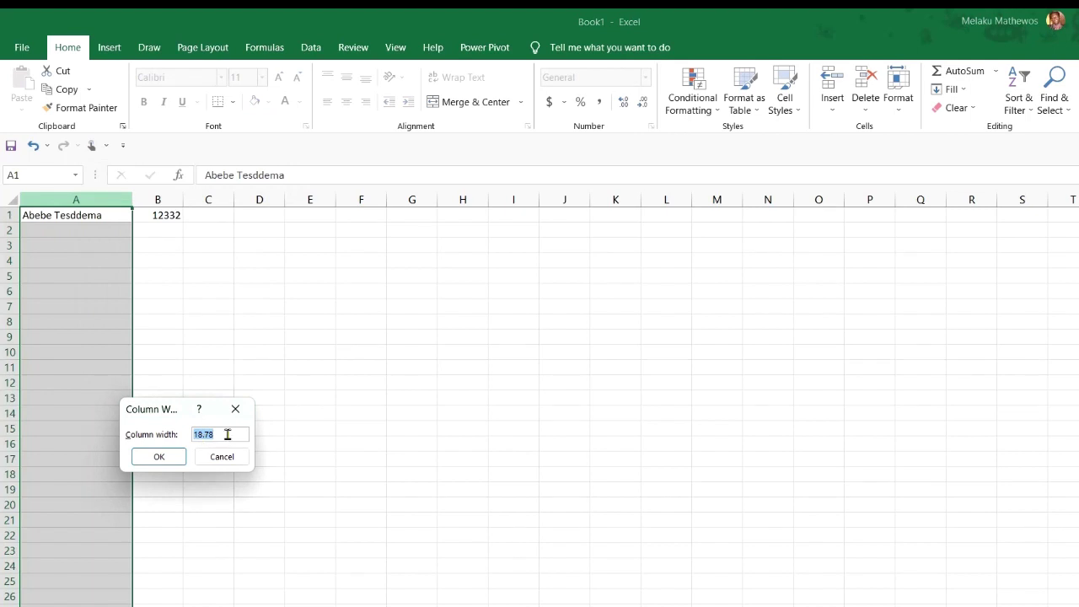
key("Return")
left_click(158, 215)
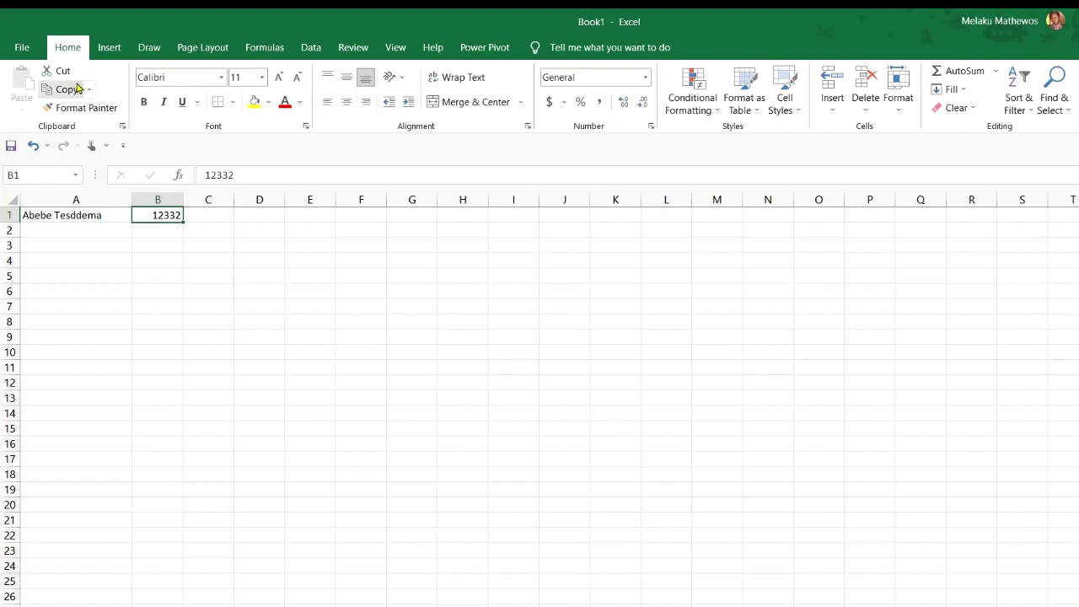
left_click(65, 73)
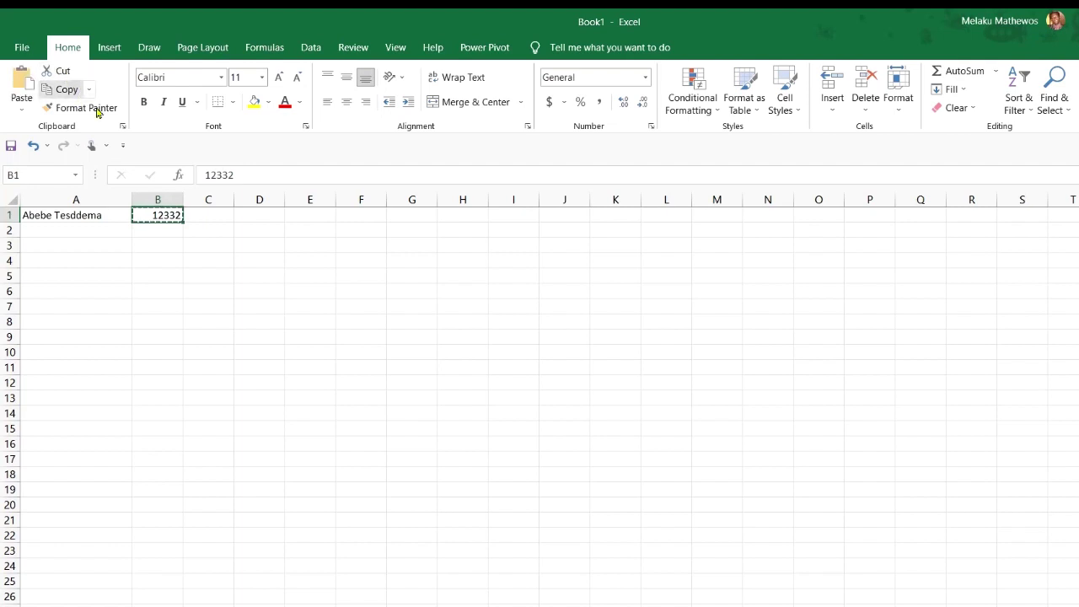
left_click(69, 234)
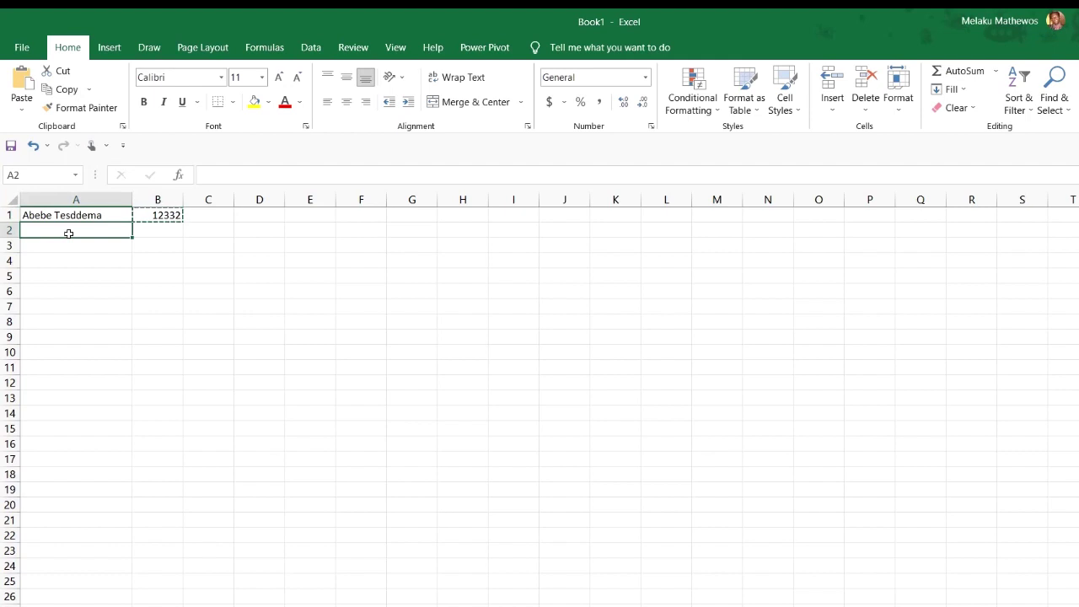
key("ctrl+v")
key("ctrl+z")
left_click(107, 215)
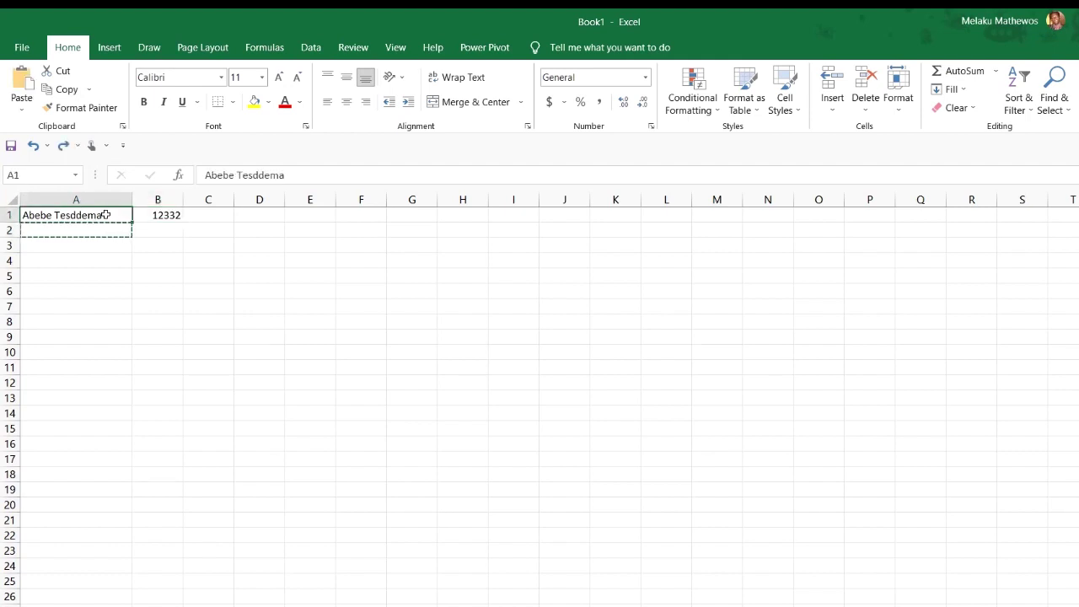
left_click(221, 78)
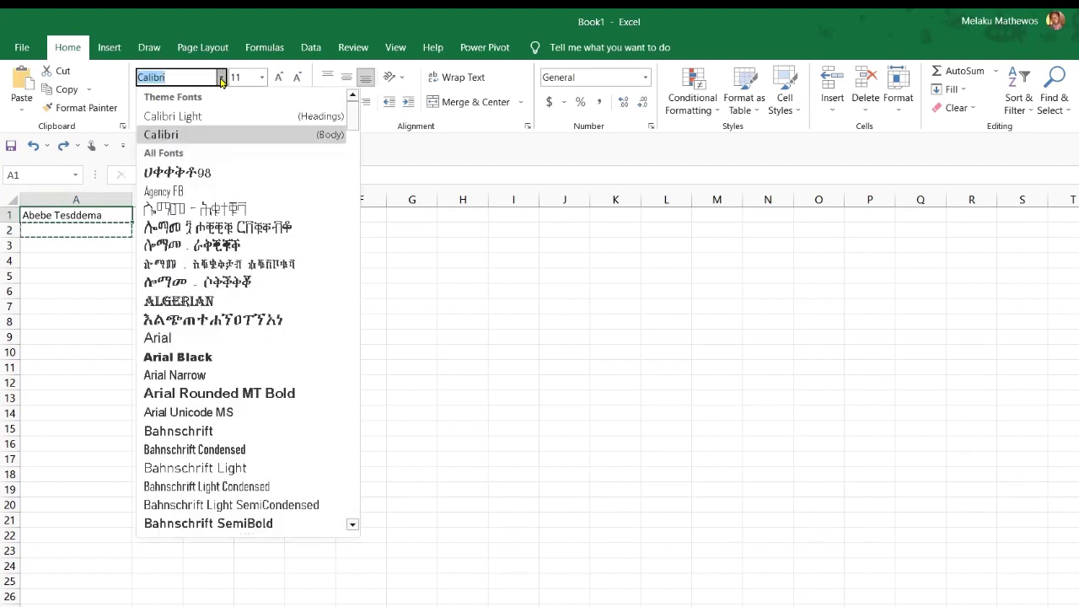
left_click(222, 77)
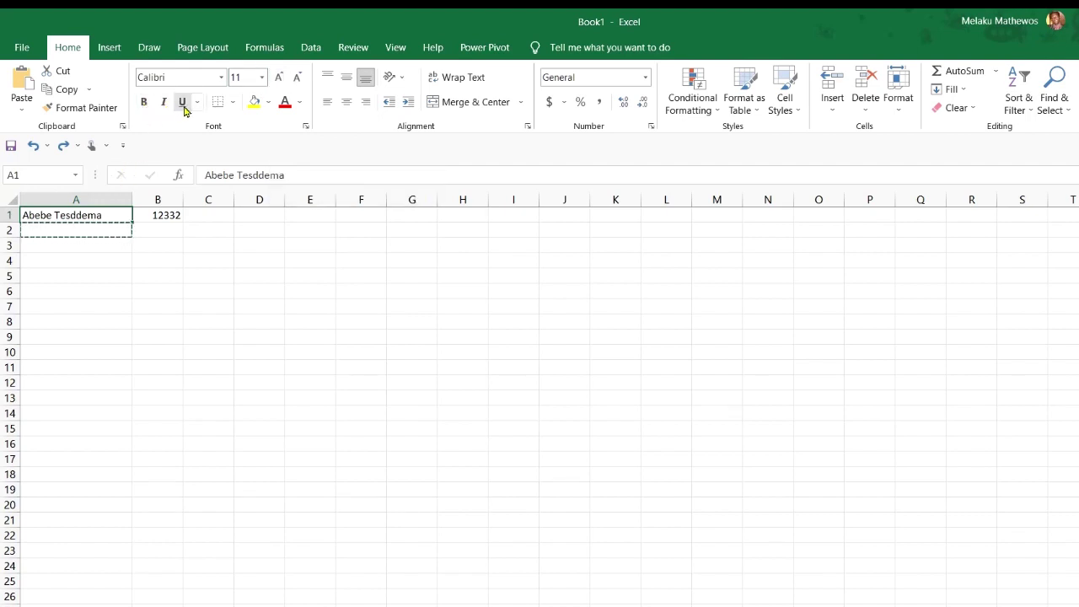
left_click(156, 217)
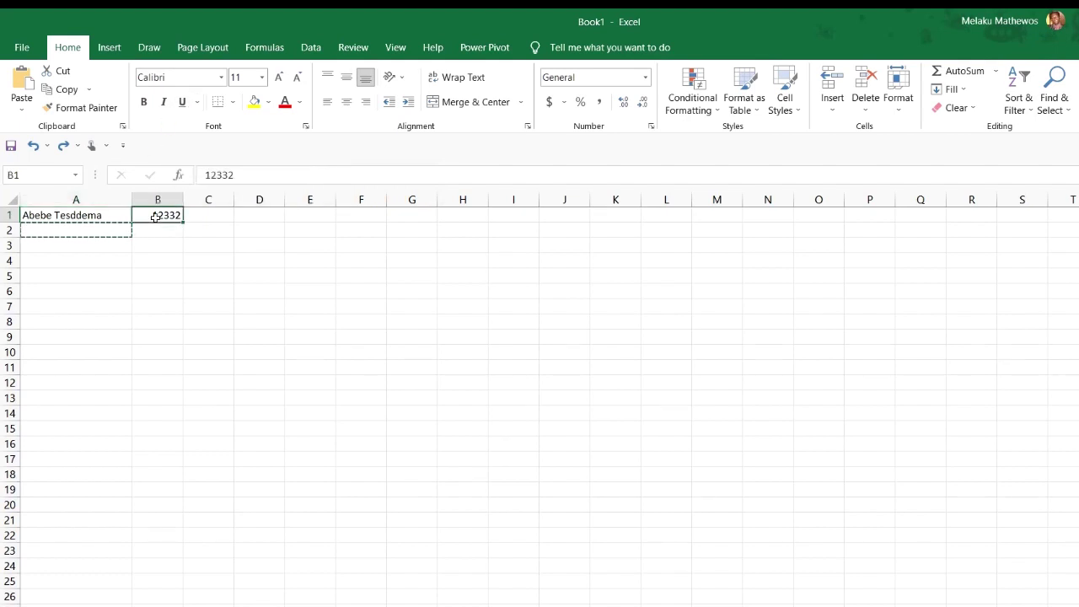
key("Left")
key("Right")
Step: Try left and centre alignment on 12332 in B1, ending right-aligned
left_click(329, 102)
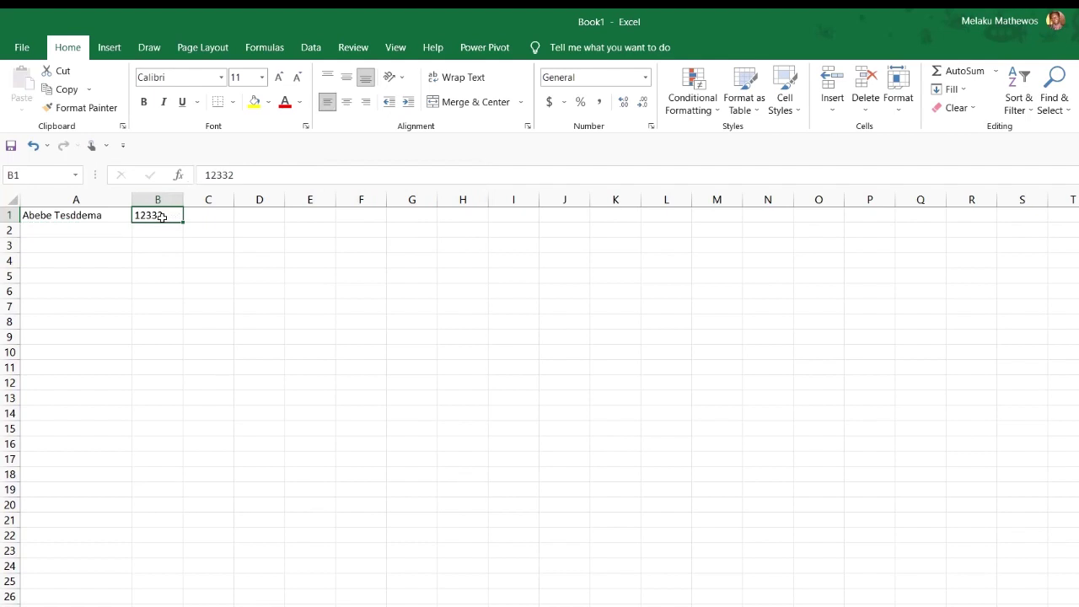
left_click(347, 106)
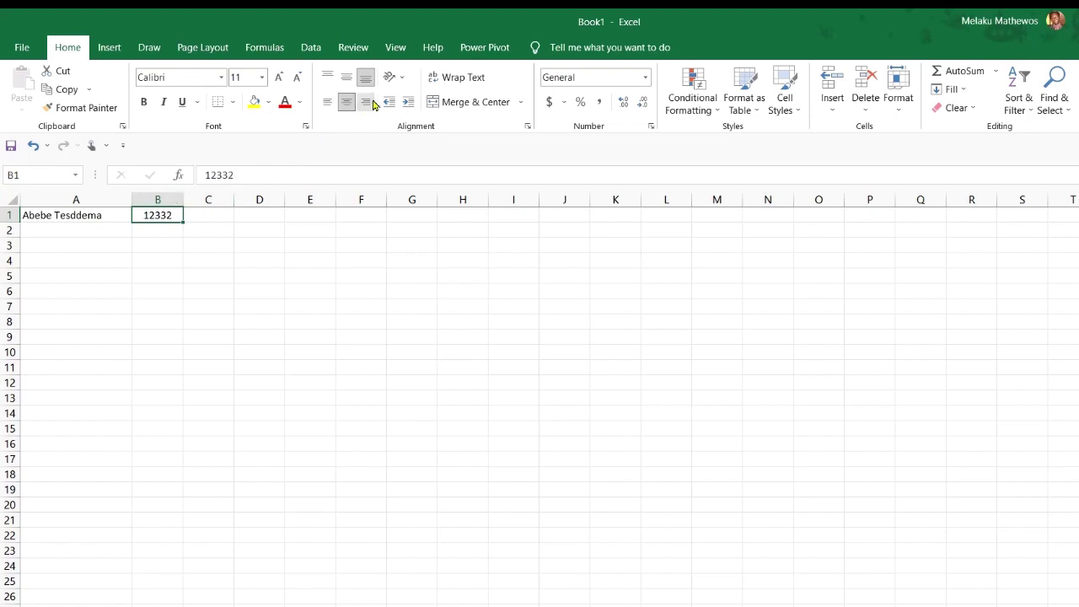
left_click(367, 103)
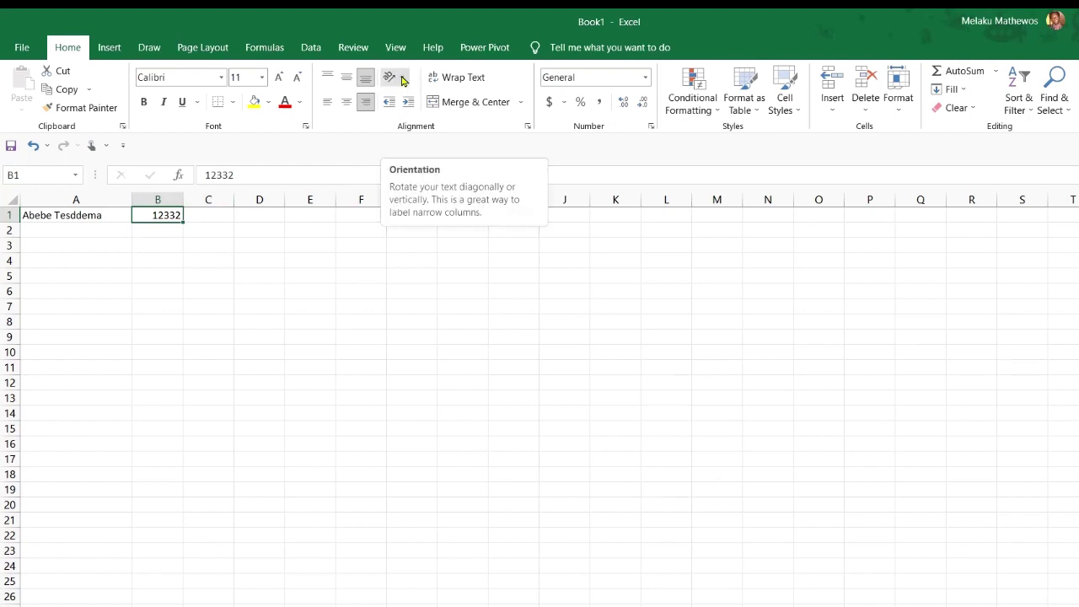
Step: Angle B1's text counterclockwise, then undo it back to horizontal
left_click(402, 80)
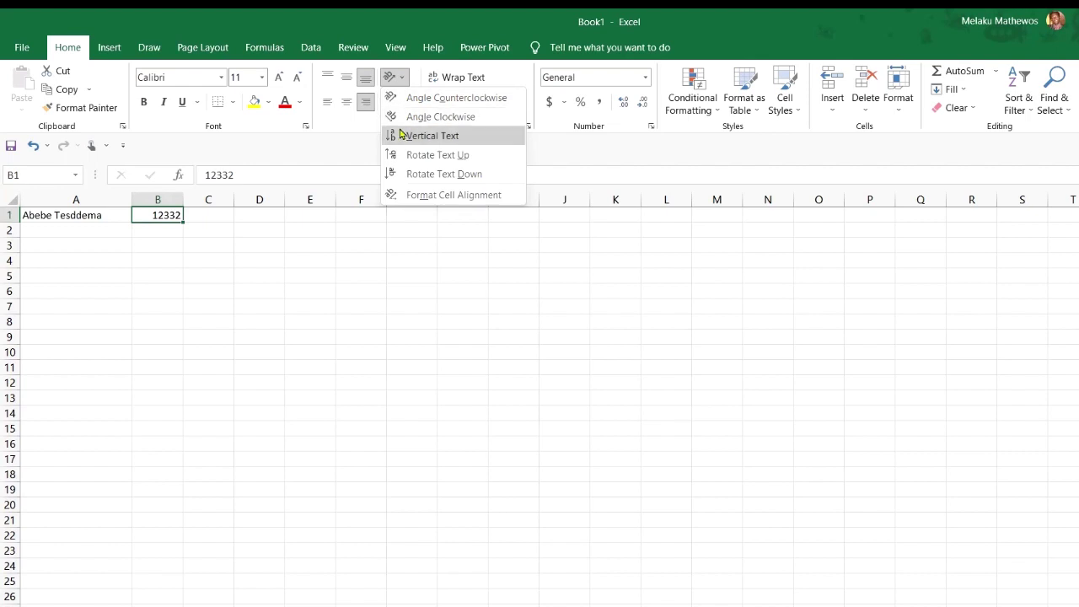
left_click(419, 97)
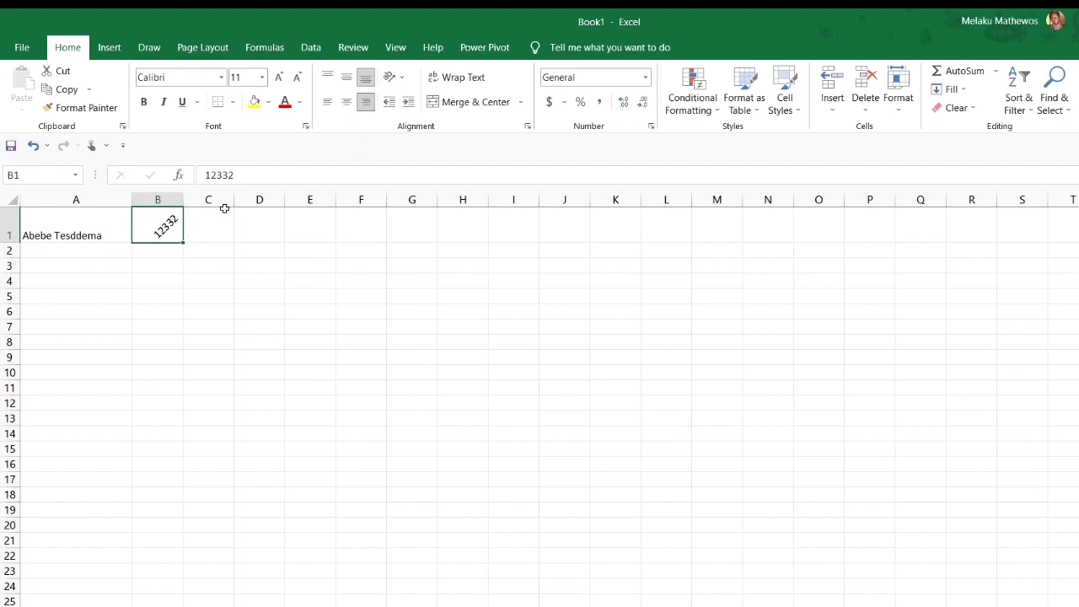
key("ctrl+z")
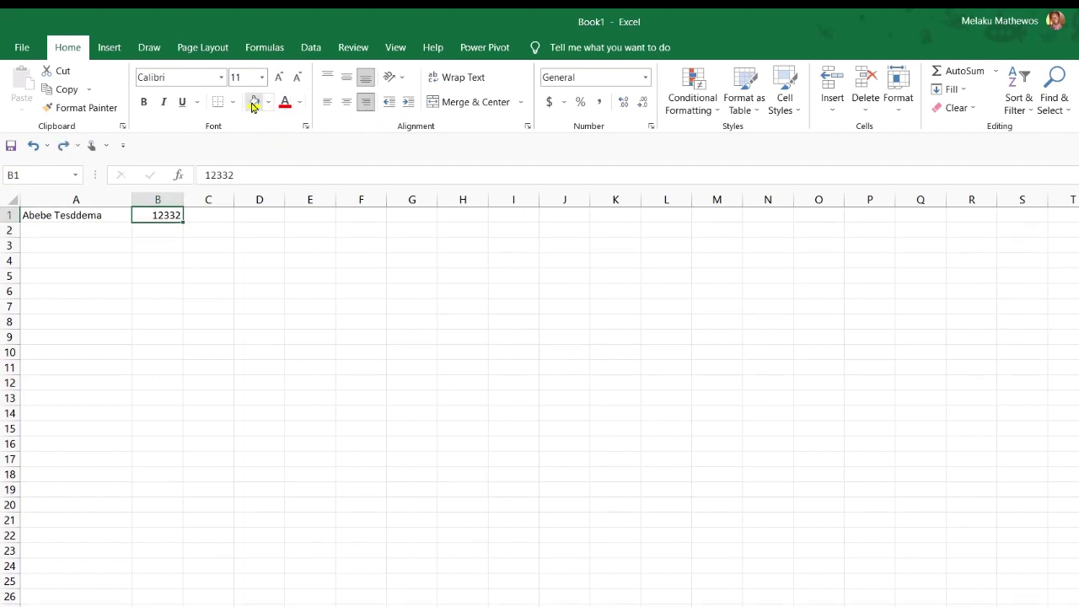
Step: Give B1 a yellow fill and red font colour, then select E1:F2
left_click(253, 105)
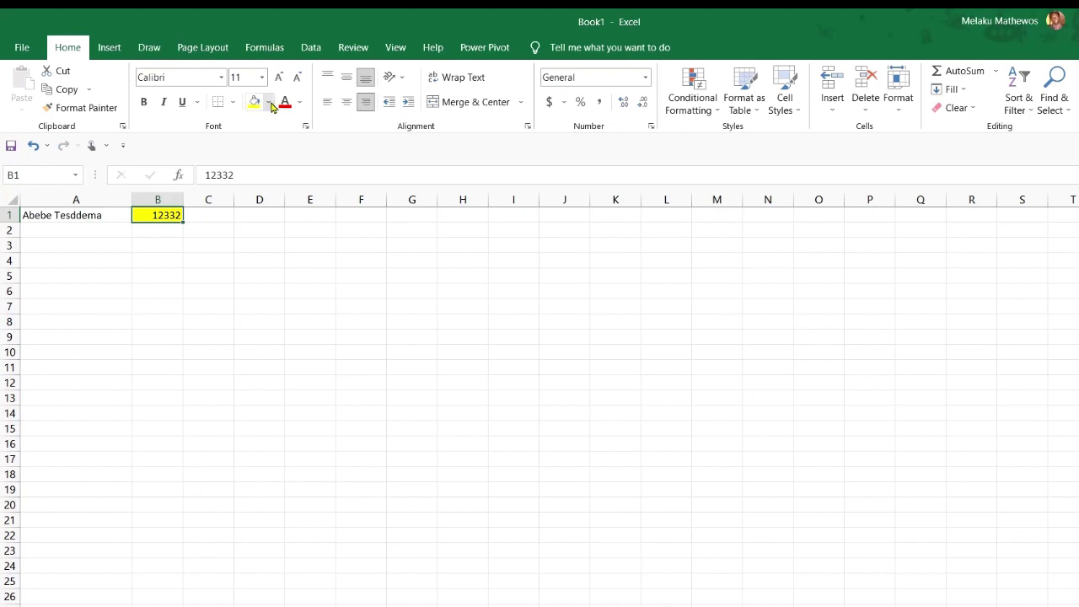
left_click(286, 104)
left_click(299, 102)
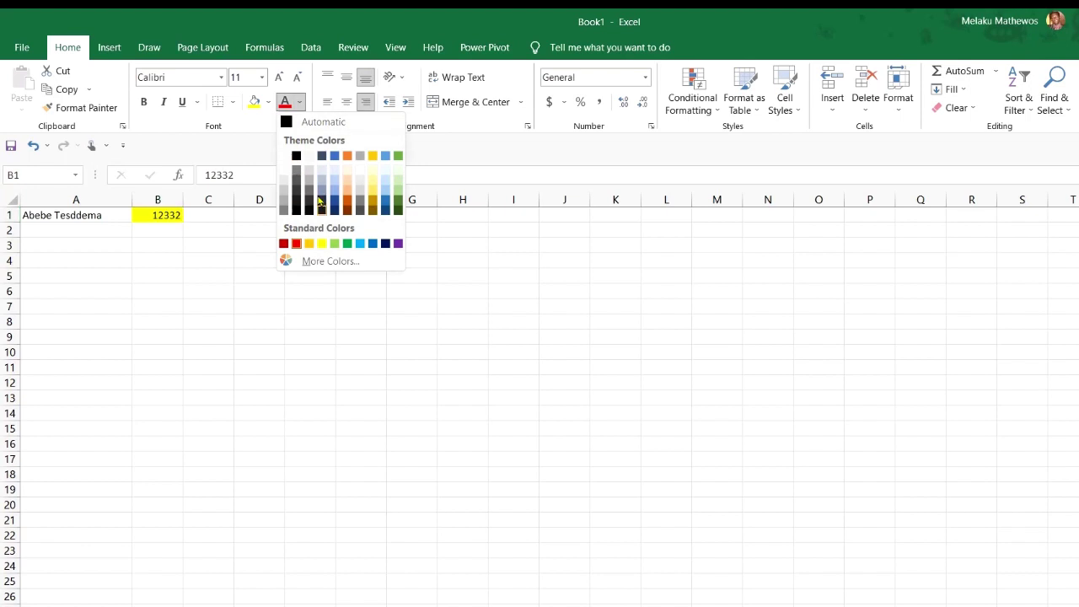
left_click(200, 221)
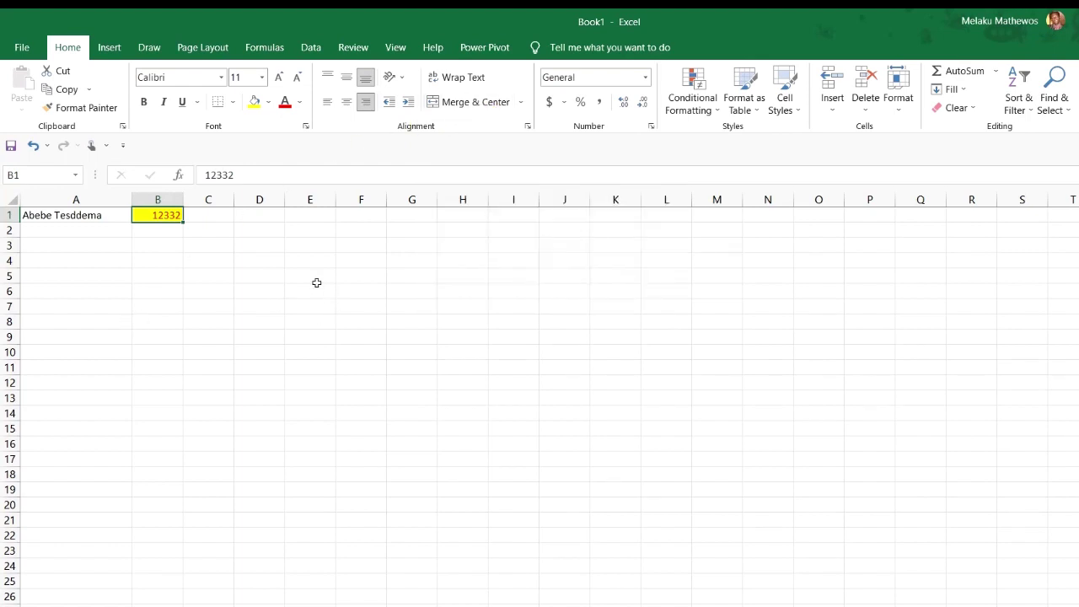
left_click_drag(316, 215, 361, 231)
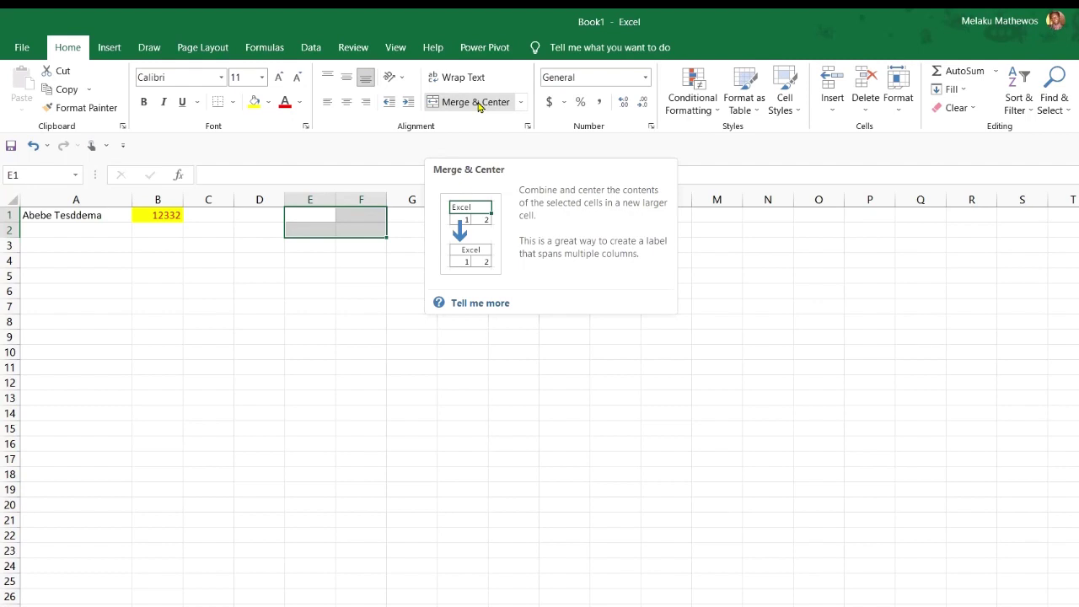
left_click(473, 104)
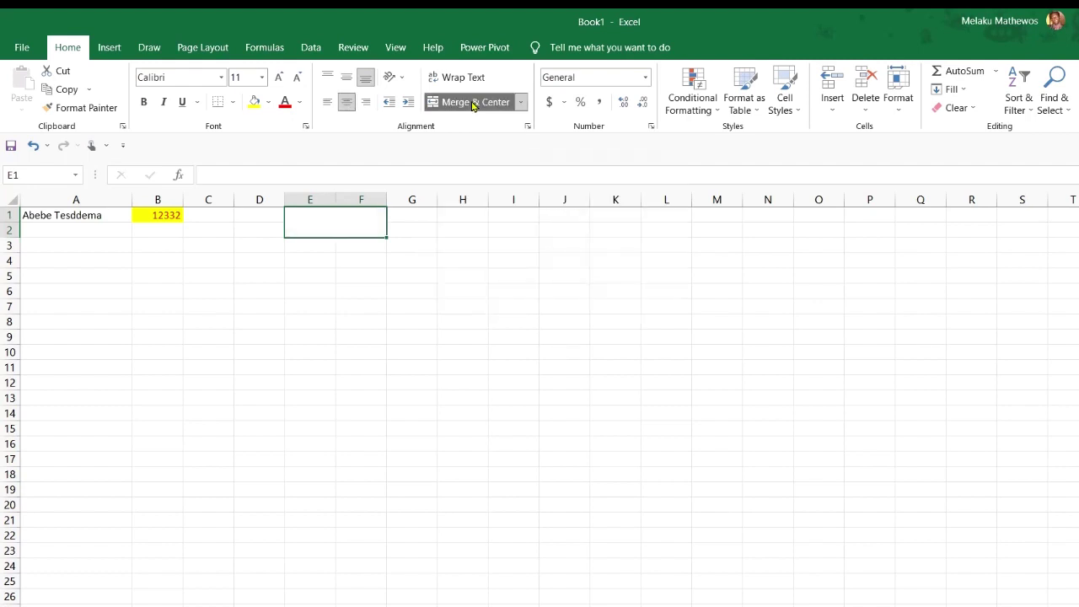
left_click(371, 288)
left_click(340, 220)
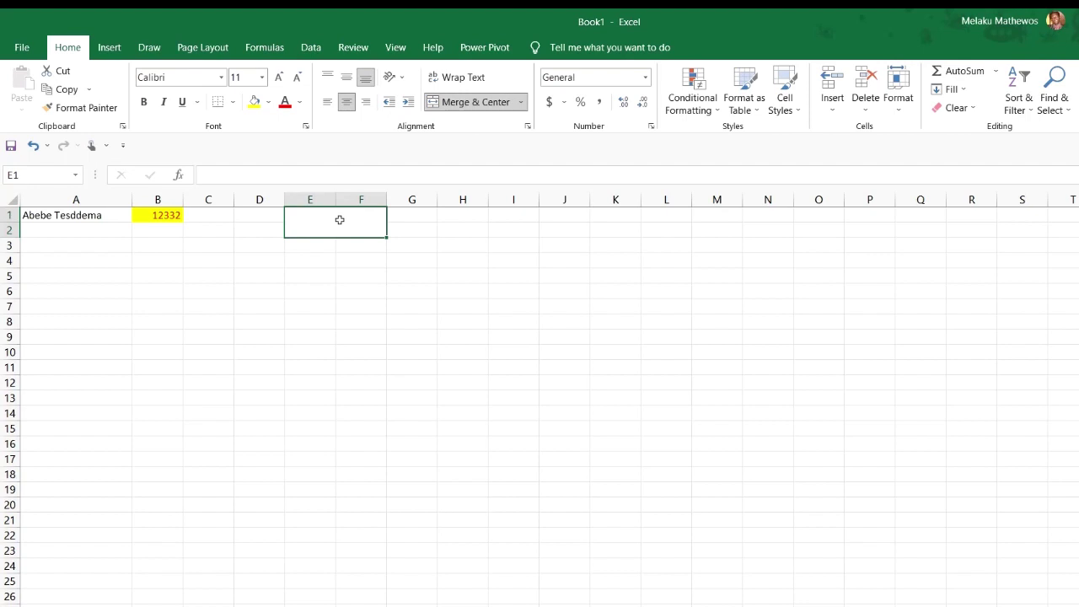
left_click(521, 103)
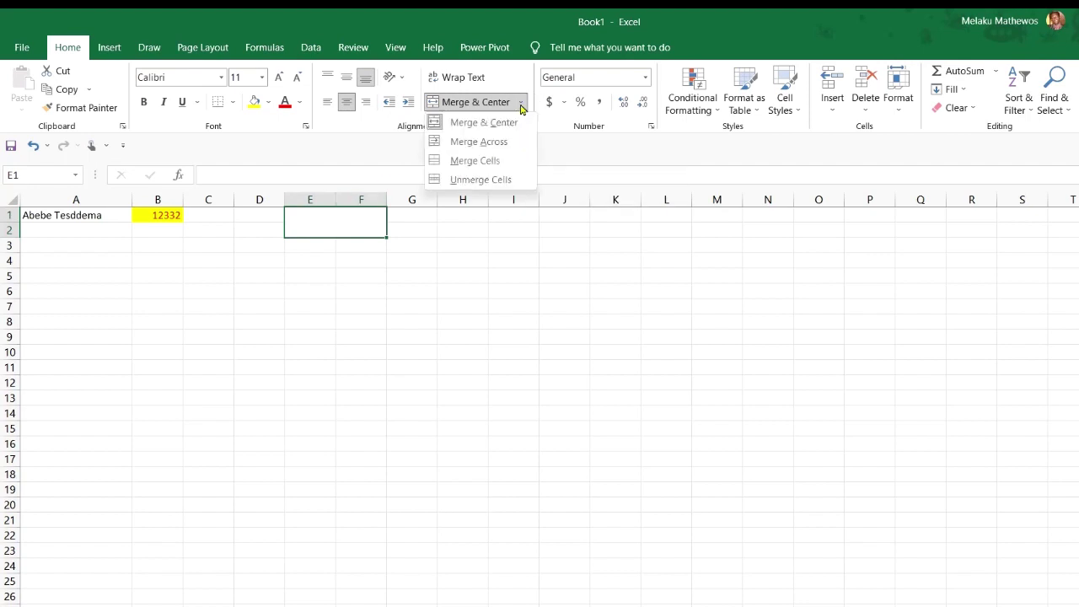
left_click(487, 179)
left_click(319, 280)
left_click(329, 216)
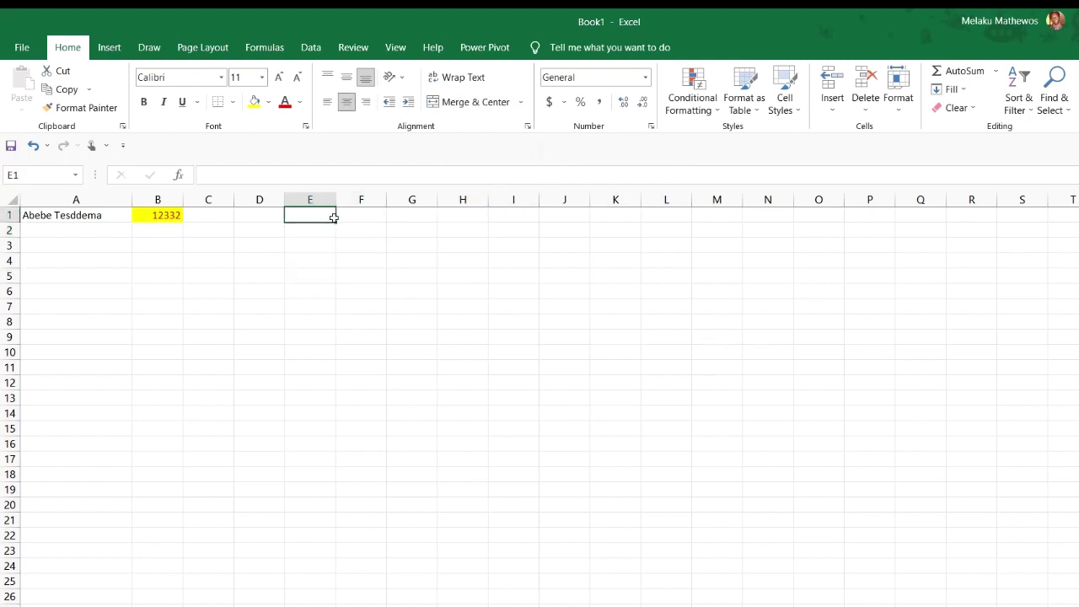
left_click(367, 219)
left_click(350, 228)
left_click(311, 236)
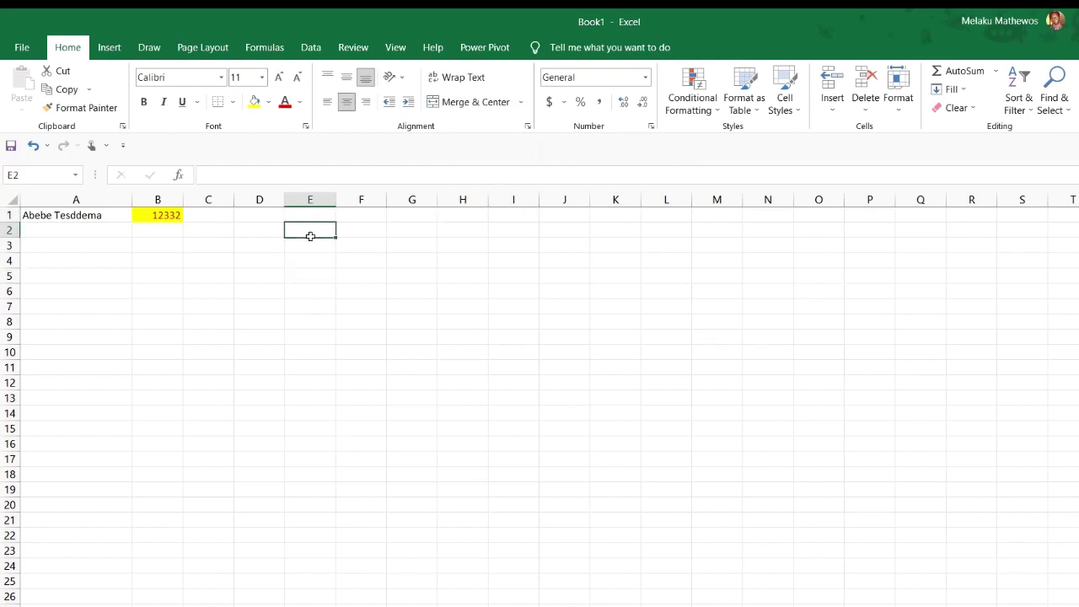
Step: Enter 'Microsoft excel' in D2 and turn on Wrap Text so it splits over two lines
left_click(456, 80)
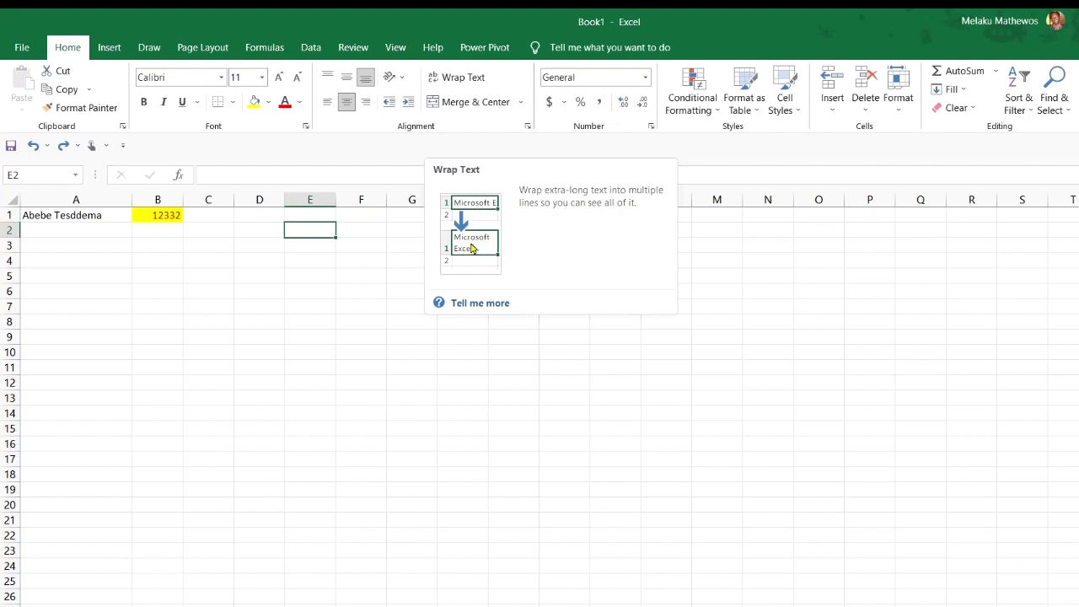
left_click(259, 232)
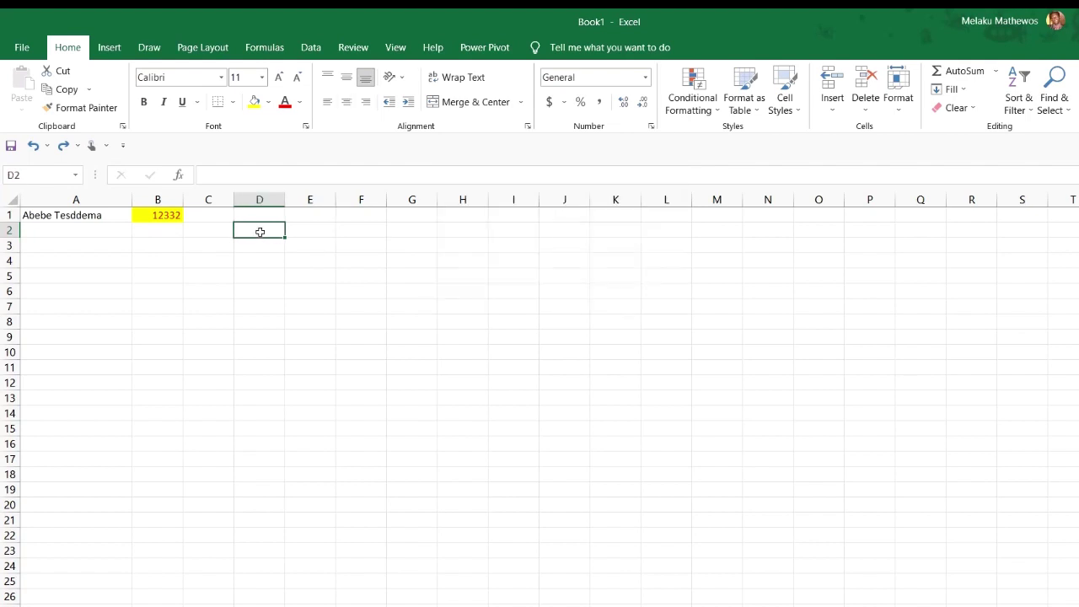
type("Microsoft excel")
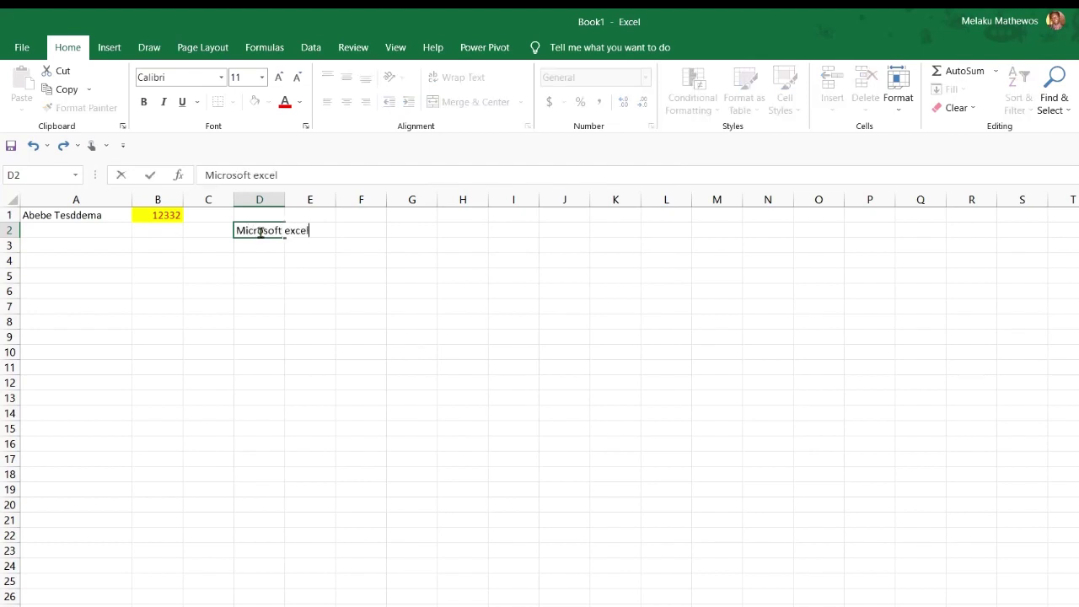
left_click(266, 259)
left_click(256, 230)
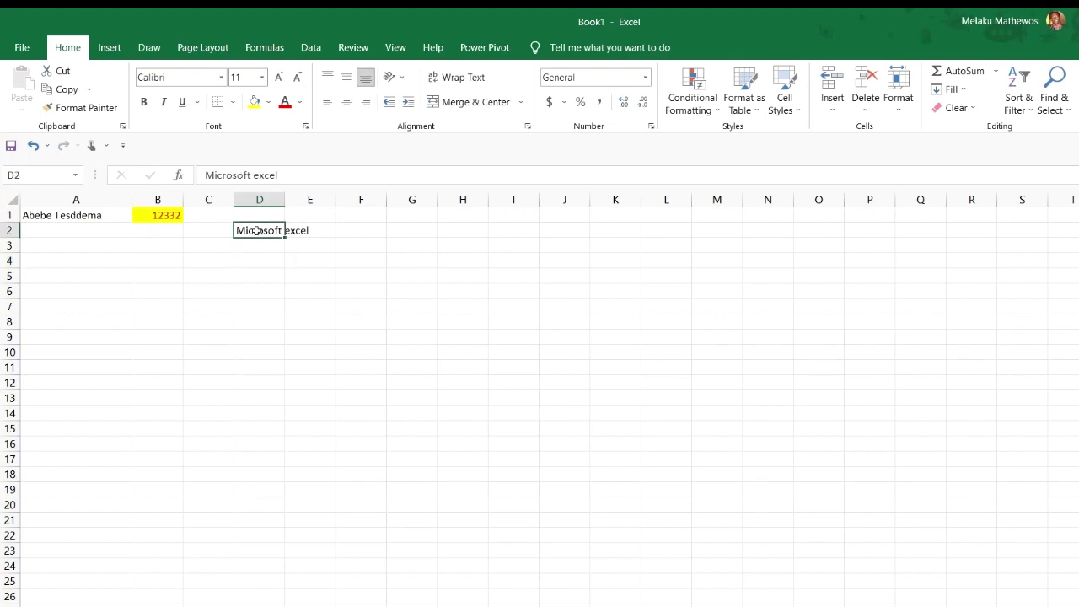
left_click(463, 77)
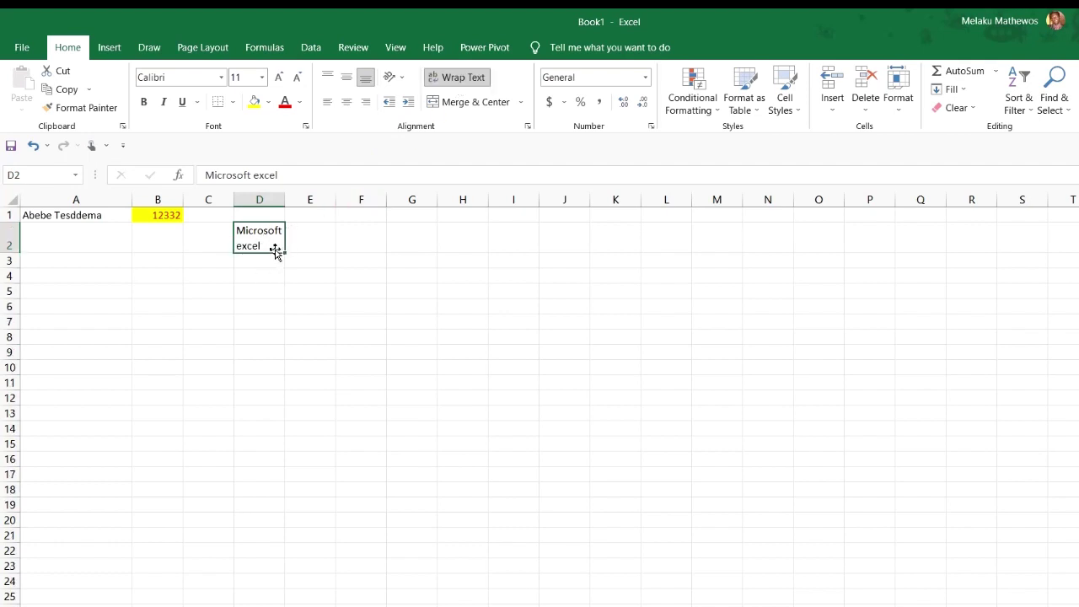
left_click(200, 273)
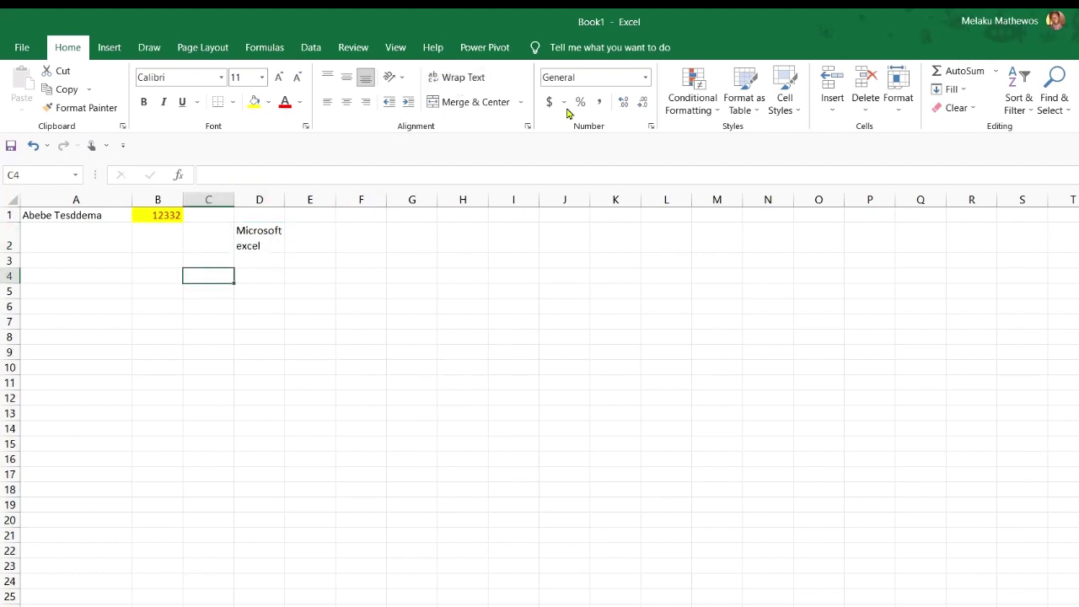
Step: Enter 3321 in B4, leaving its number format as General after viewing the format list
left_click(646, 80)
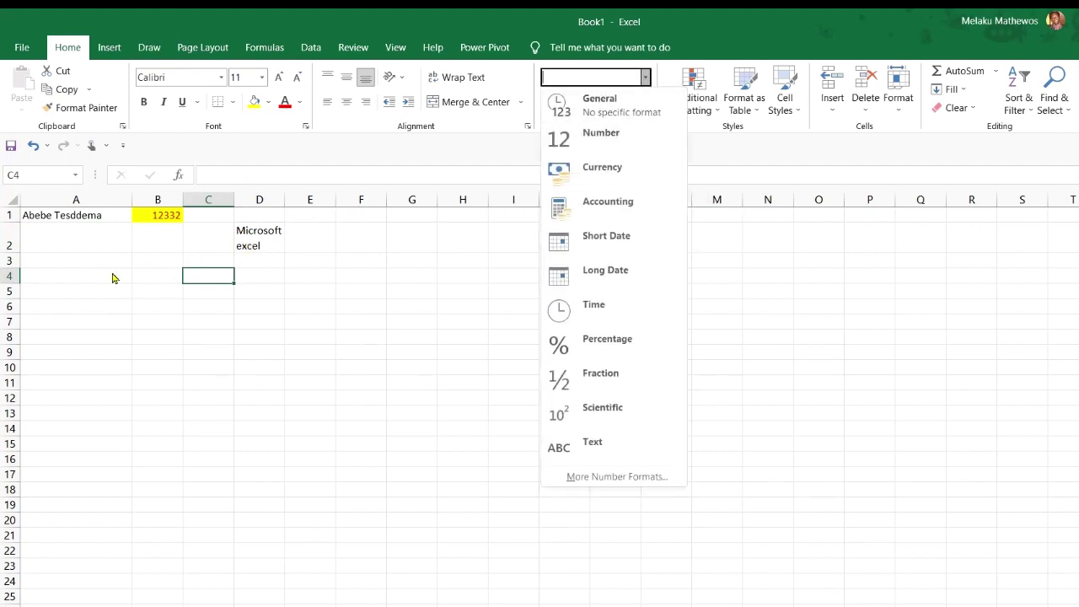
left_click(152, 275)
left_click(151, 274)
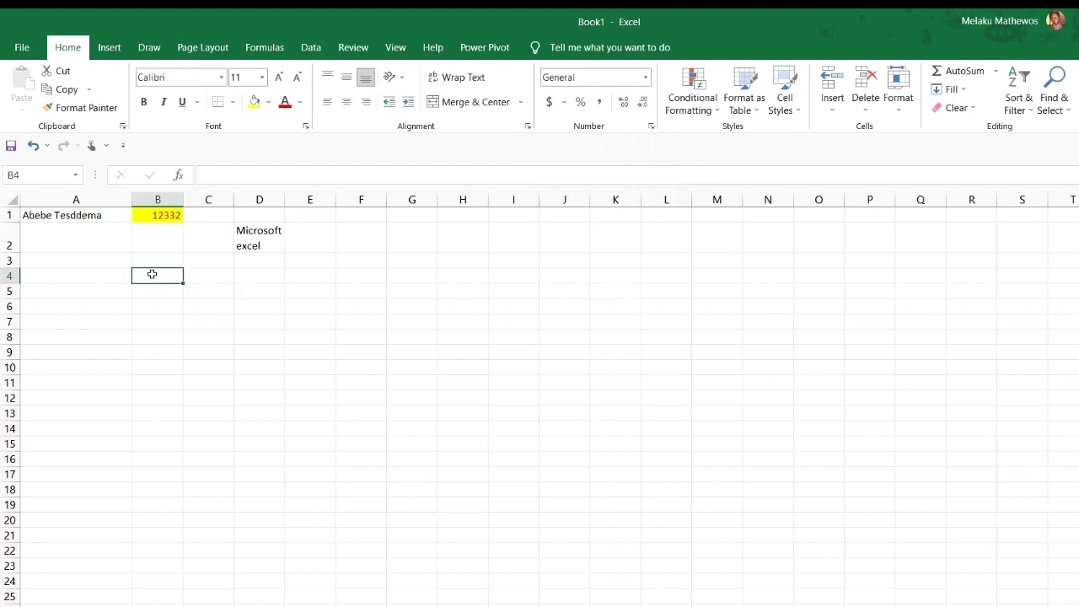
type("3")
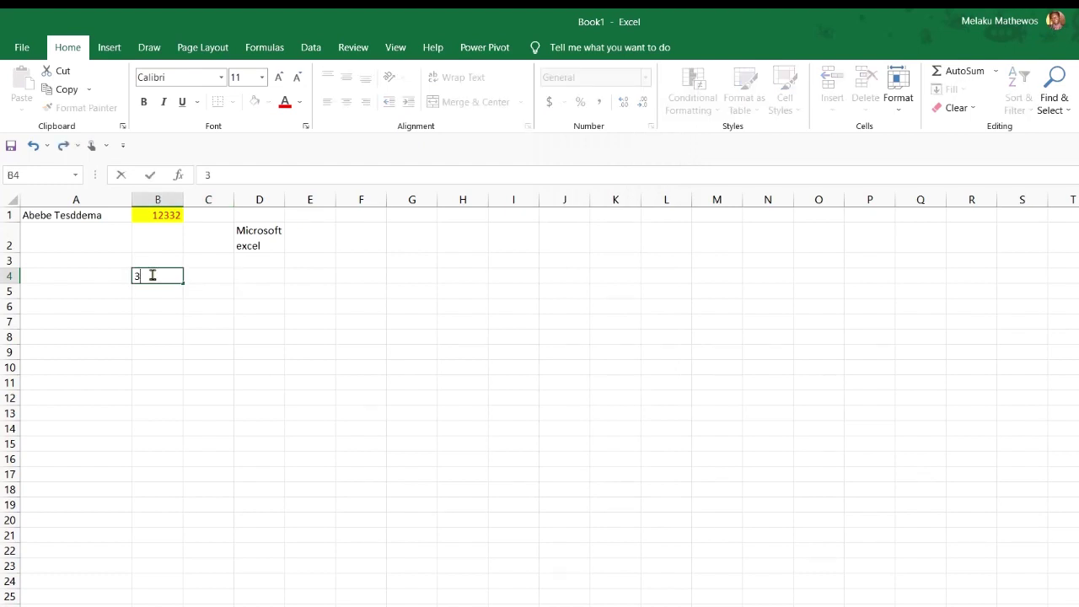
type("321")
left_click(173, 304)
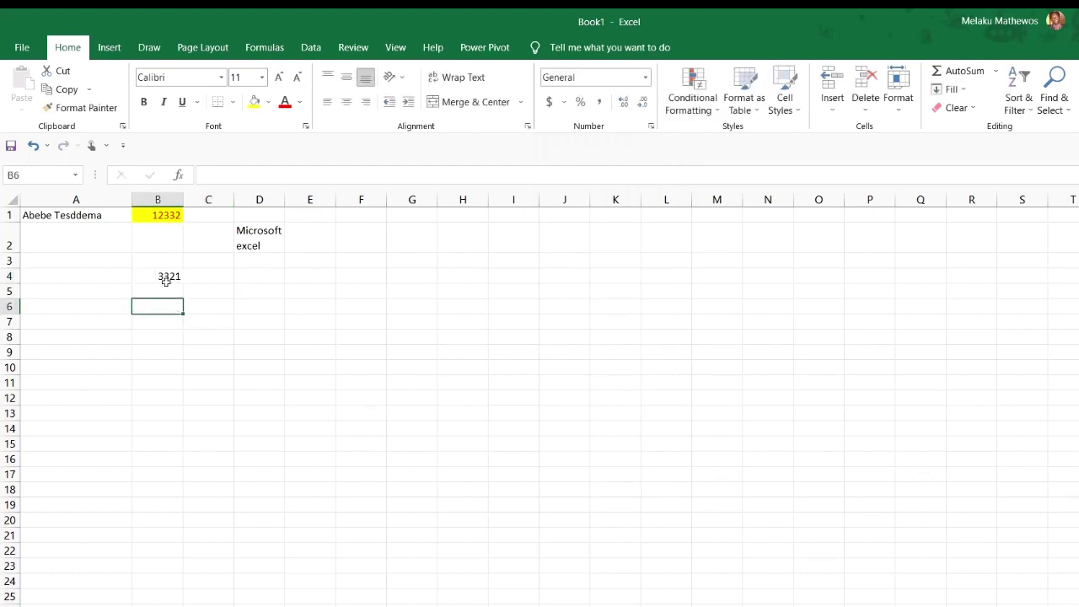
left_click(166, 277)
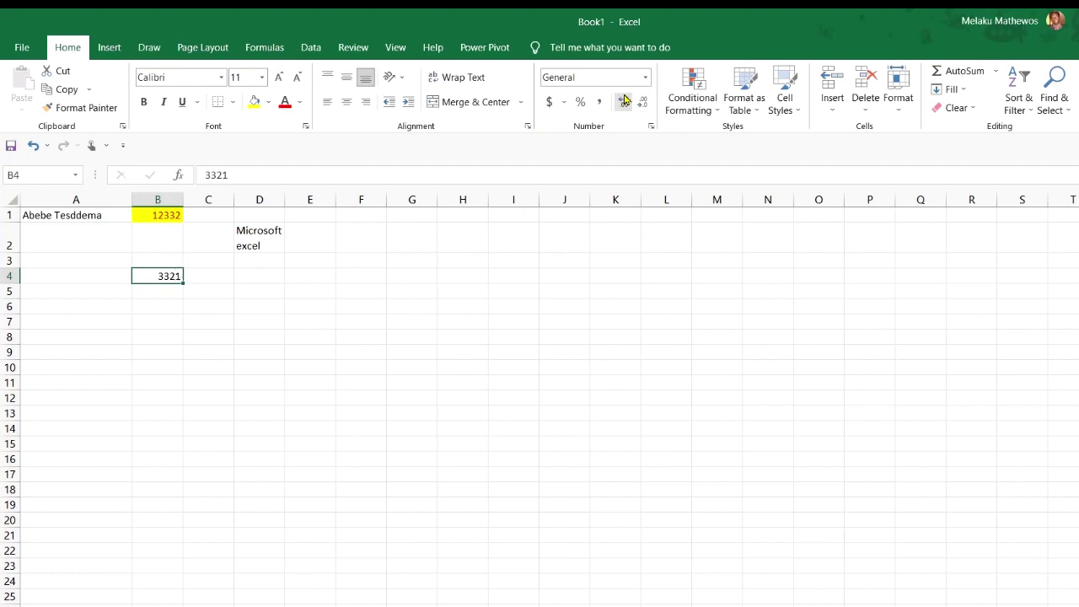
left_click(645, 78)
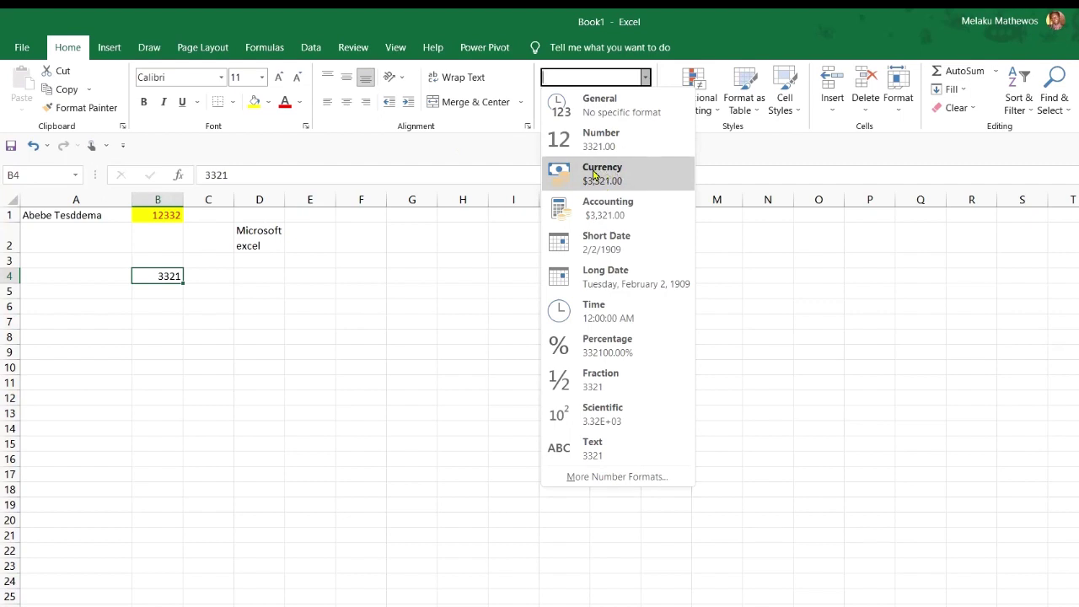
left_click(473, 284)
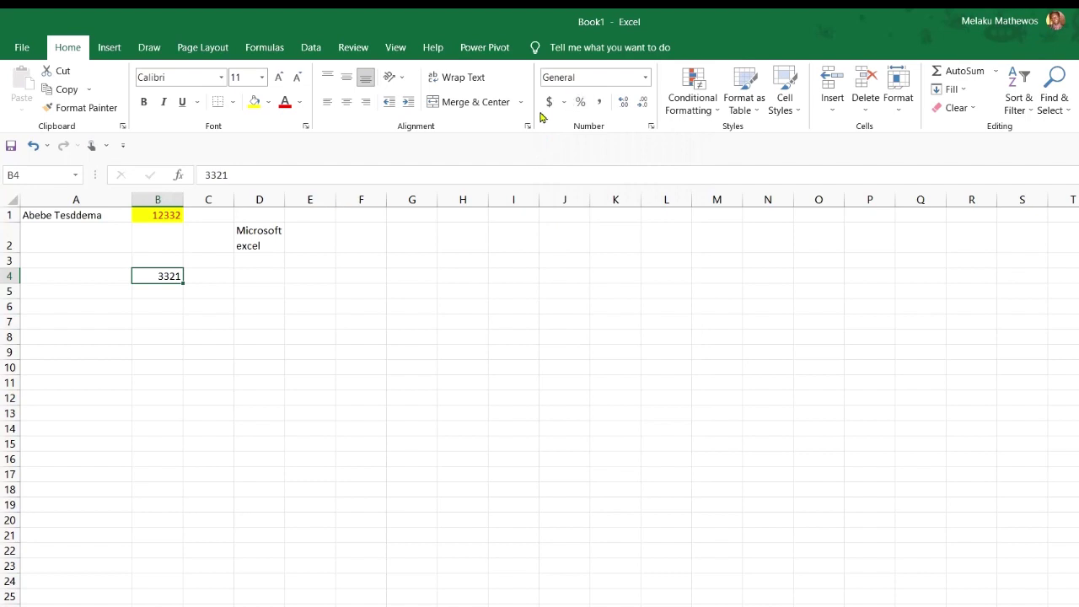
Step: Try Accounting, Percent and Comma Style on B4, then trim decimals until it reads 3,321
left_click(550, 102)
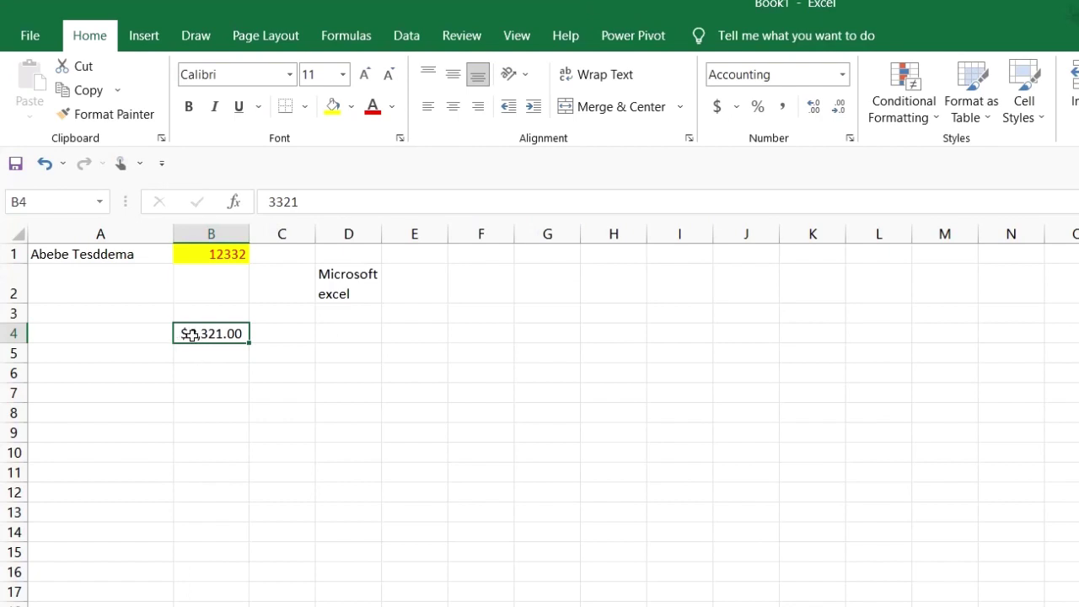
left_click(758, 107)
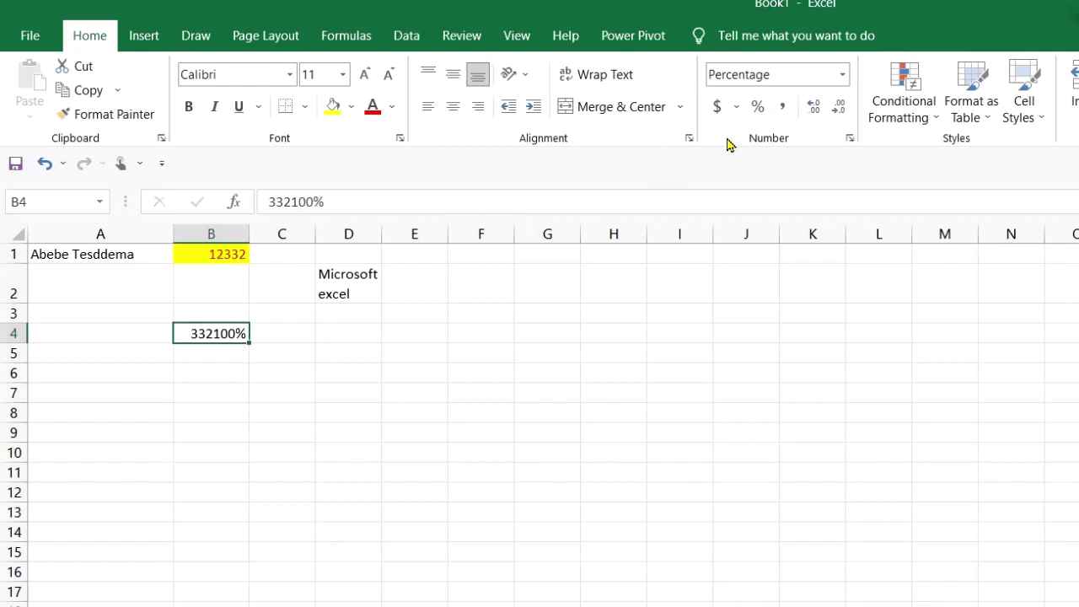
left_click(783, 109)
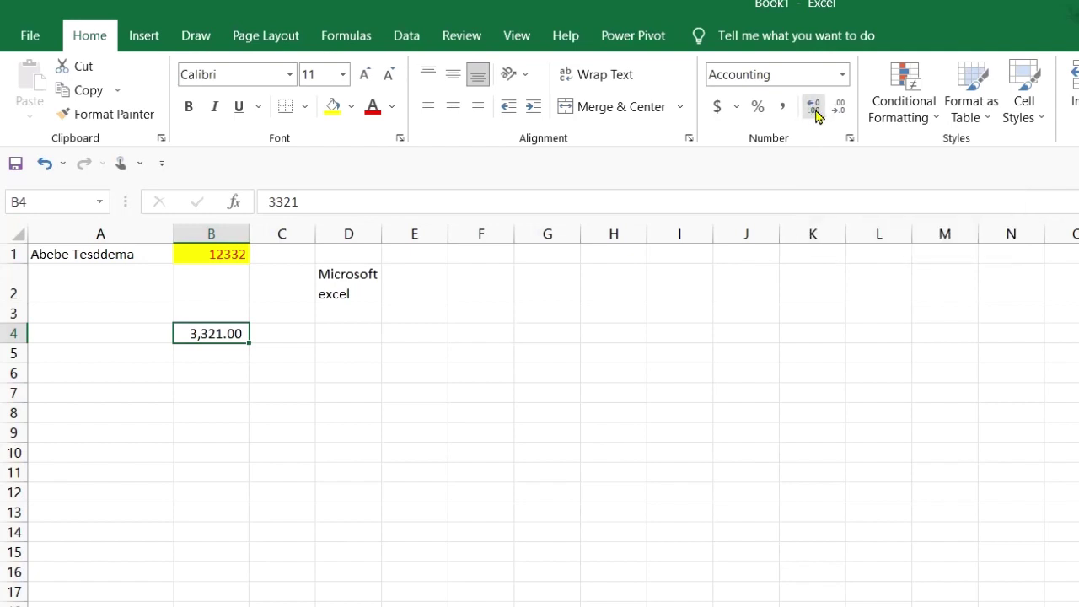
left_click(814, 109)
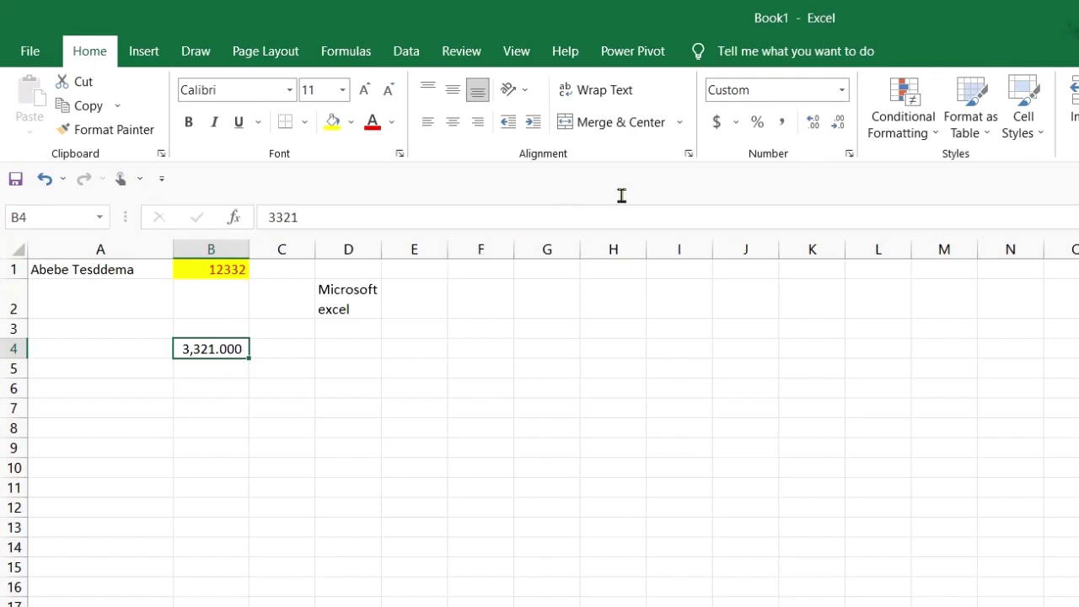
left_click(840, 127)
left_click(839, 126)
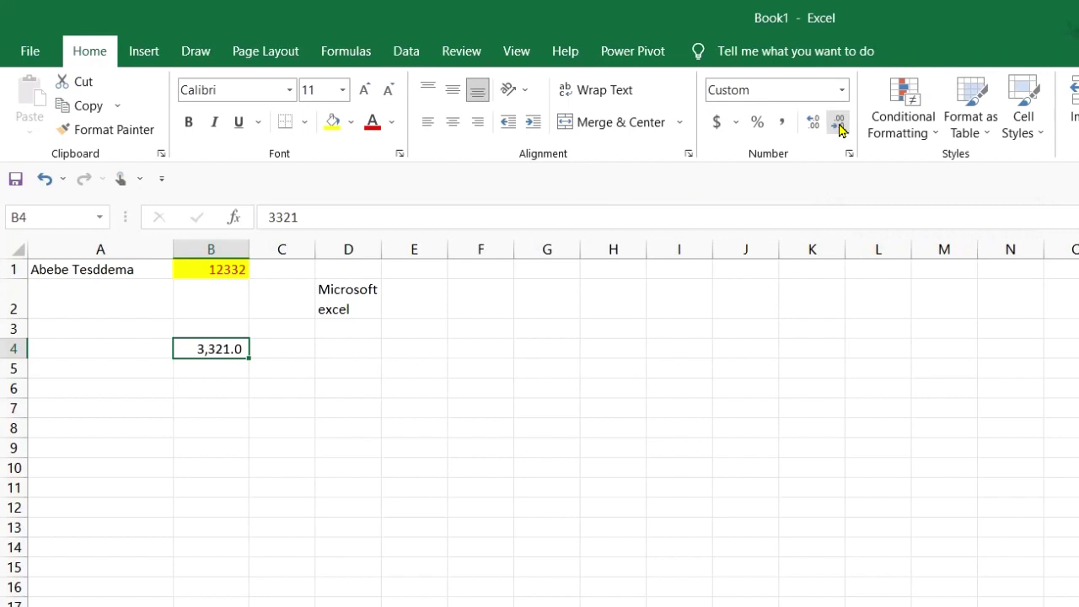
left_click(839, 127)
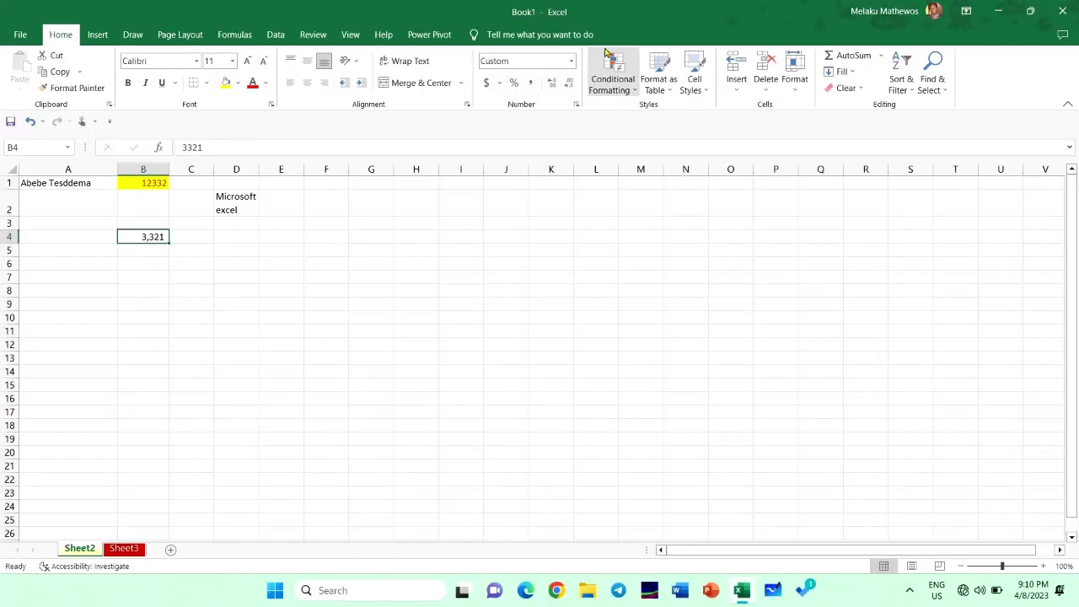
Step: Browse the Conditional Formatting and Format as Table menus, then bring up the Insert dropdown choices
left_click(635, 92)
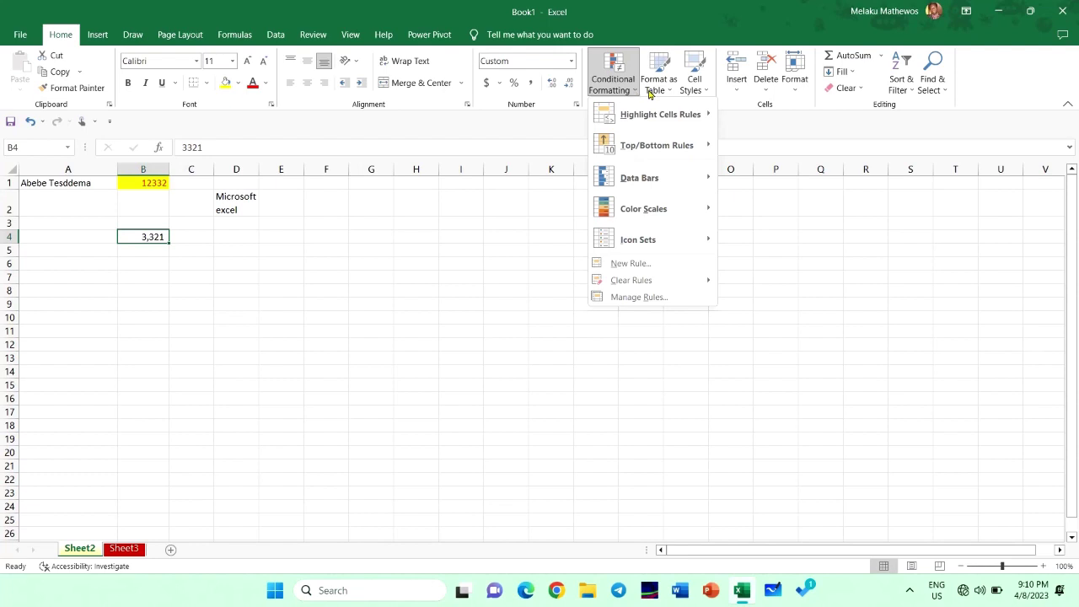
left_click(669, 92)
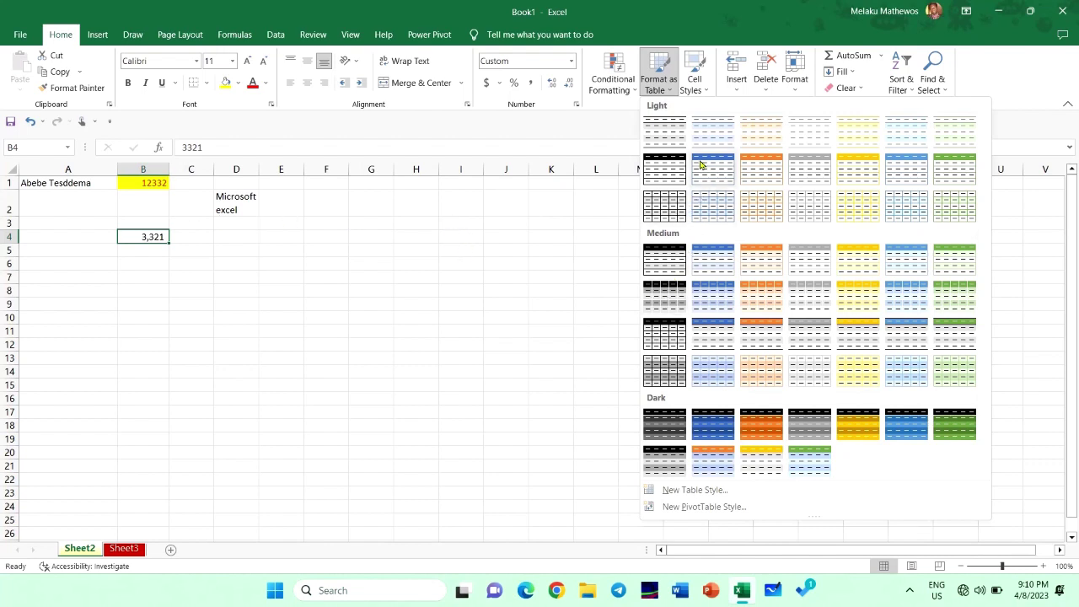
left_click(736, 88)
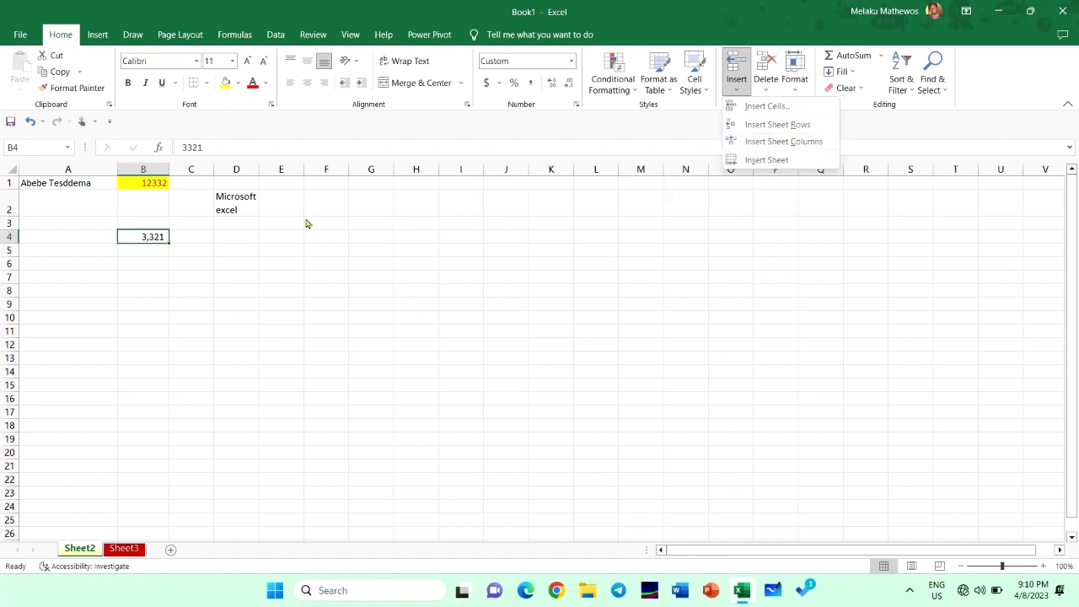
Step: Insert a new empty column before column B, shifting 12332 to C1
left_click(310, 289)
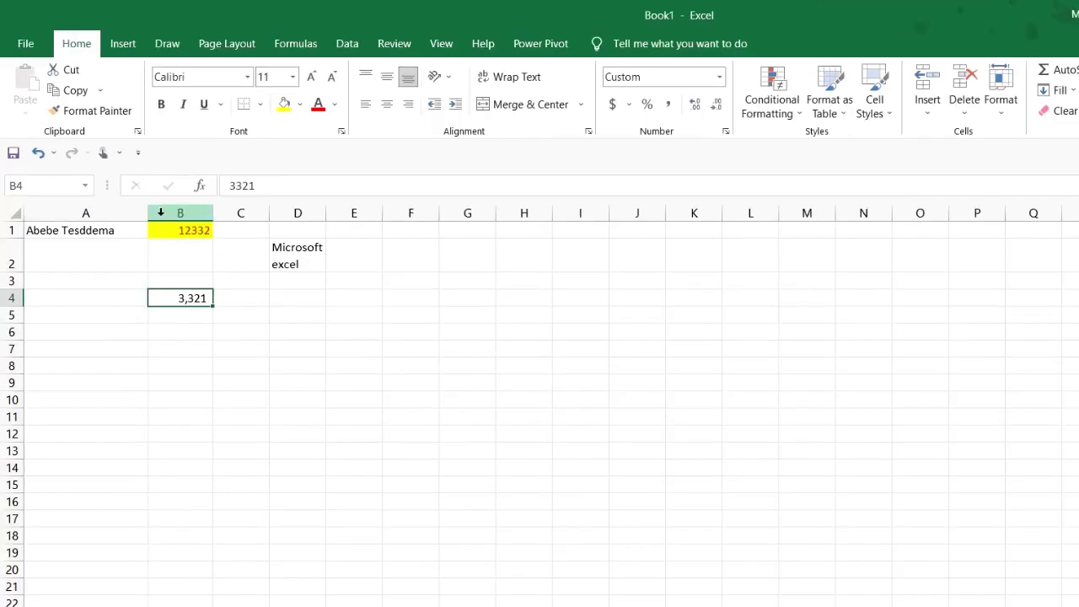
right_click(161, 213)
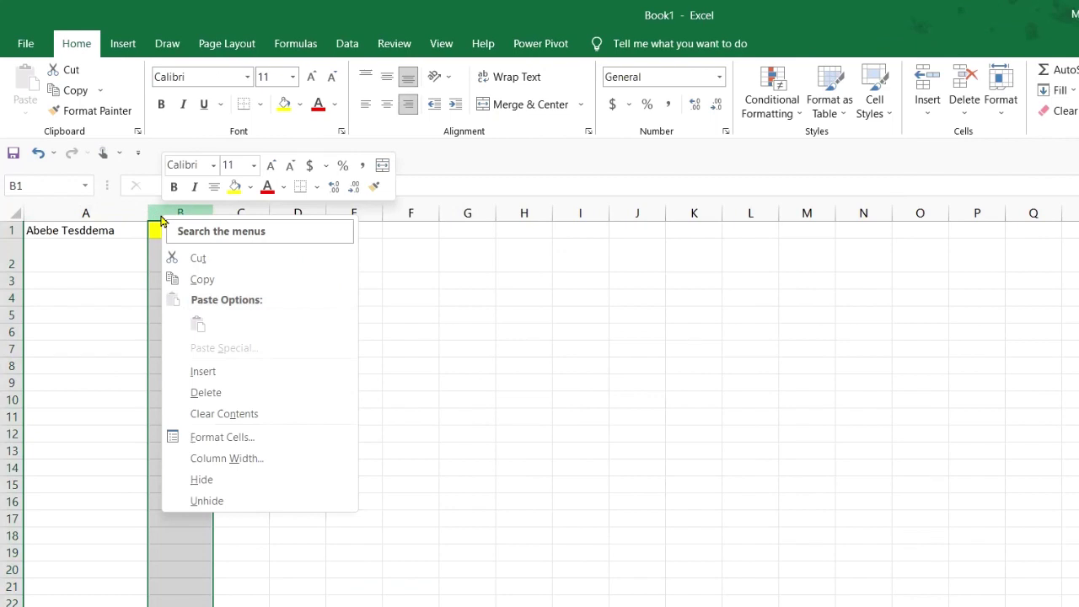
left_click(219, 371)
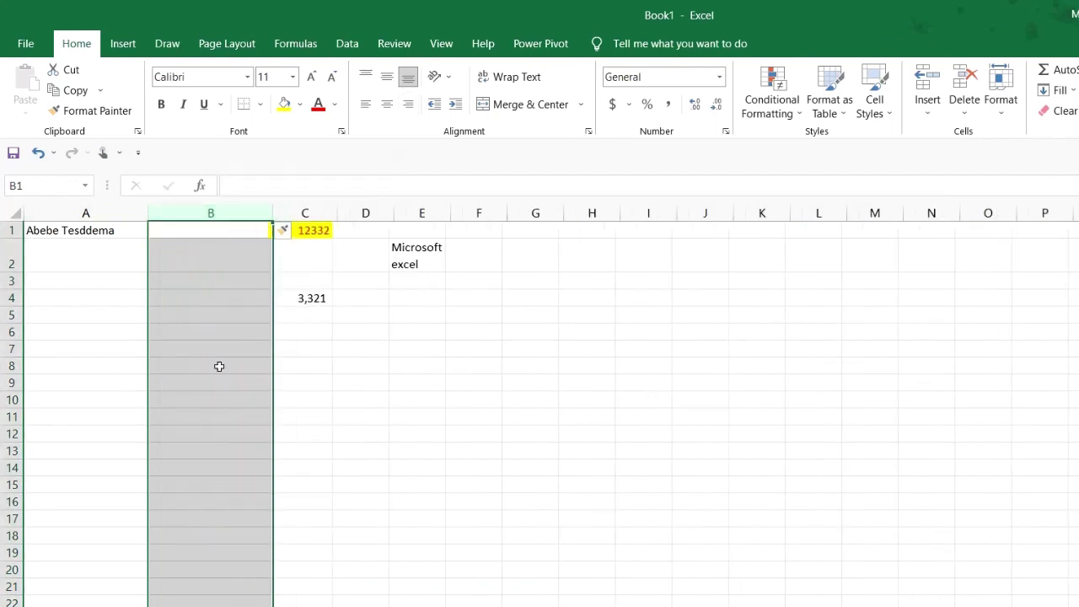
left_click(233, 261)
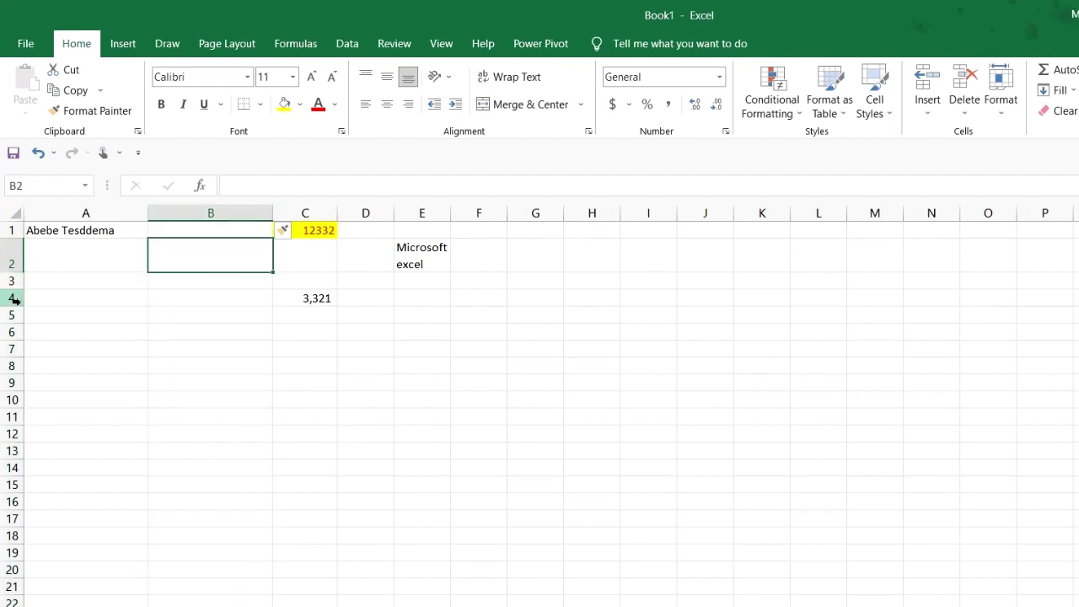
Step: Insert a blank row above row 4, then delete that empty row again
left_click(11, 298)
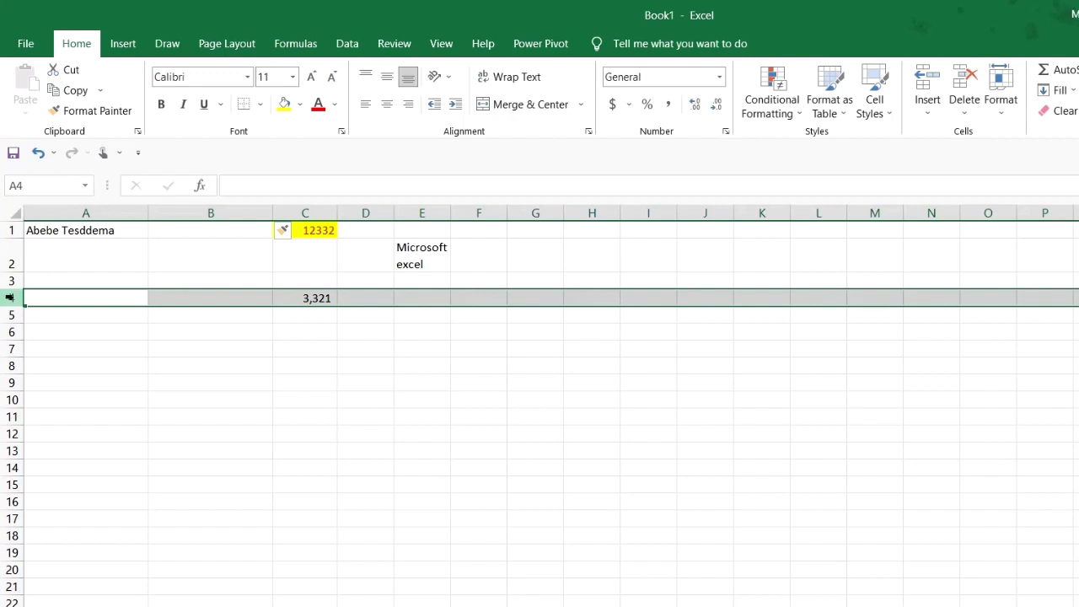
right_click(10, 298)
left_click(82, 452)
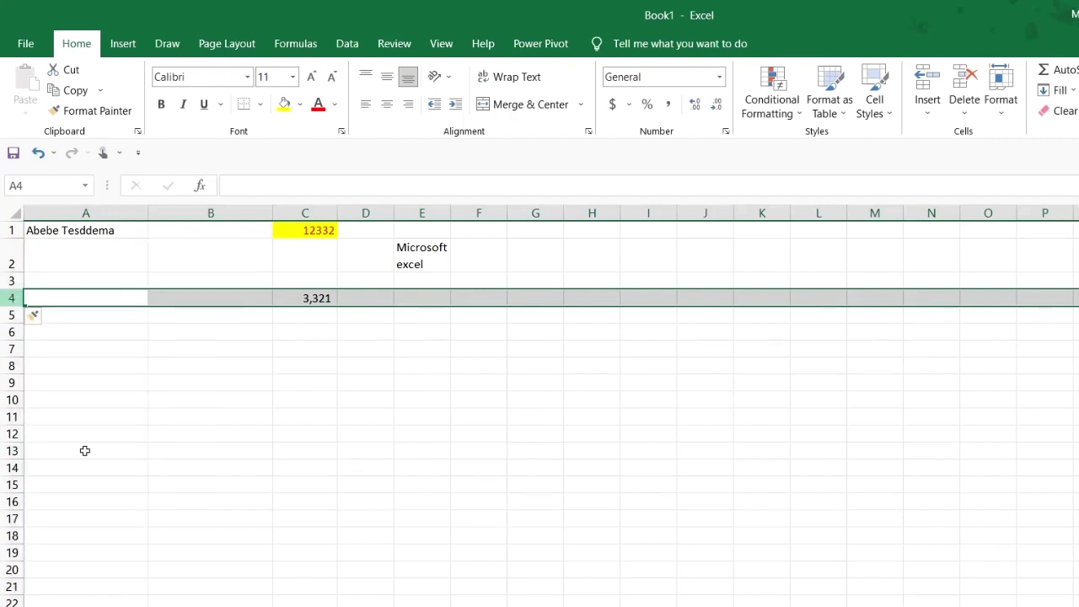
right_click(11, 298)
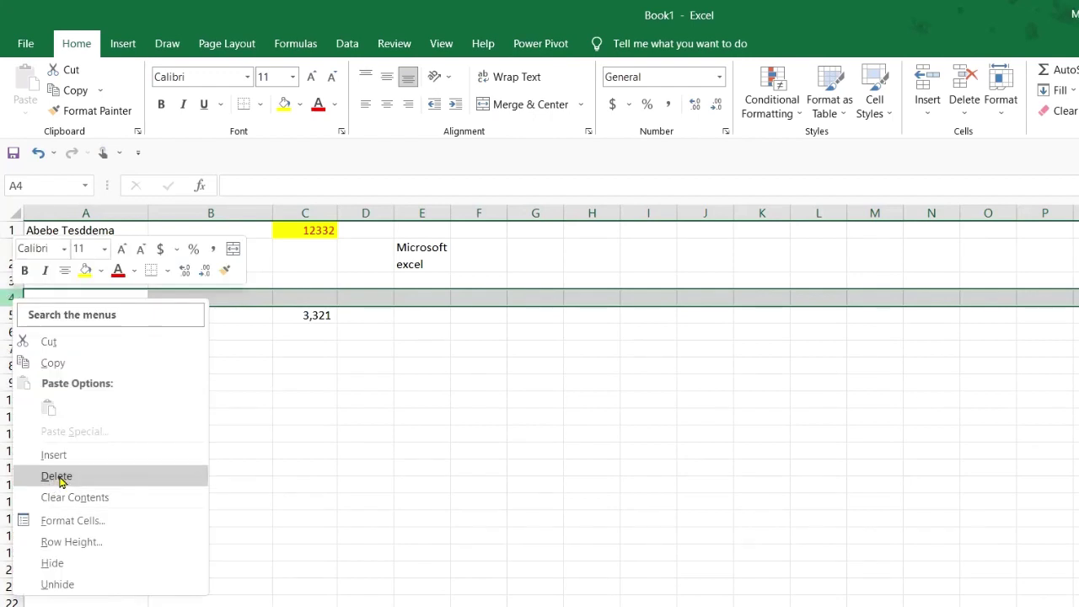
left_click(90, 480)
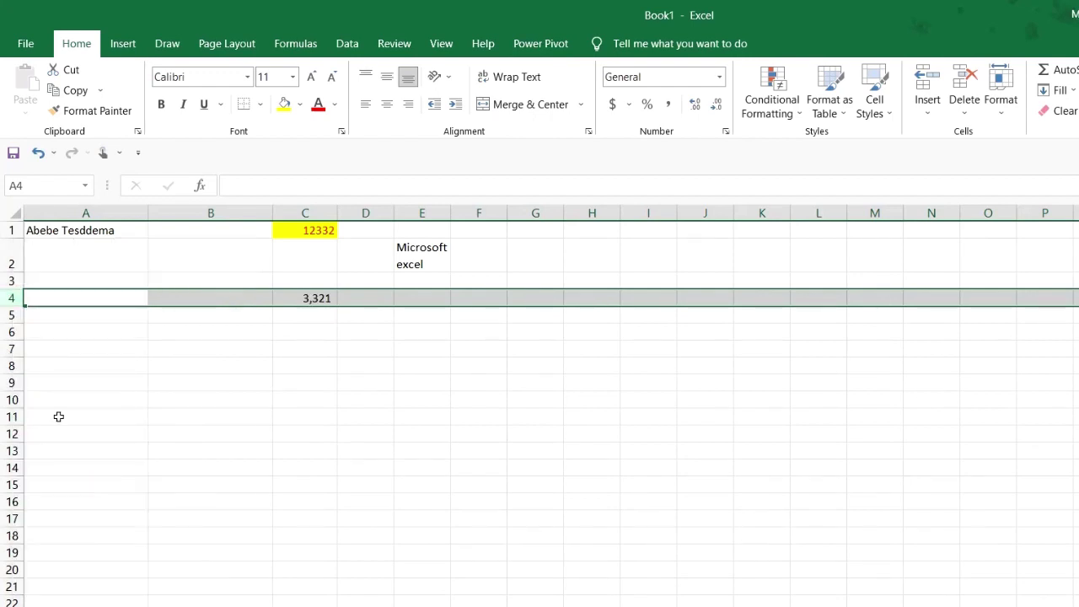
Step: Clear the 3,321 value from row 4, leaving it blank
right_click(12, 299)
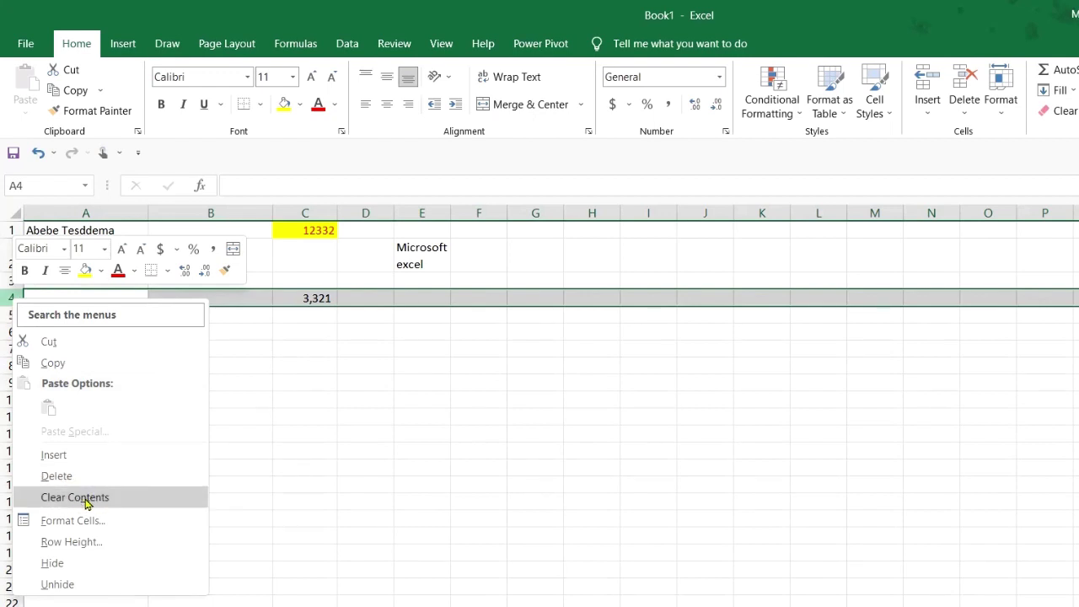
key("Escape")
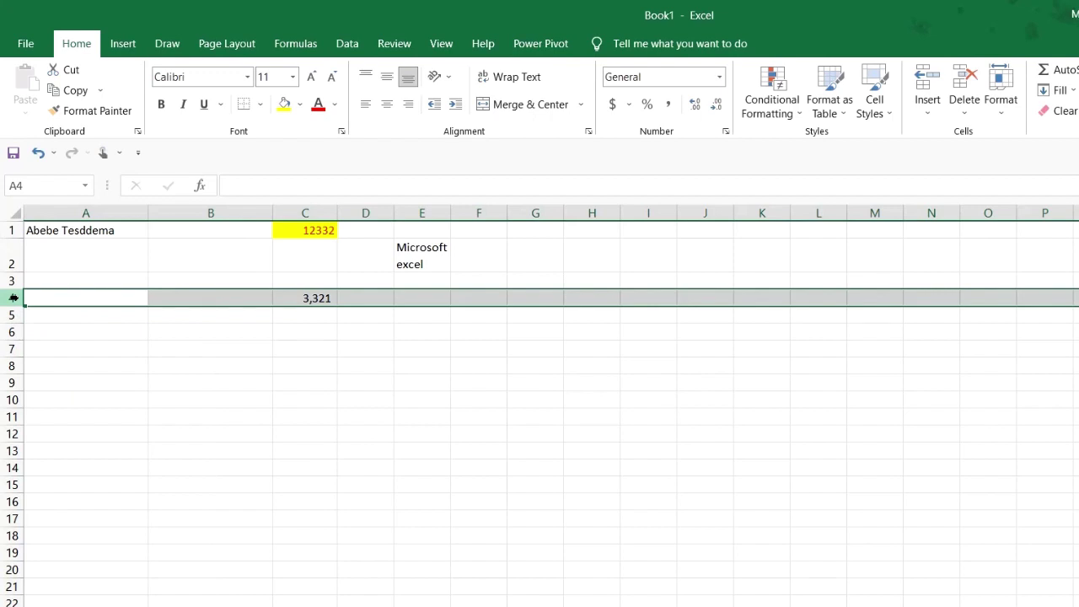
key("Delete")
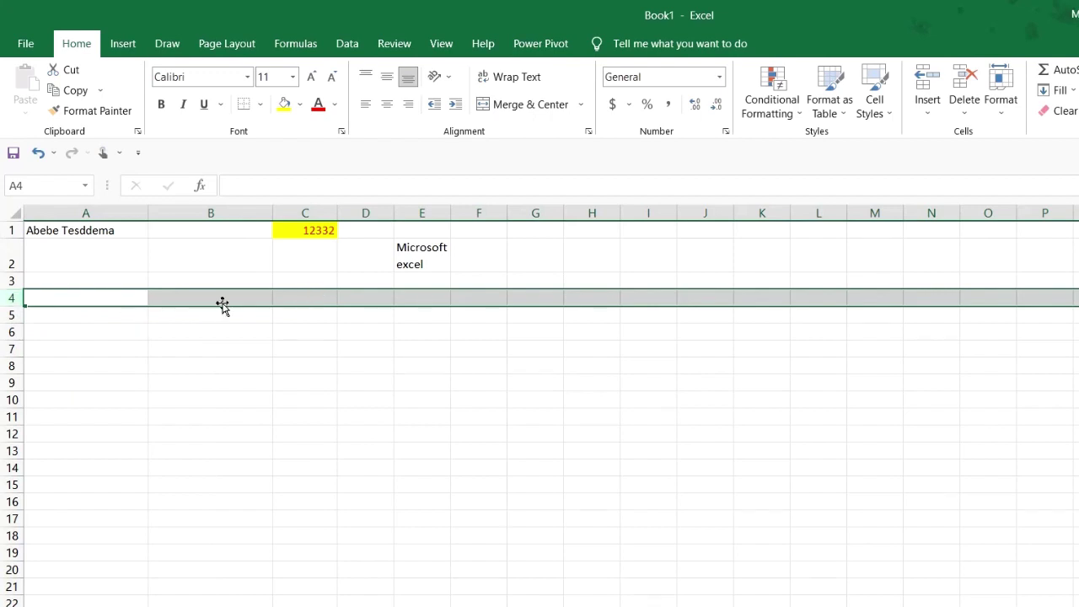
Step: Sort the whole table A to Z by Local name, expanding the selection, so Abayi rows lead
left_click(367, 329)
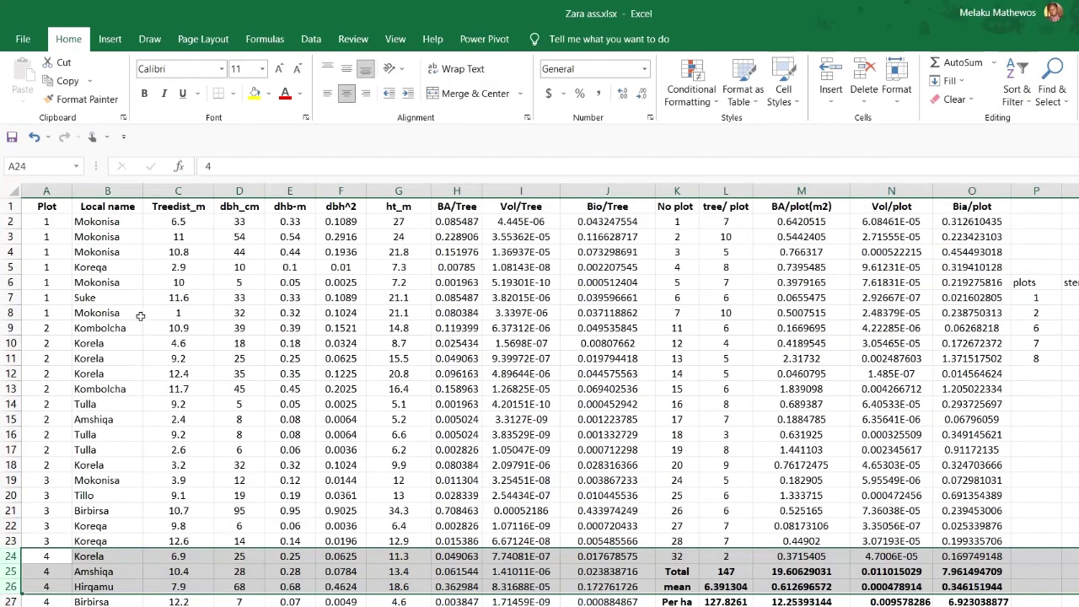
left_click(107, 191)
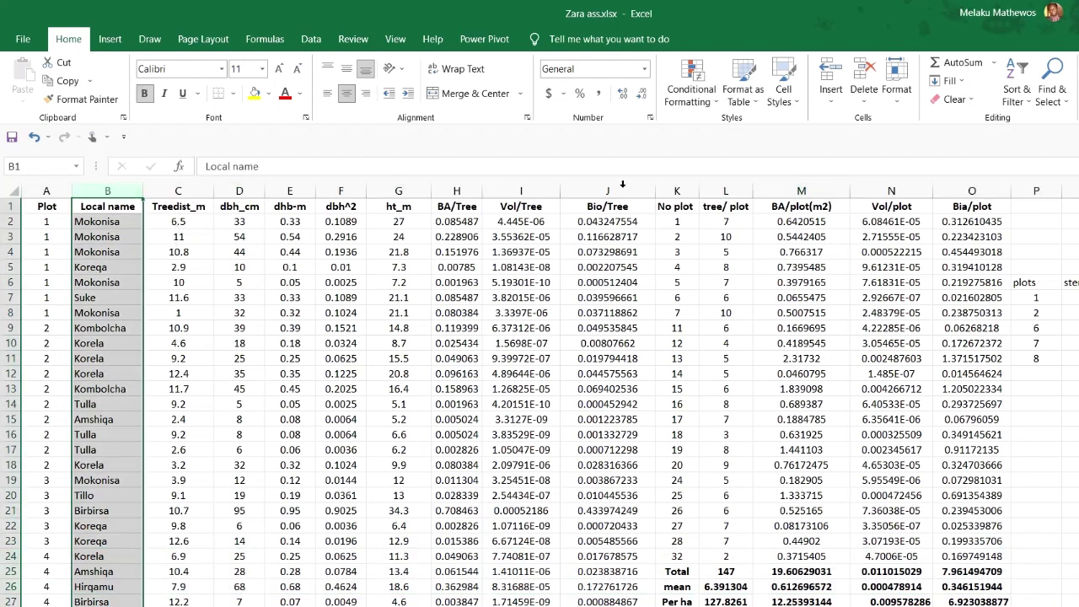
left_click(1019, 94)
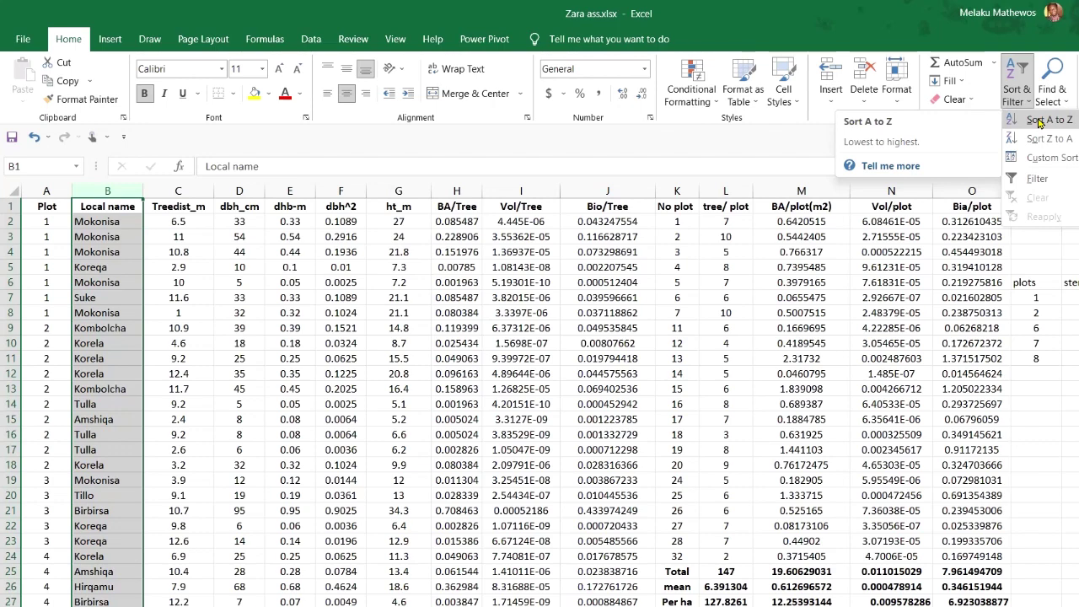
left_click(1039, 122)
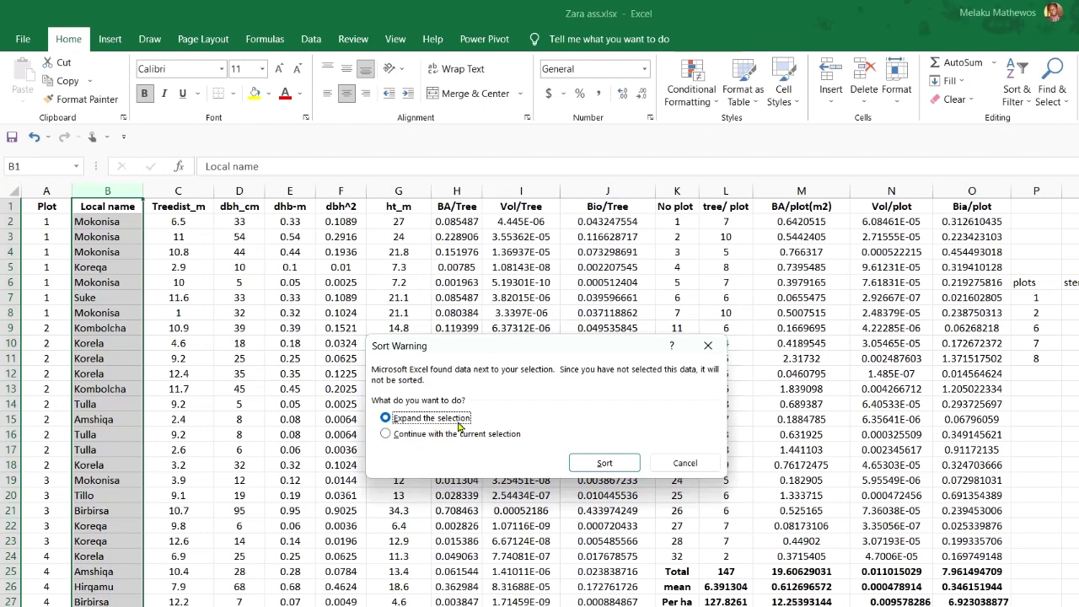
left_click(593, 466)
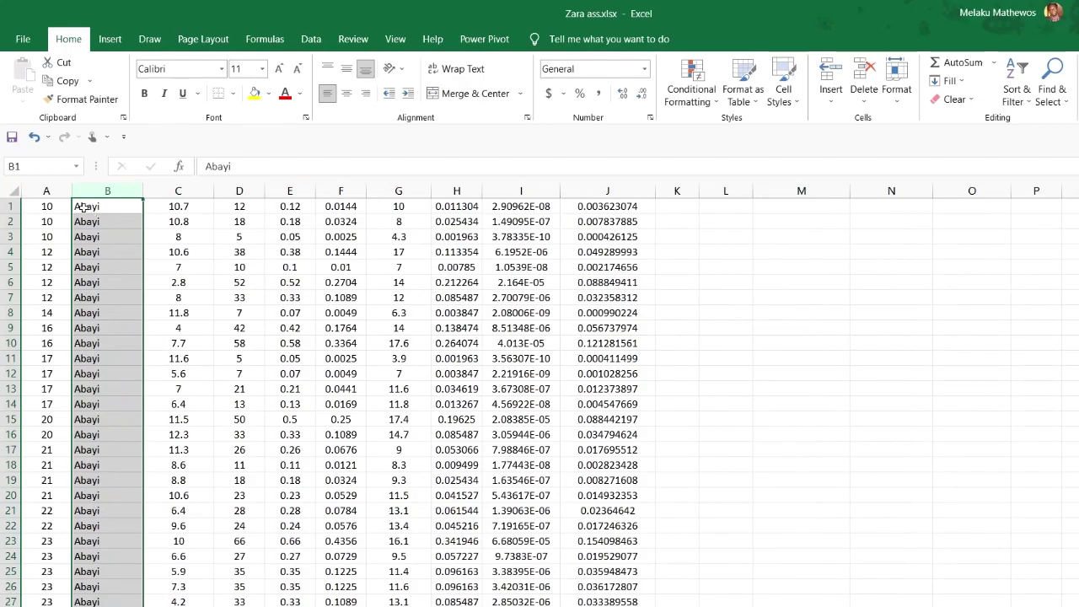
scroll(87, 382, "down", 9)
scroll(82, 455, "down", 4)
scroll(81, 455, "down", 1)
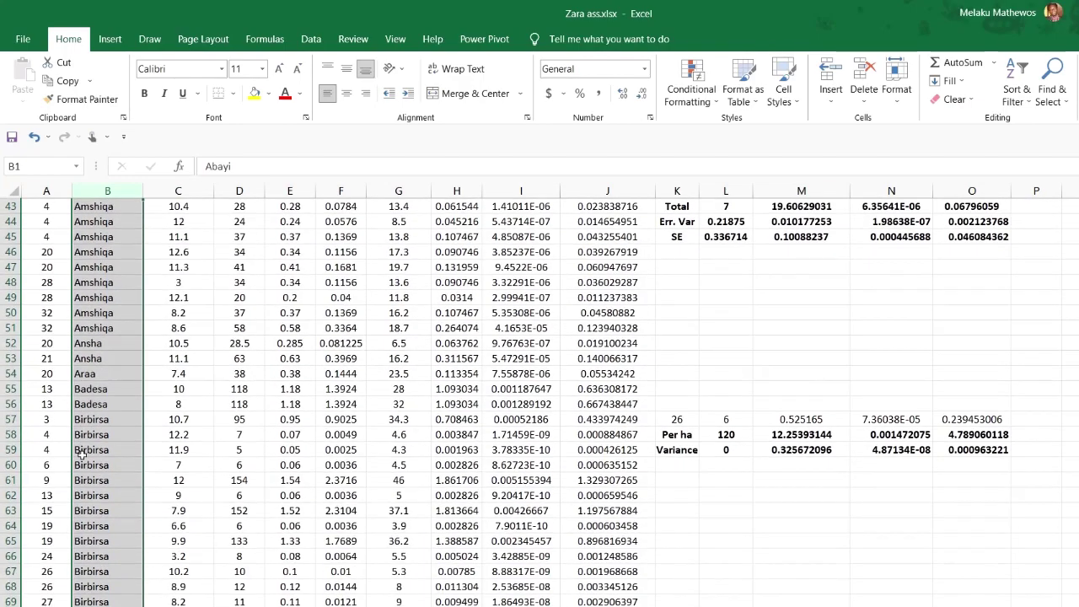
scroll(82, 455, "down", 2)
scroll(82, 455, "down", 3)
scroll(82, 455, "down", 1)
scroll(188, 312, "up", 20)
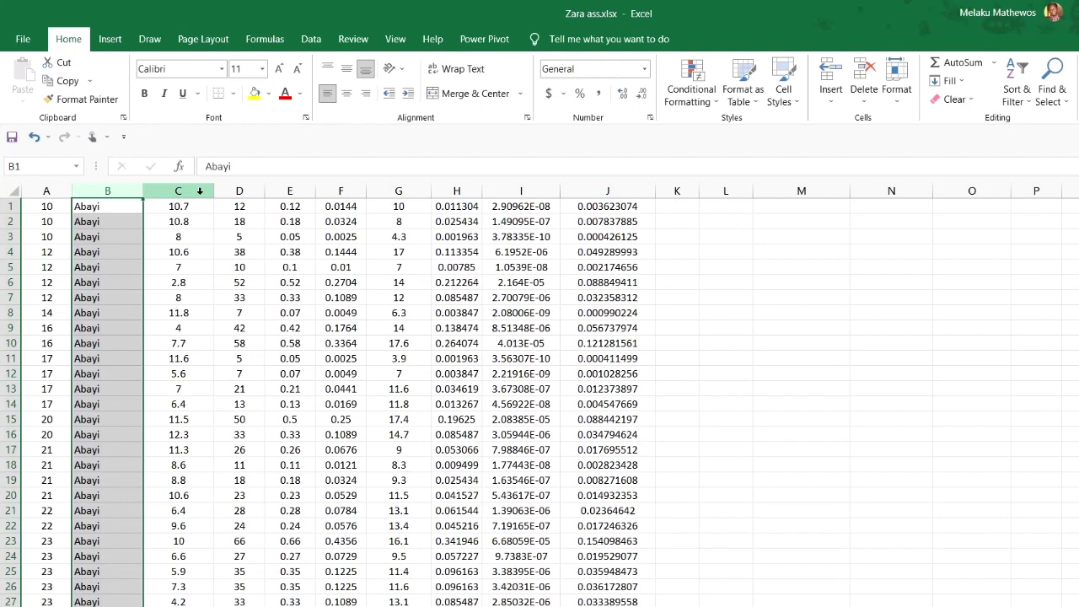
Step: Sort the whole table by Treedist_m largest to smallest, starting at 12.6, then show the Insert tab
left_click(199, 191)
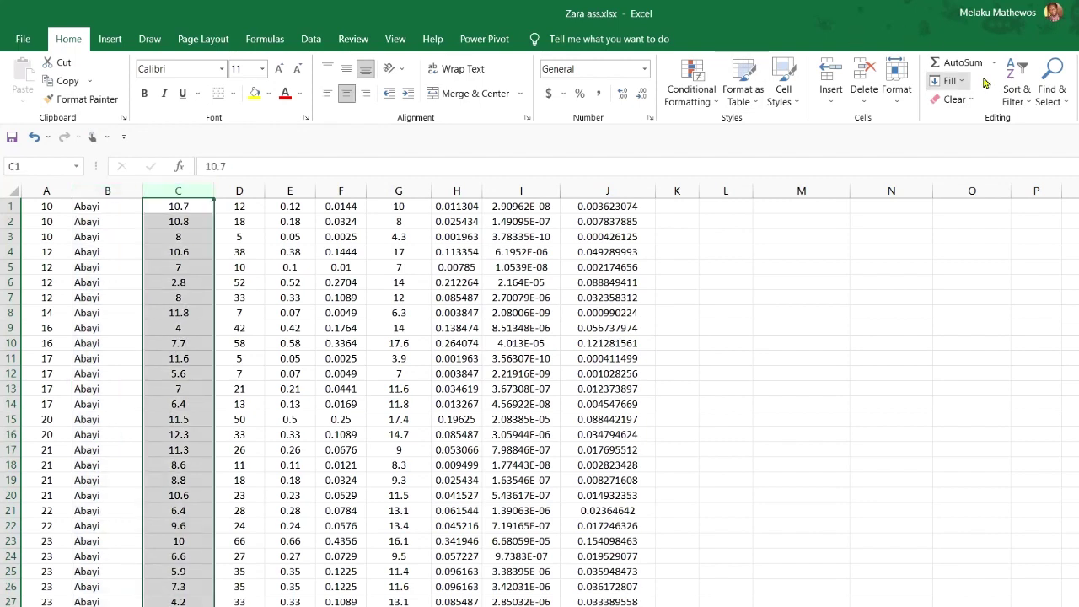
left_click(1017, 90)
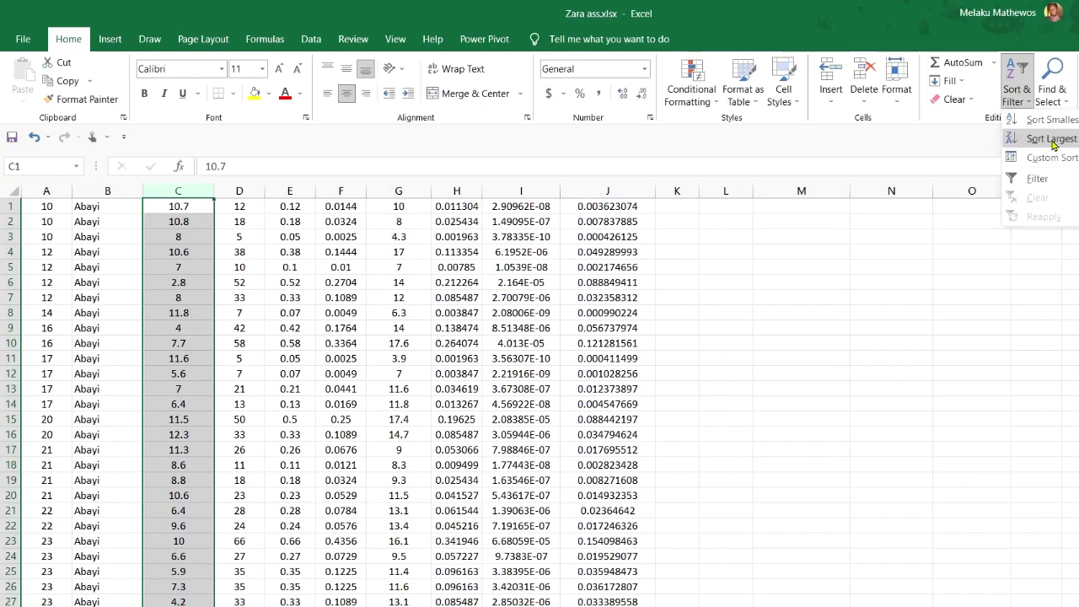
left_click(1050, 140)
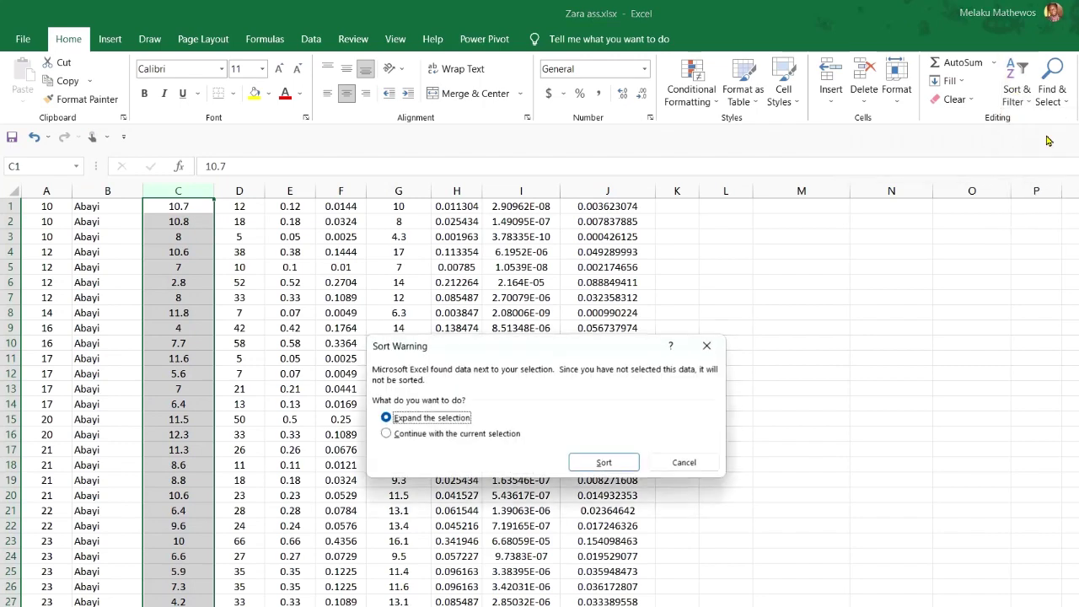
left_click(604, 460)
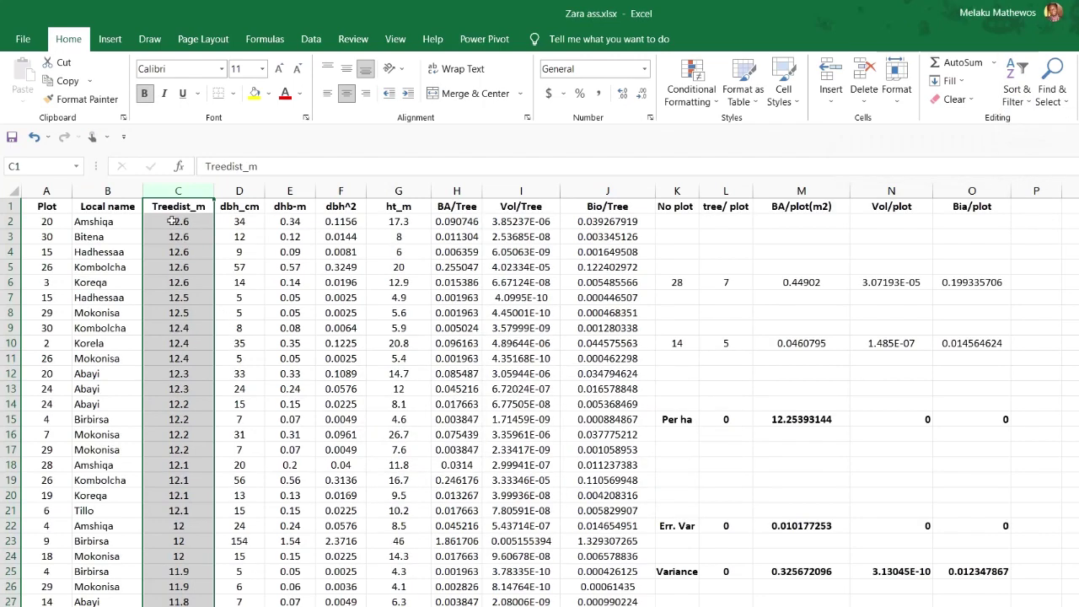
scroll(173, 253, "down", 8)
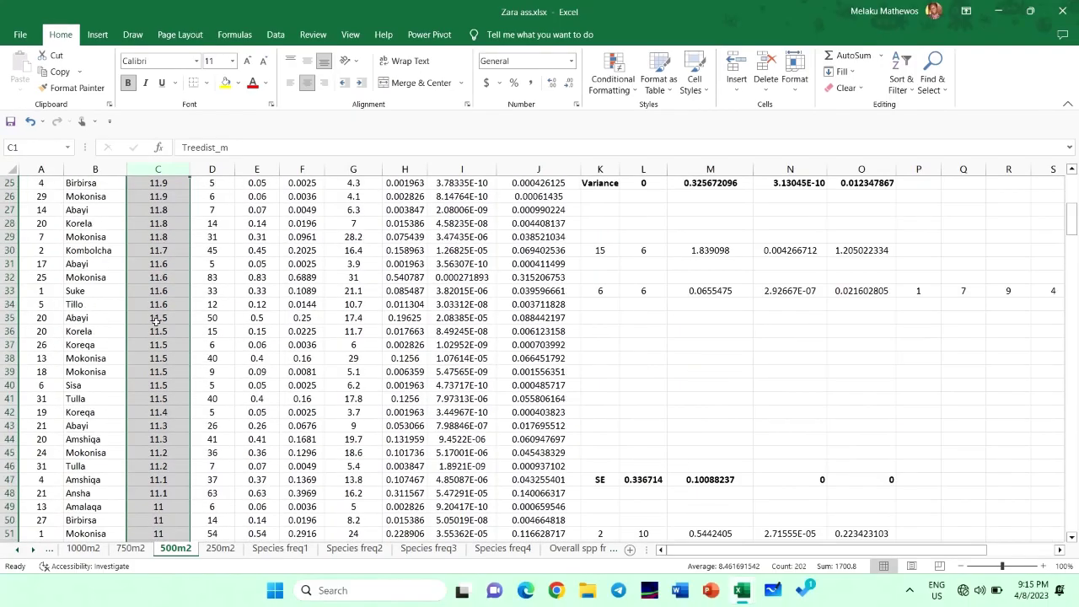
scroll(157, 320, "down", 8)
scroll(156, 321, "down", 2)
scroll(157, 320, "up", 7)
scroll(163, 313, "up", 11)
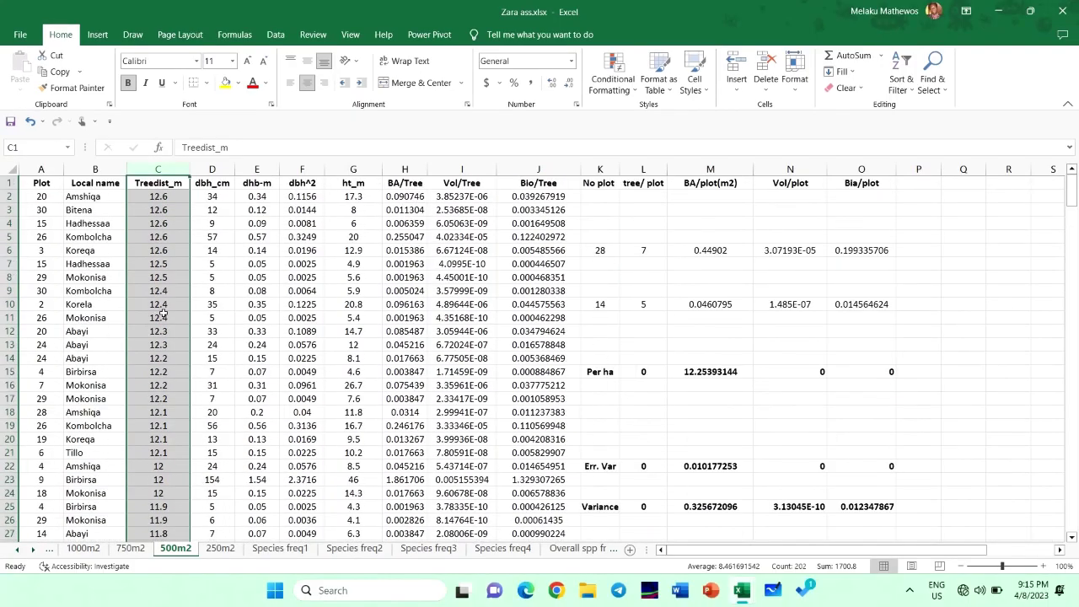
left_click(98, 34)
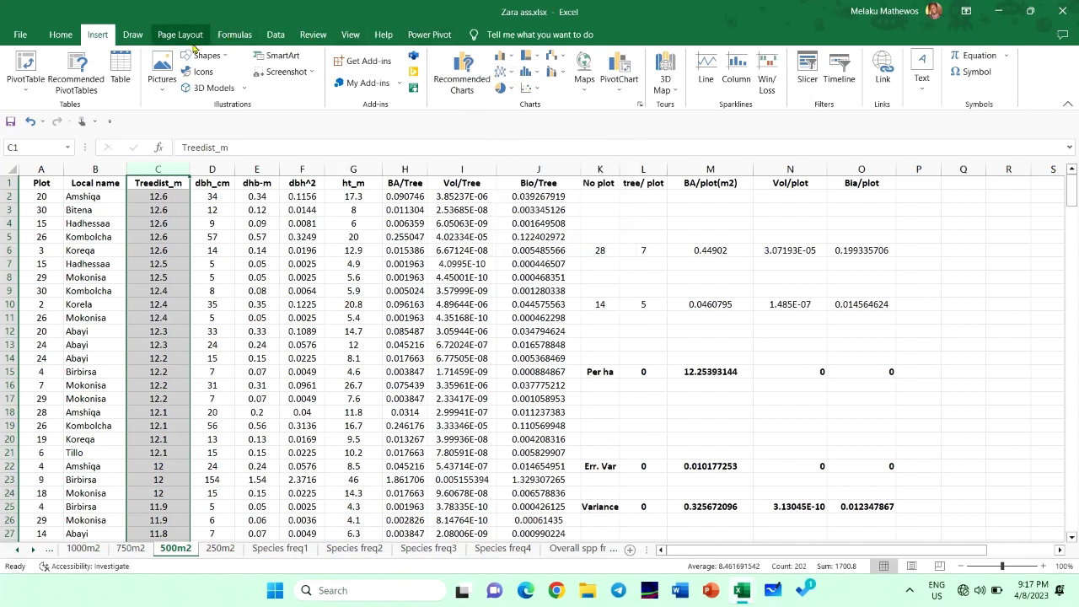
Step: Inspect the Orientation and Size choices on Page Layout unchanged, then view the Formulas and Data tabs
left_click(178, 34)
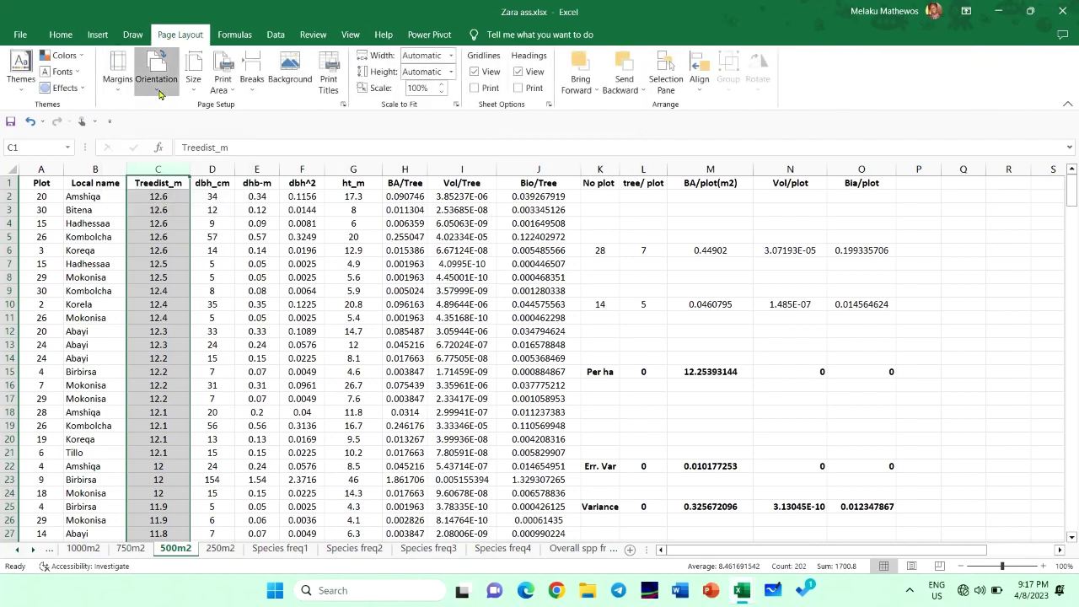
left_click(157, 78)
left_click(187, 115)
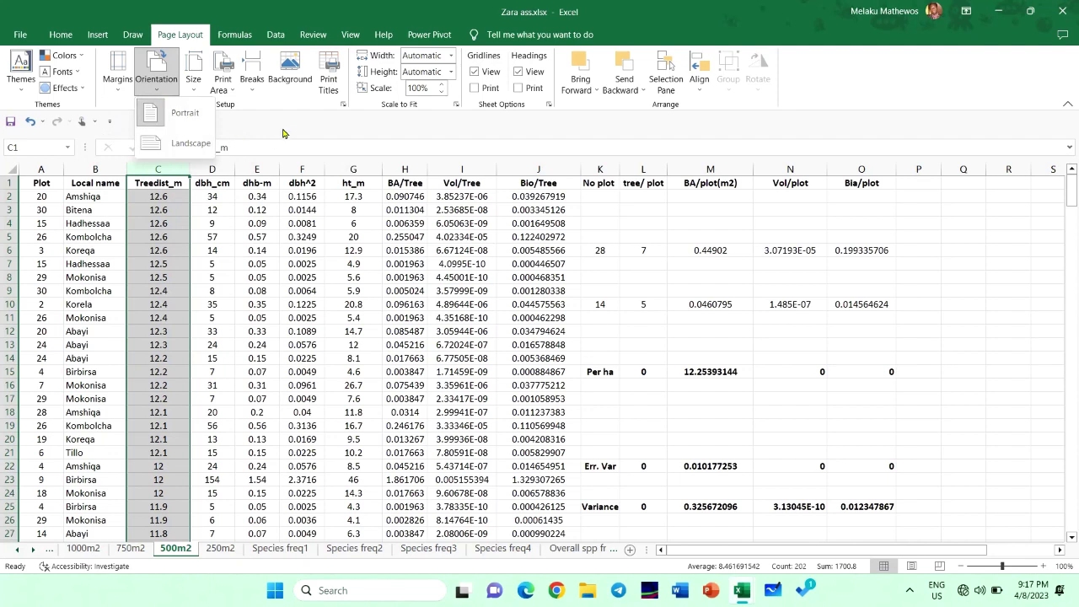
left_click(191, 92)
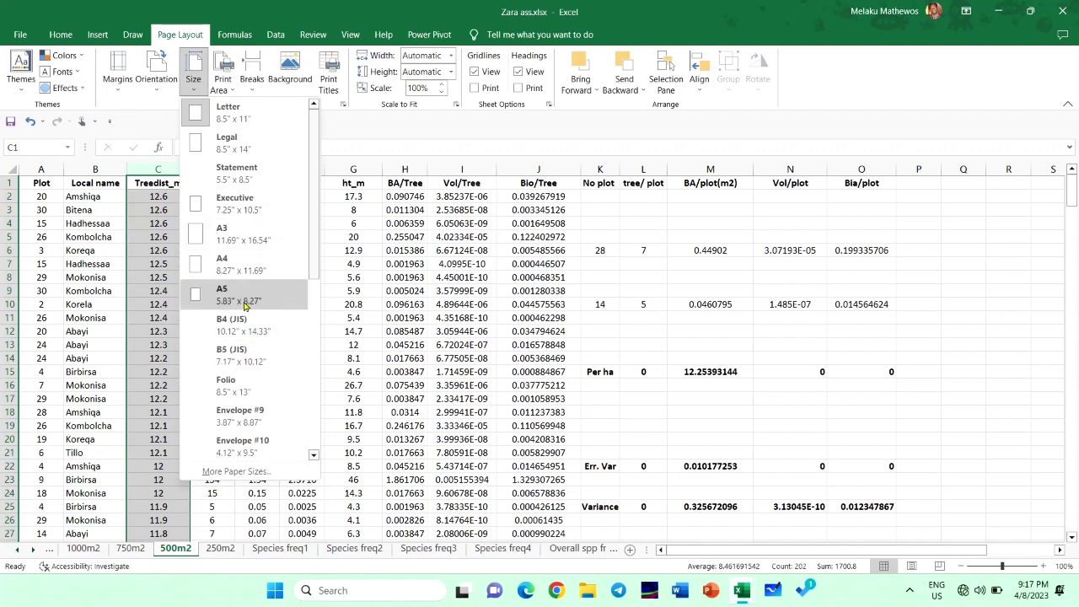
left_click(193, 76)
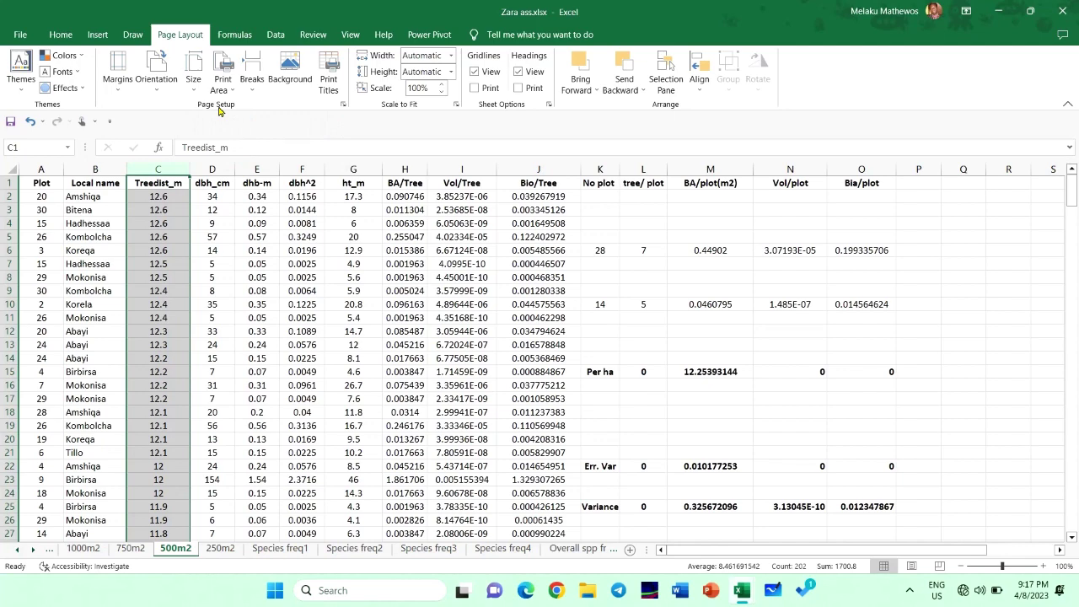
left_click(235, 35)
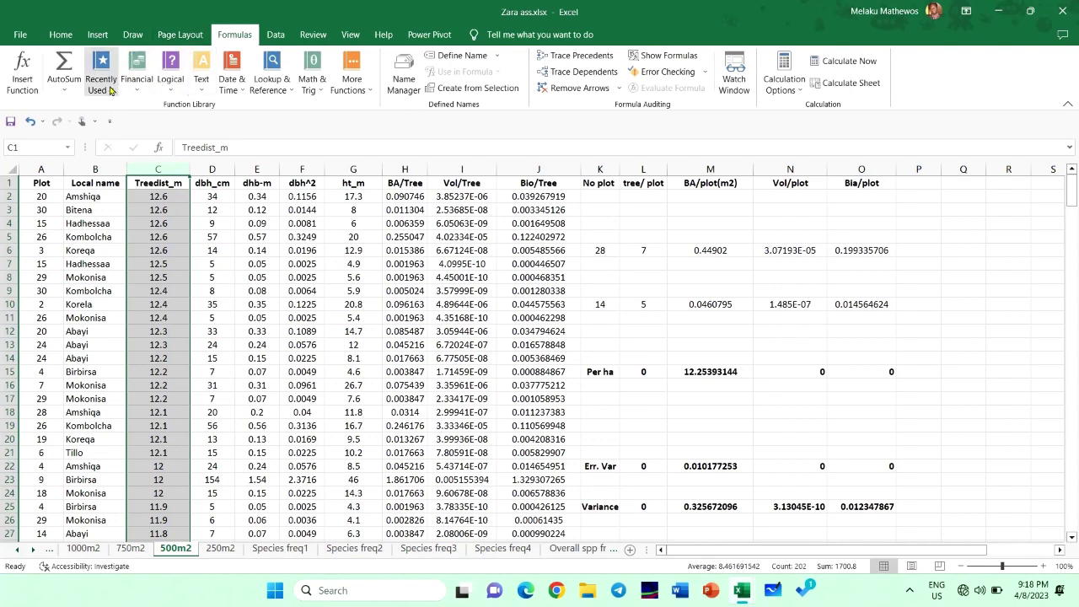
left_click(278, 35)
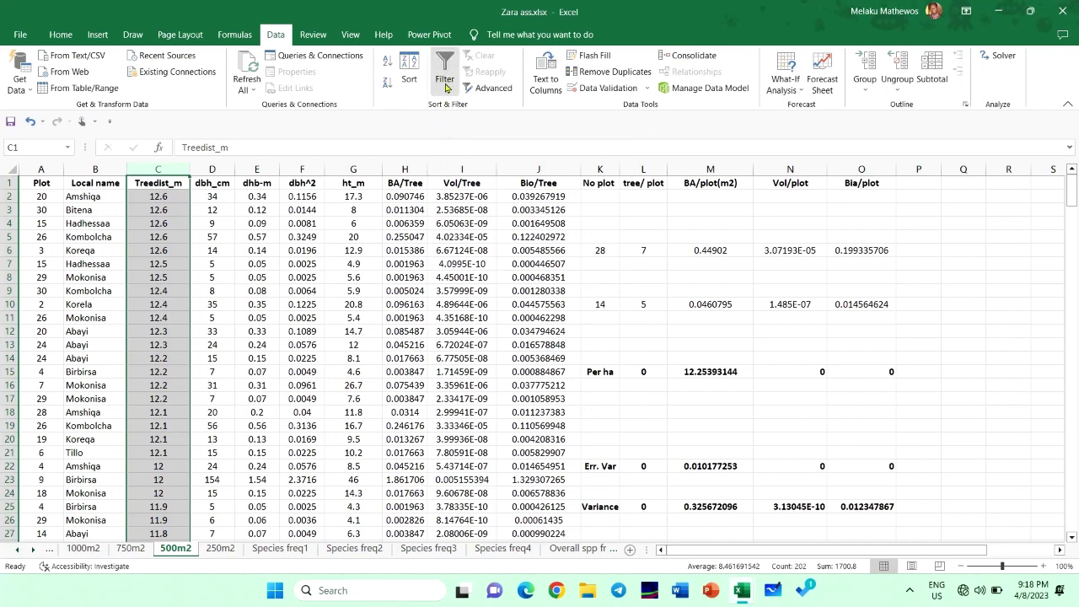
Step: Turn on AutoFilter and filter Treedist_m to show only the four 9.2 records
left_click(444, 67)
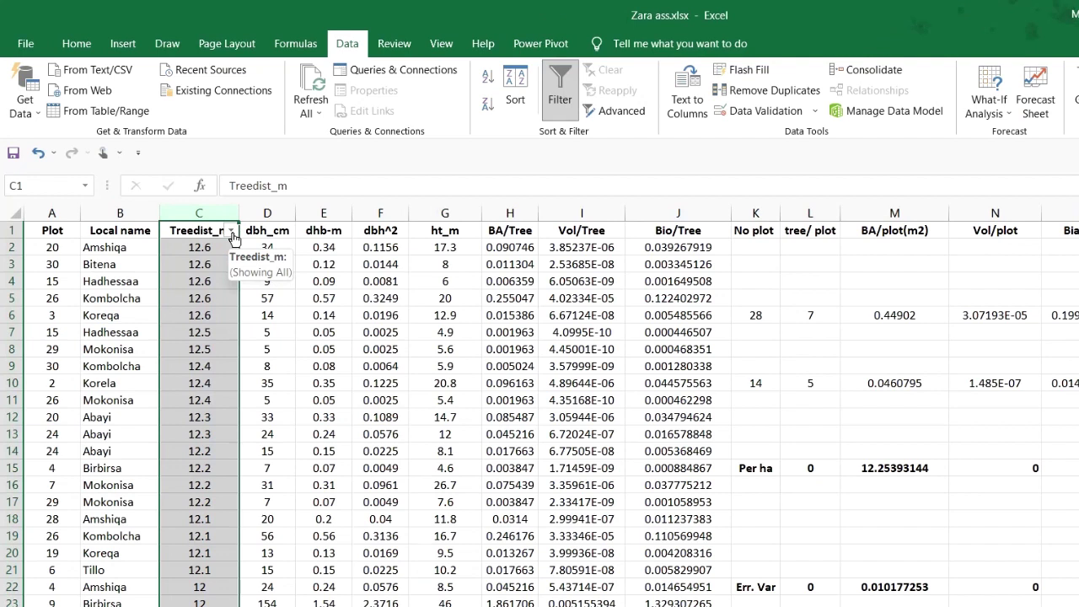
left_click(233, 237)
scroll(109, 493, "down", 3)
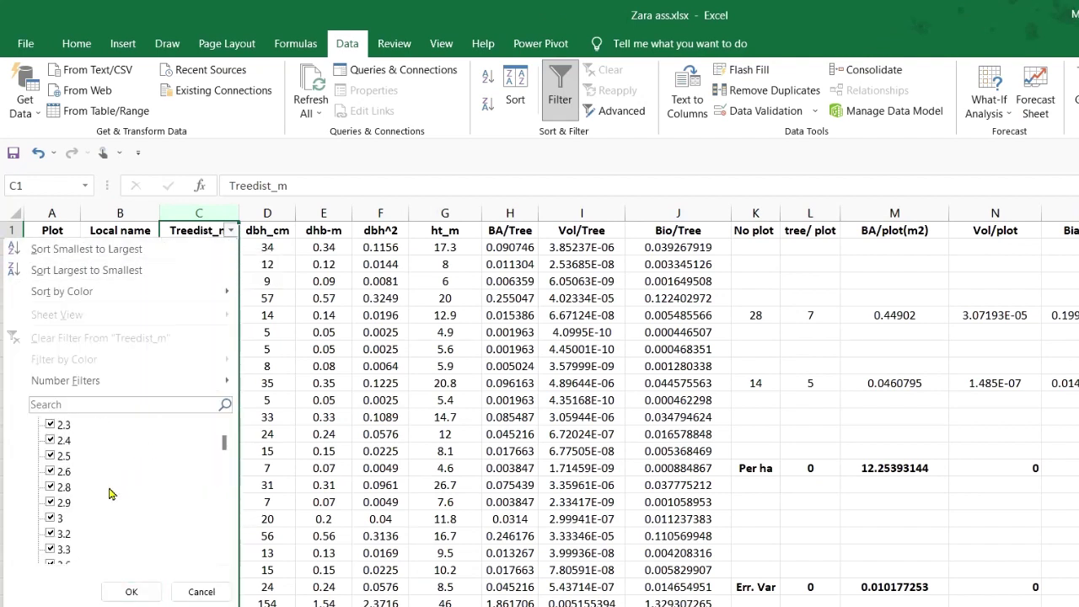
scroll(56, 451, "up", 3)
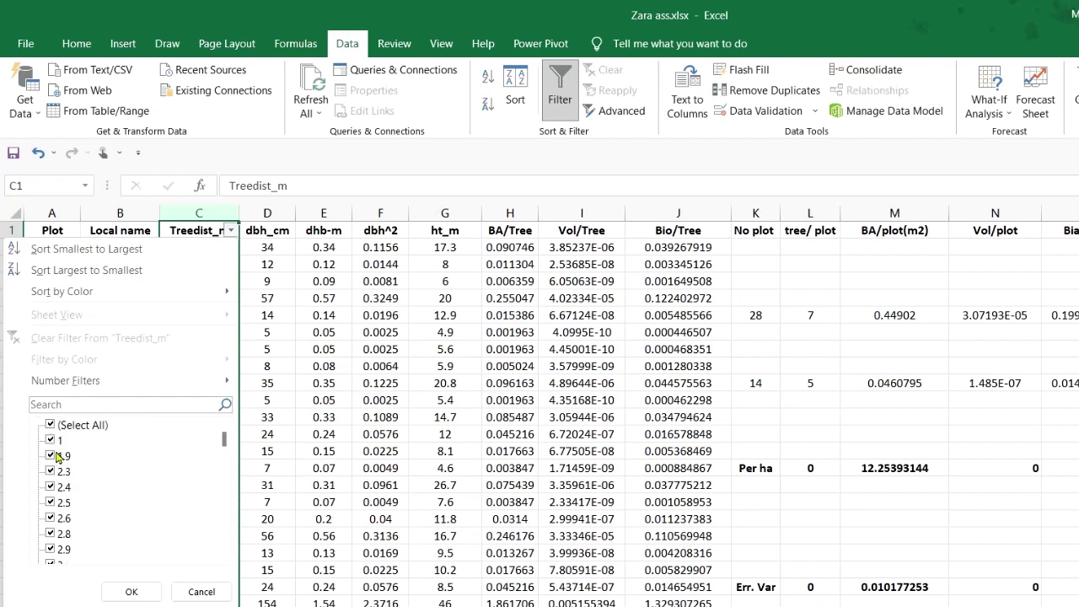
scroll(97, 476, "down", 2)
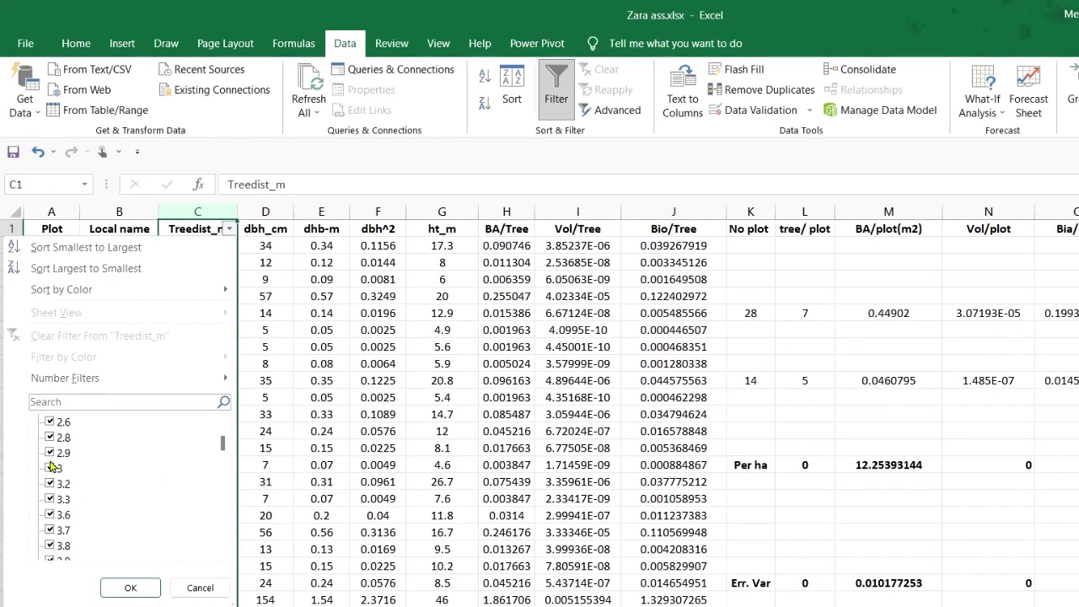
scroll(50, 466, "up", 3)
left_click(49, 423)
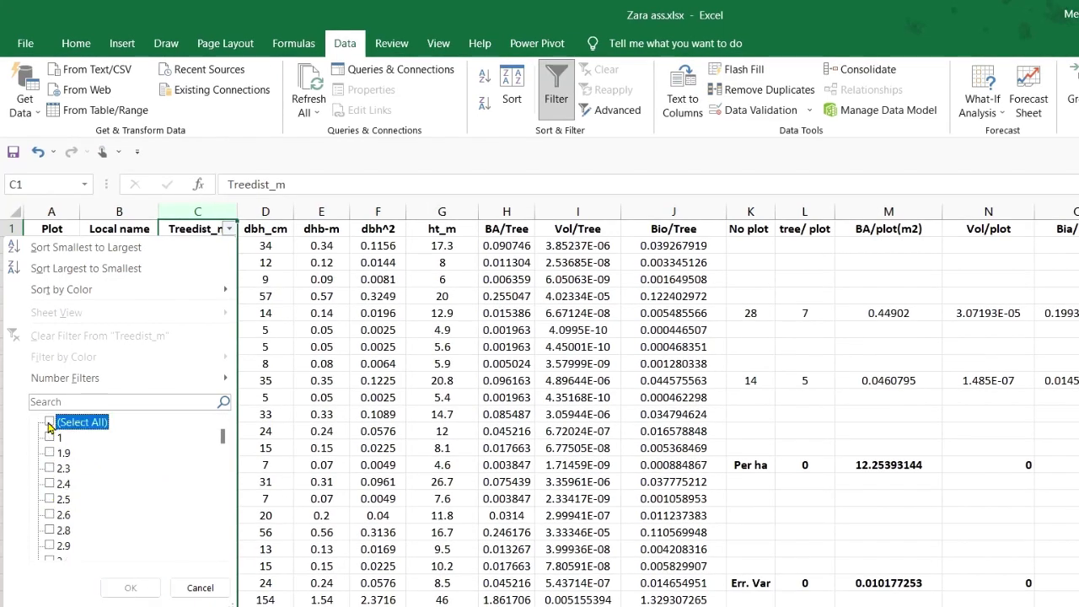
scroll(57, 495, "down", 5)
scroll(56, 496, "down", 3)
scroll(56, 498, "down", 4)
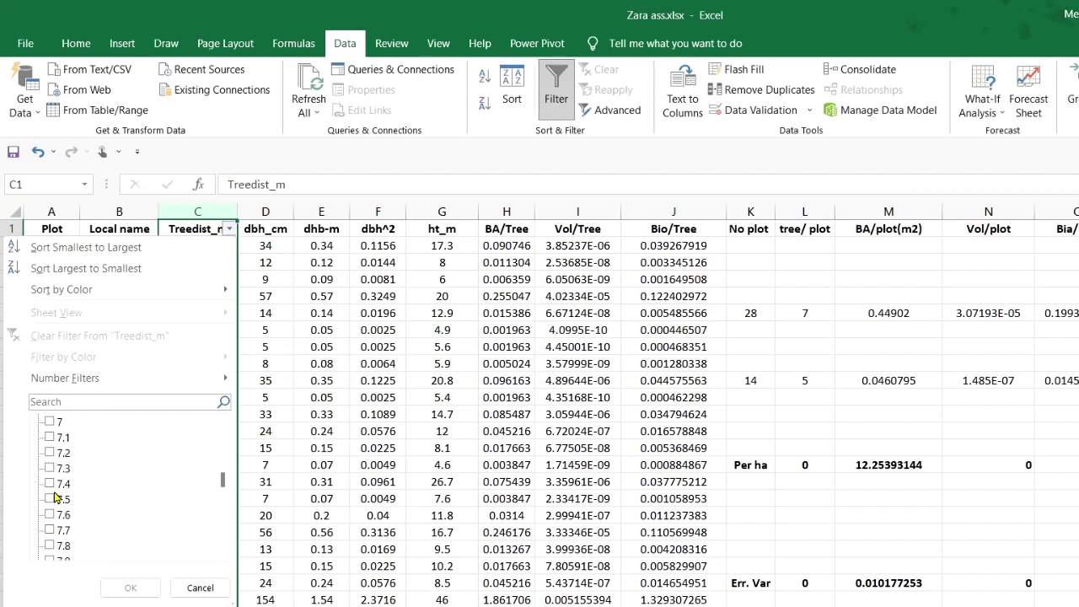
scroll(57, 497, "down", 6)
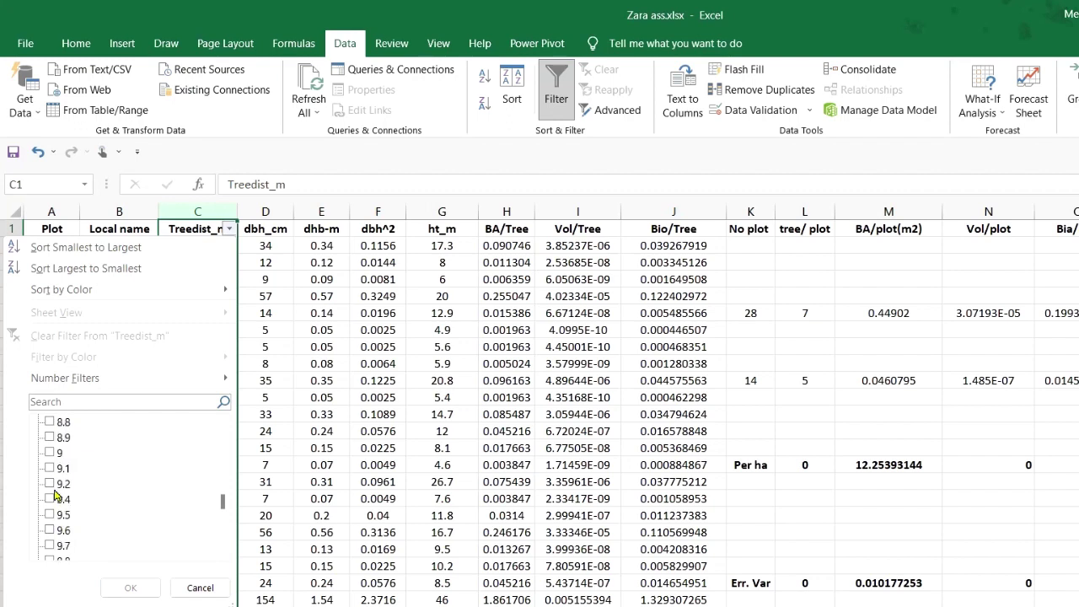
left_click(51, 485)
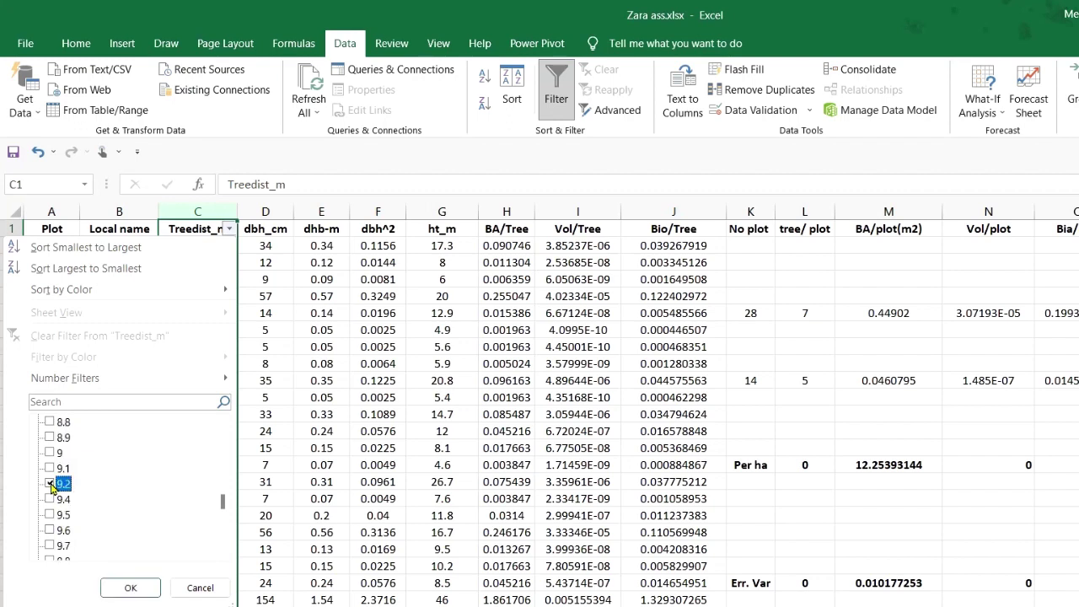
left_click(125, 586)
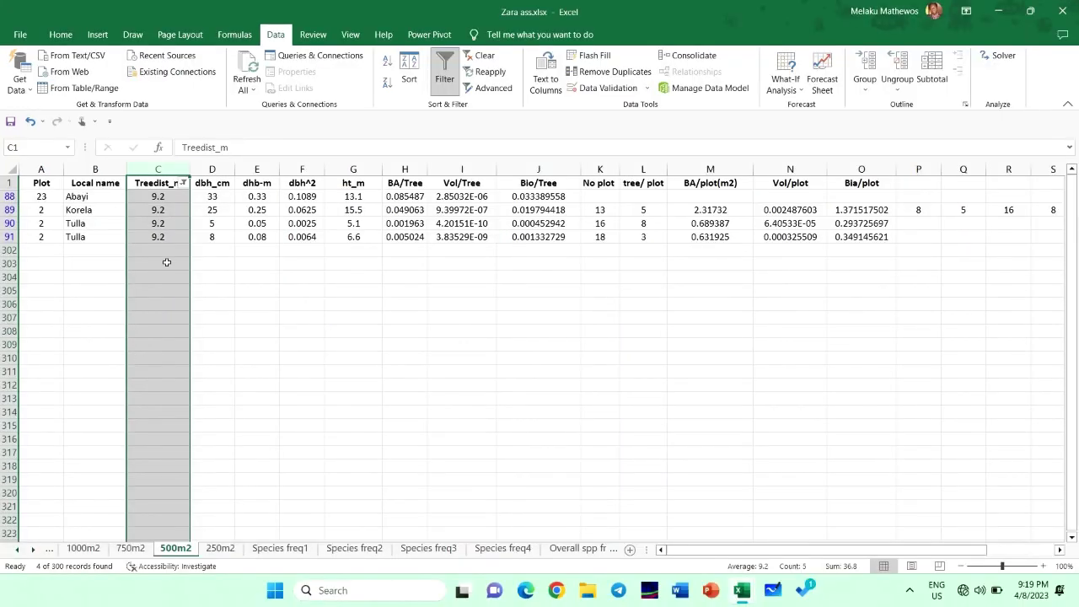
Step: Select the data columns A through N
left_click(160, 250)
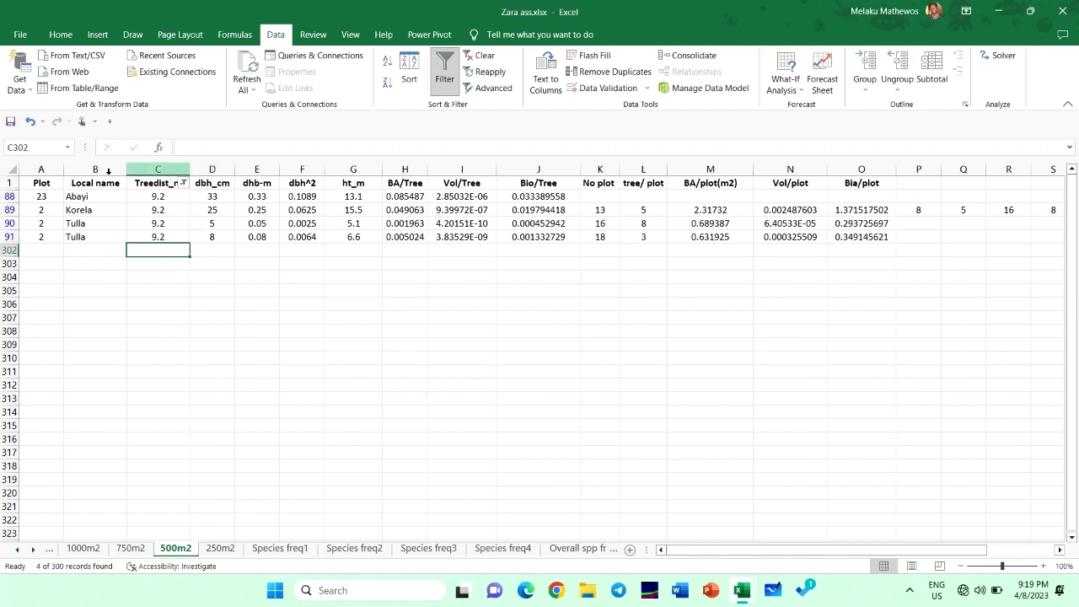
left_click(59, 173)
left_click_drag(59, 175, 768, 180)
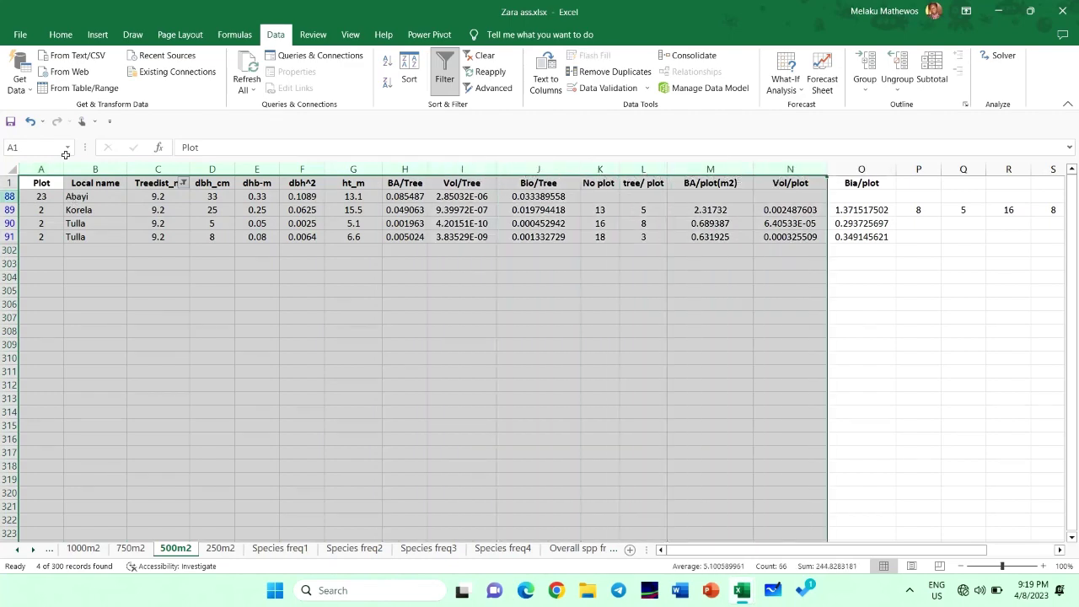
Step: Reset the filter, then filter Local name to show only the Birbirsa rows
left_click(438, 72)
left_click(438, 71)
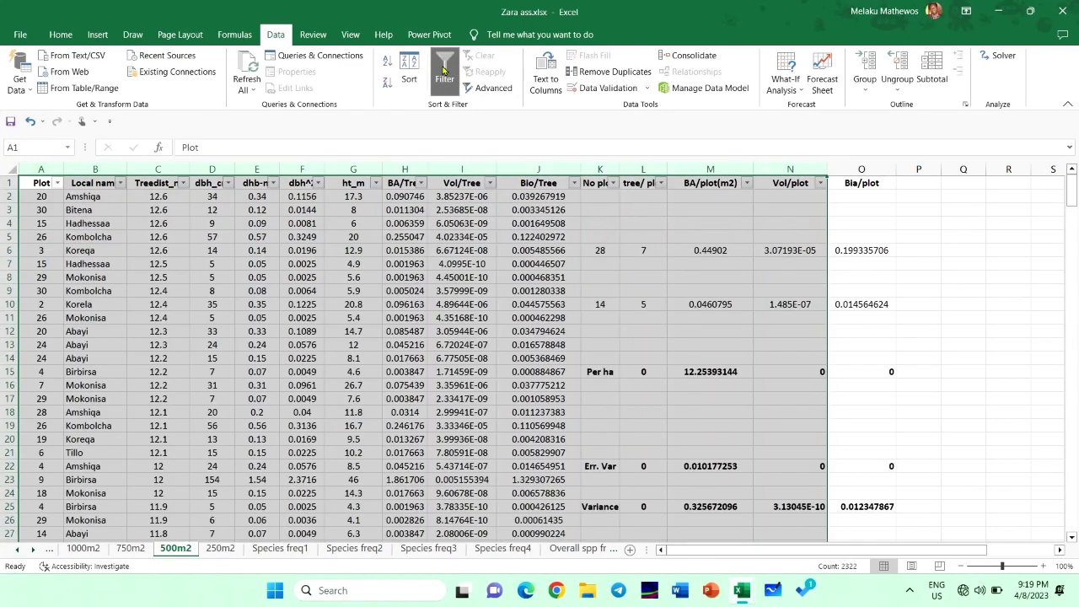
left_click(353, 290)
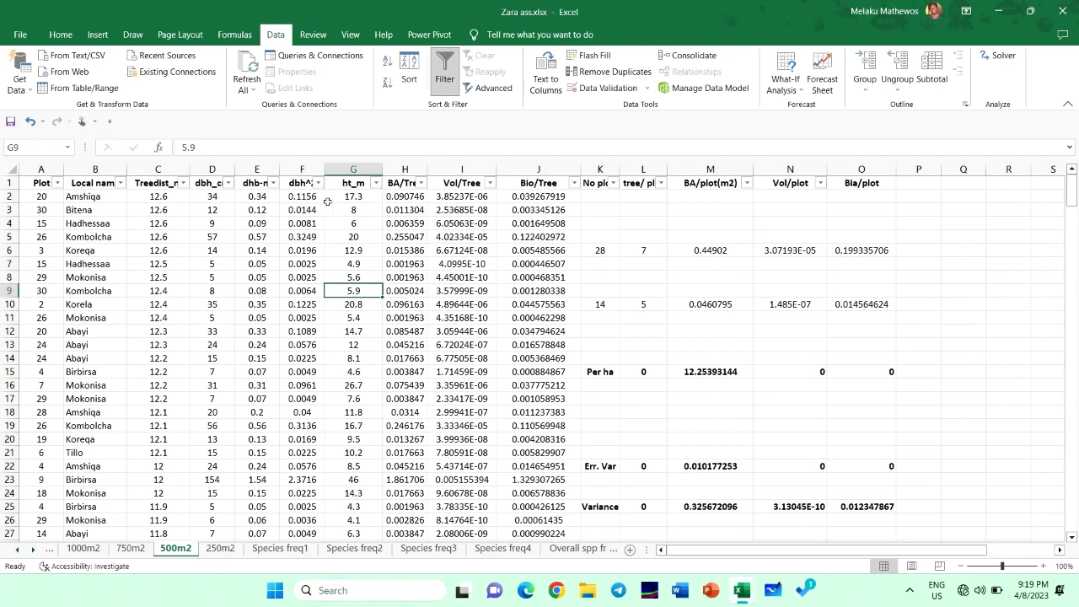
left_click(121, 183)
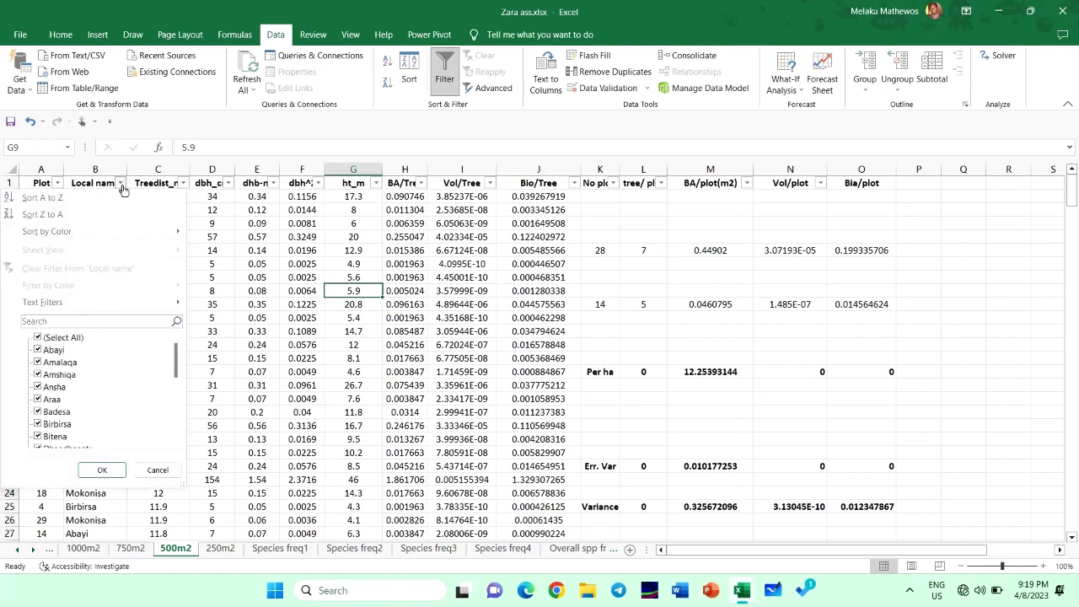
left_click(38, 337)
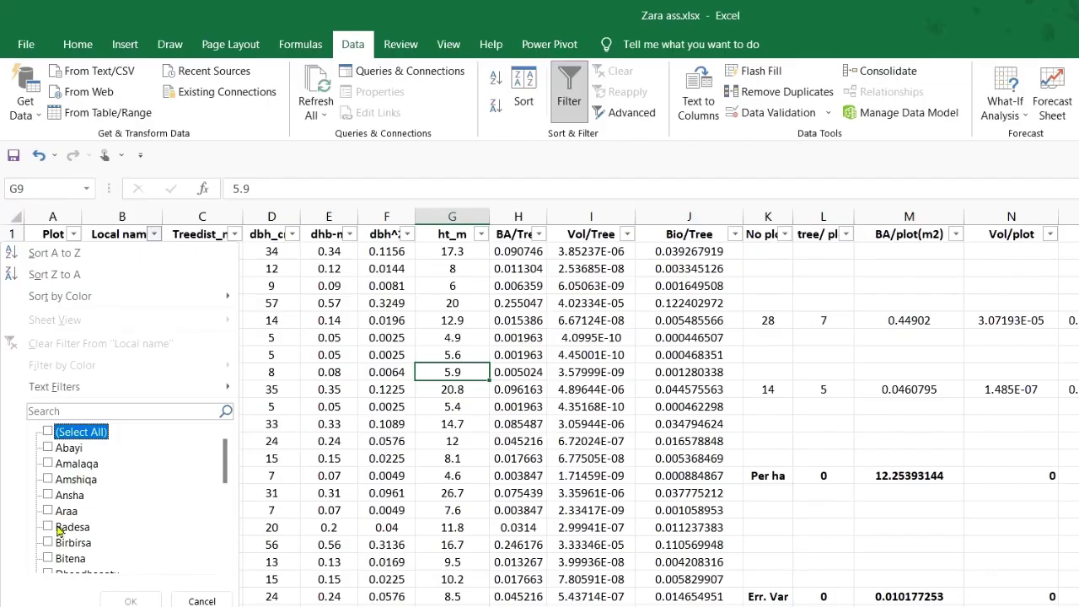
left_click(43, 423)
left_click(93, 469)
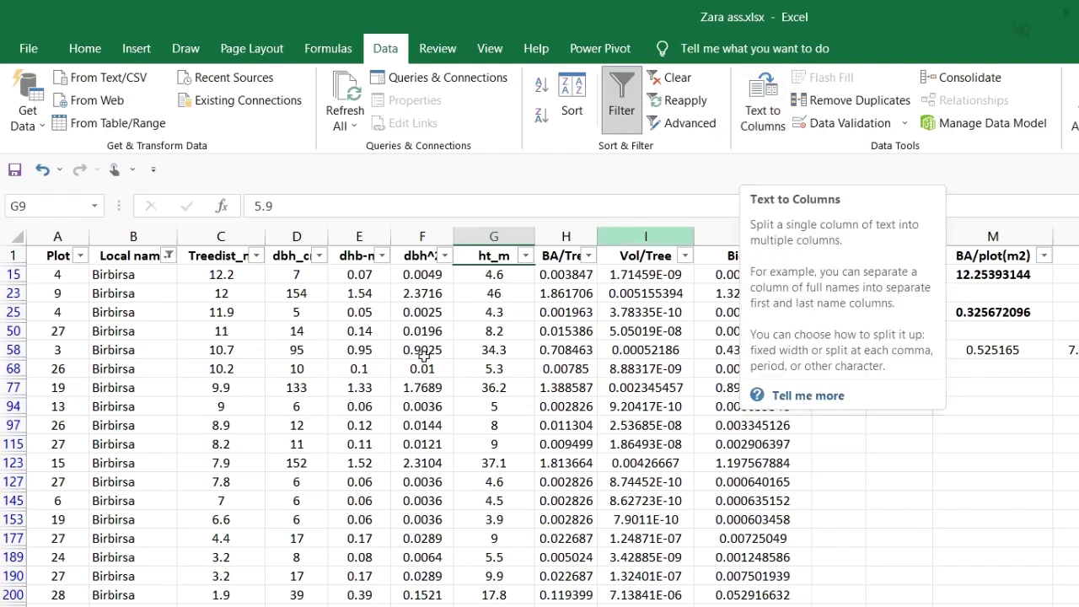
scroll(164, 365, "down", 2)
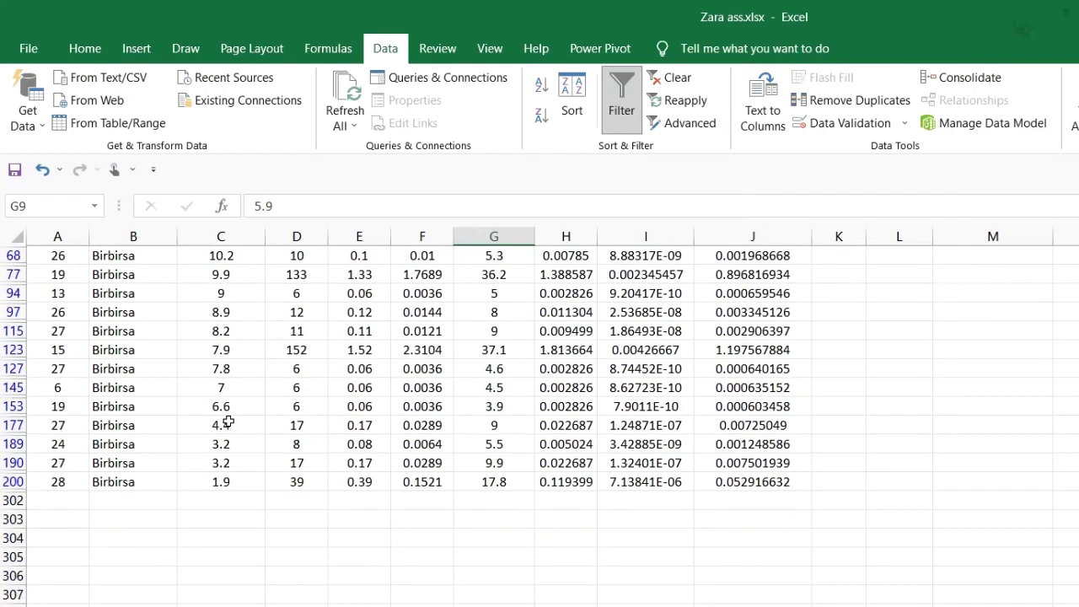
Step: Type four people's full names down column B starting at B303
left_click(130, 525)
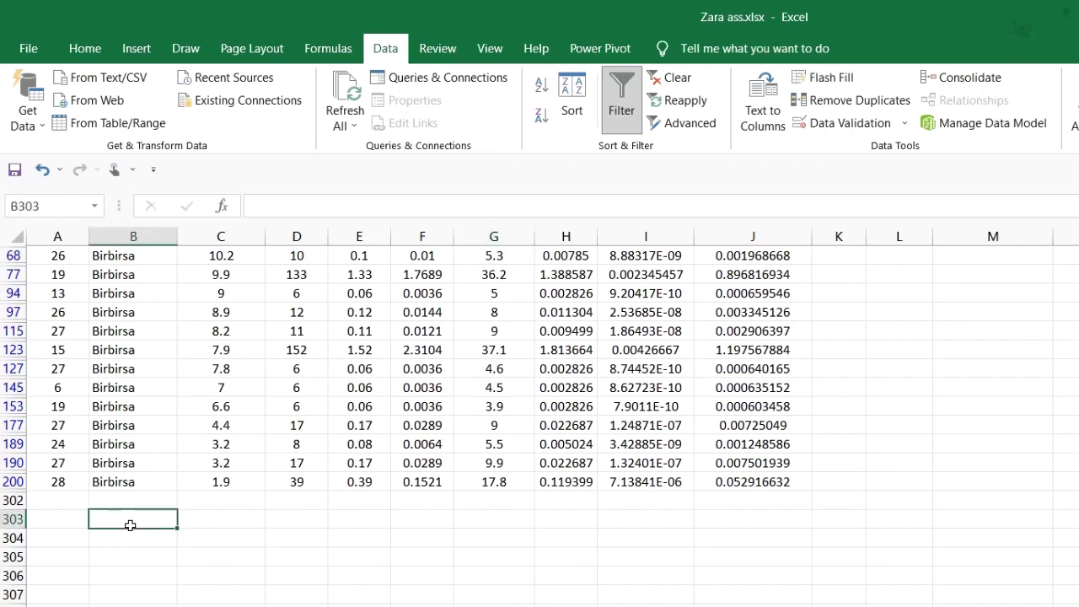
type("Abebe Ke")
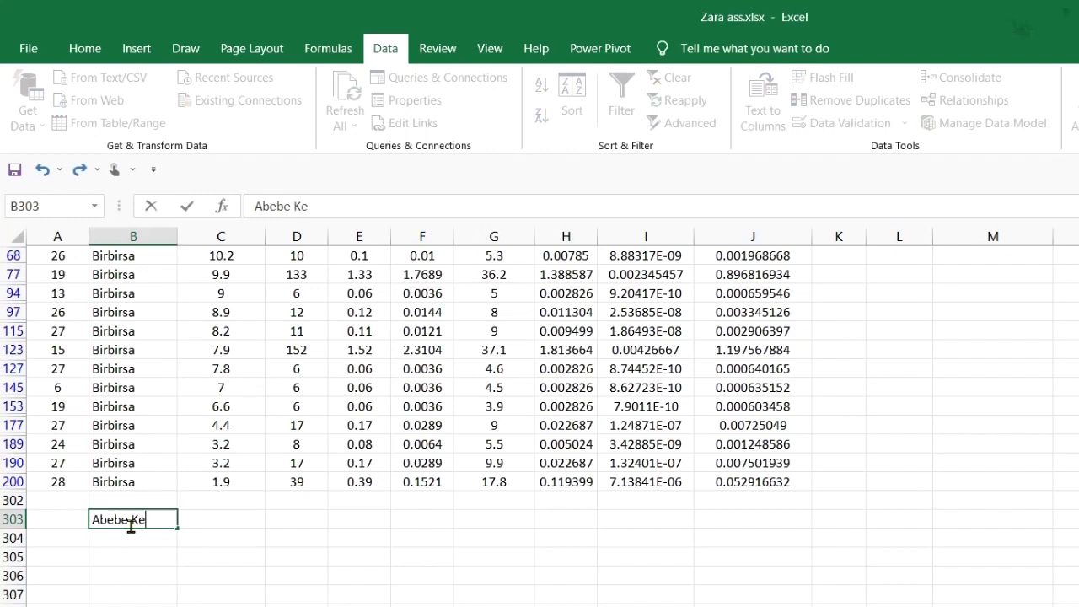
type("bede")
key("Return")
type("Tesema Ayele")
key("Return")
type("Fikre ")
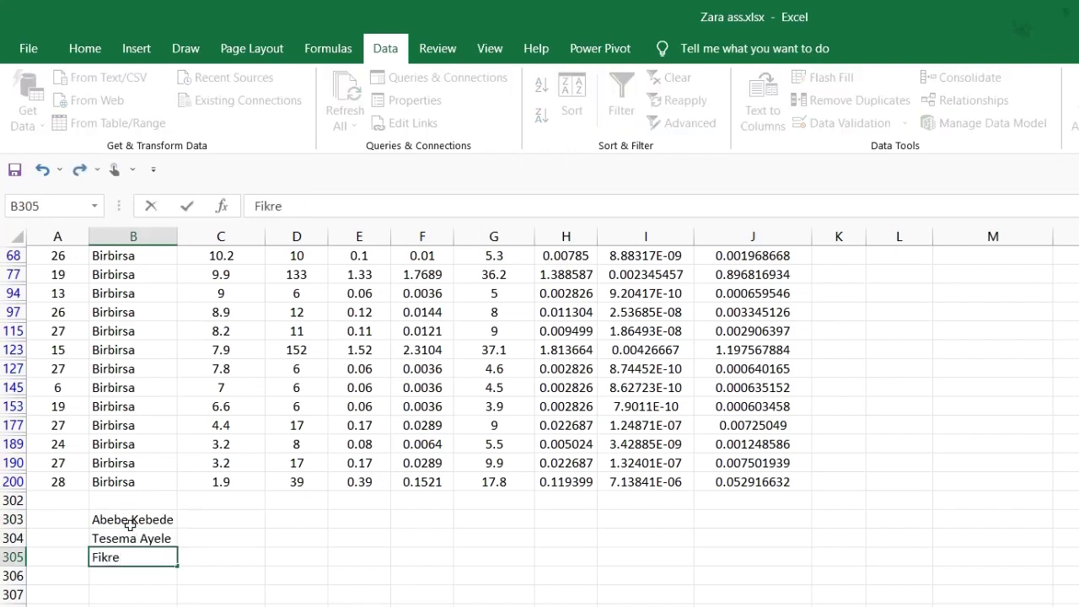
type("Tesfaye")
key("Return")
type("Taye Alem")
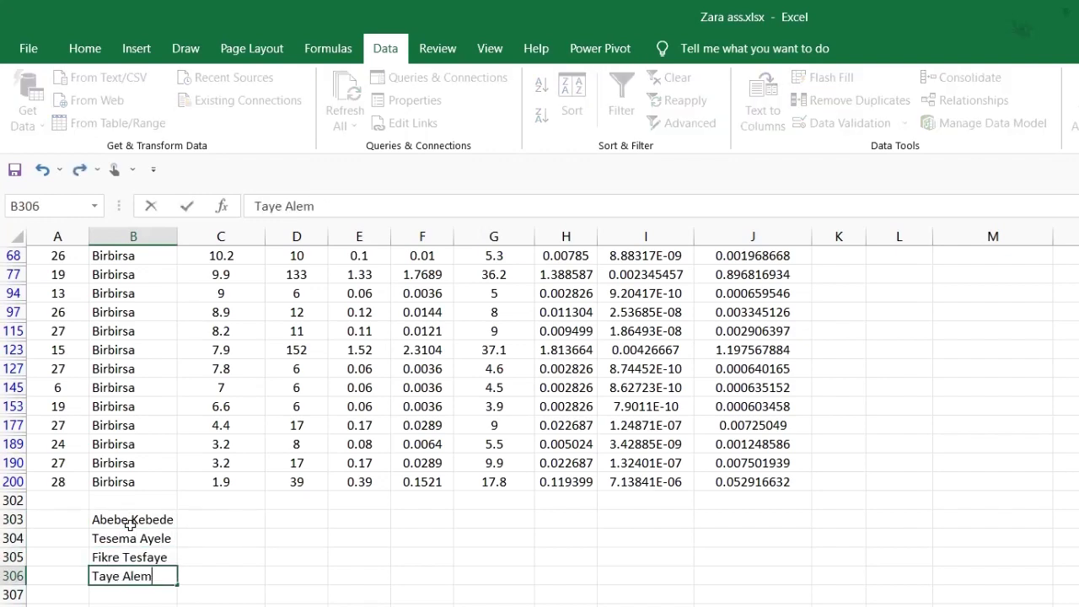
type("u")
Step: Check the entered names and select the range B303:B306
left_click(149, 537)
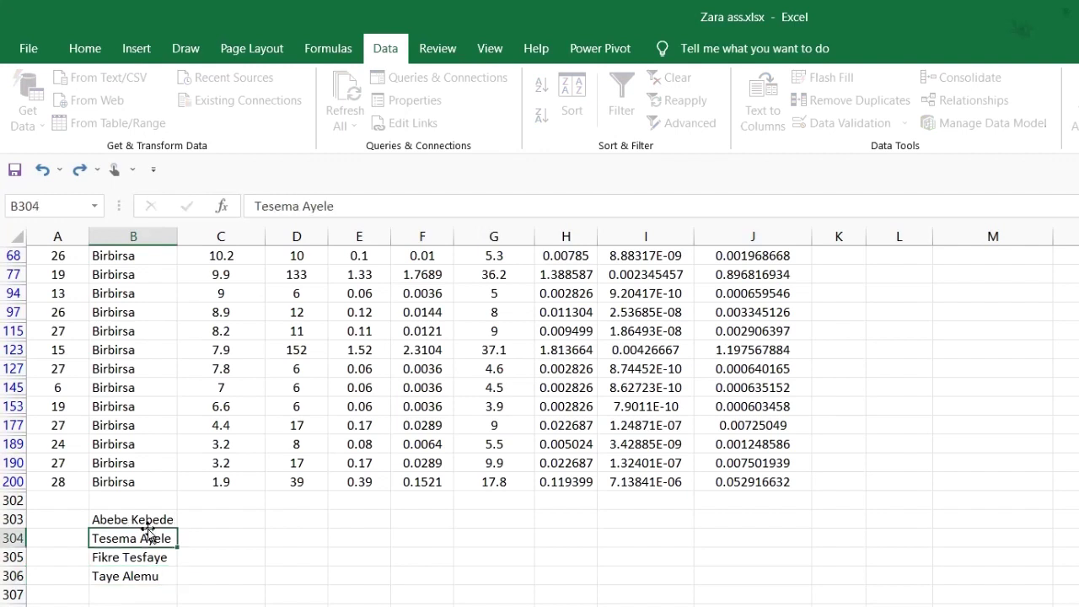
left_click(152, 519)
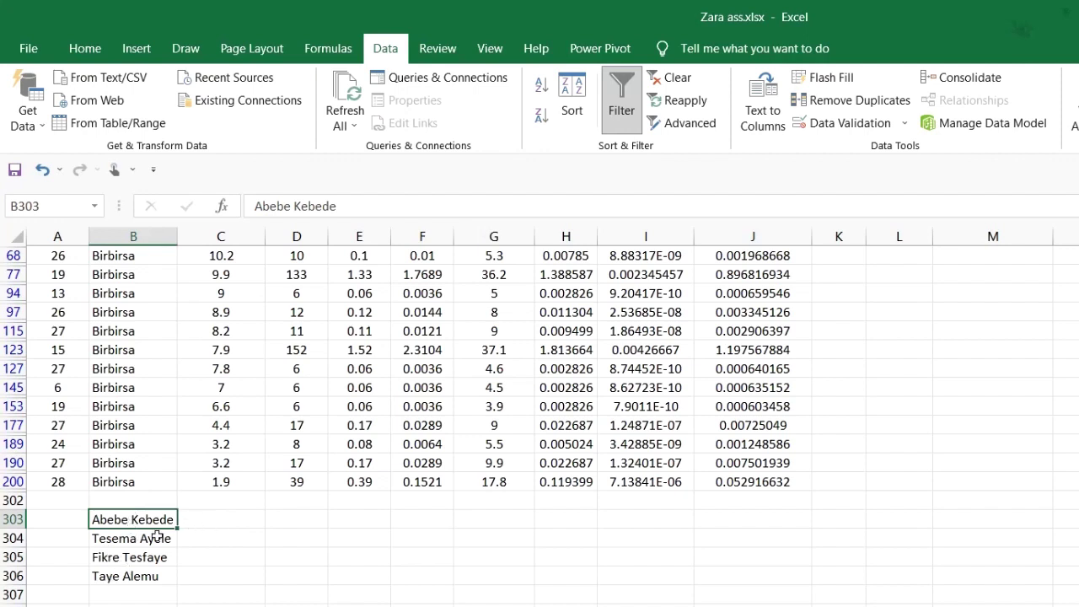
left_click(139, 540)
left_click(156, 523)
left_click_drag(132, 519, 127, 575)
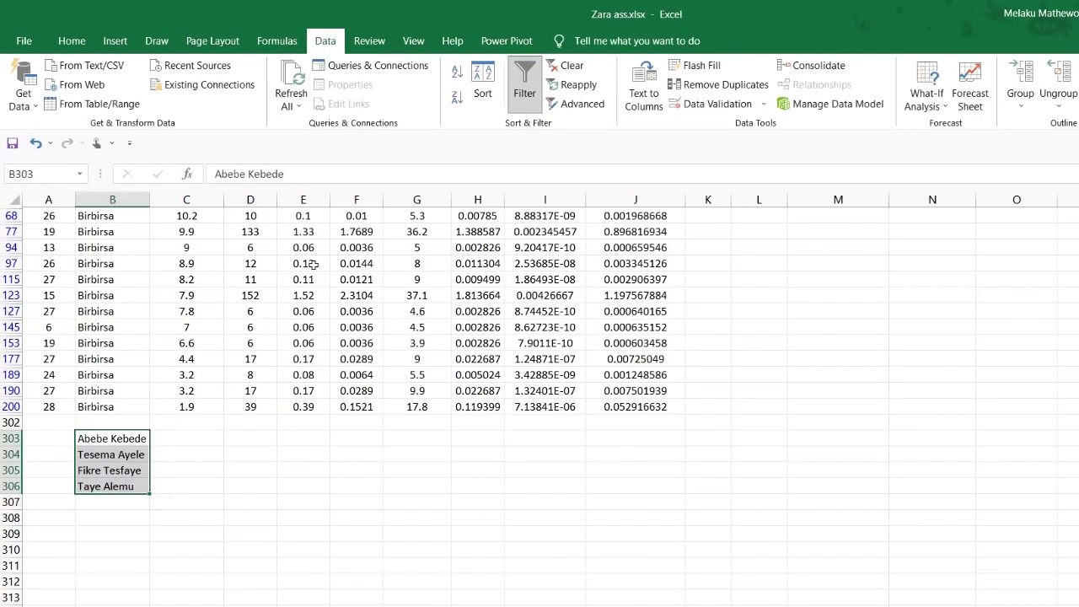
Step: Split B303:B306 with Text to Columns, Delimited by Space with Tab unchecked
left_click(651, 95)
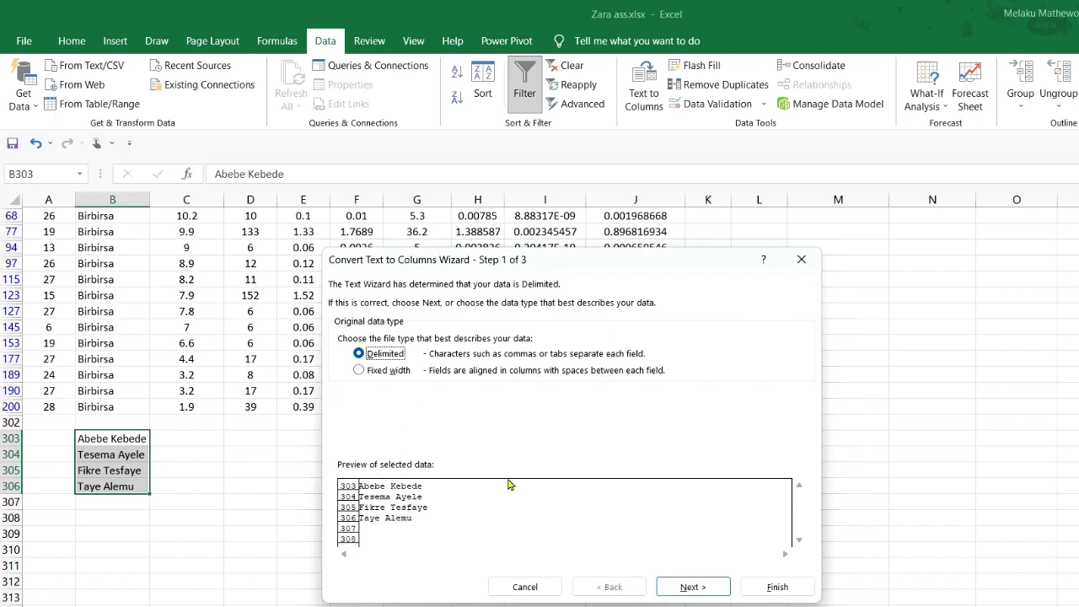
left_click(685, 588)
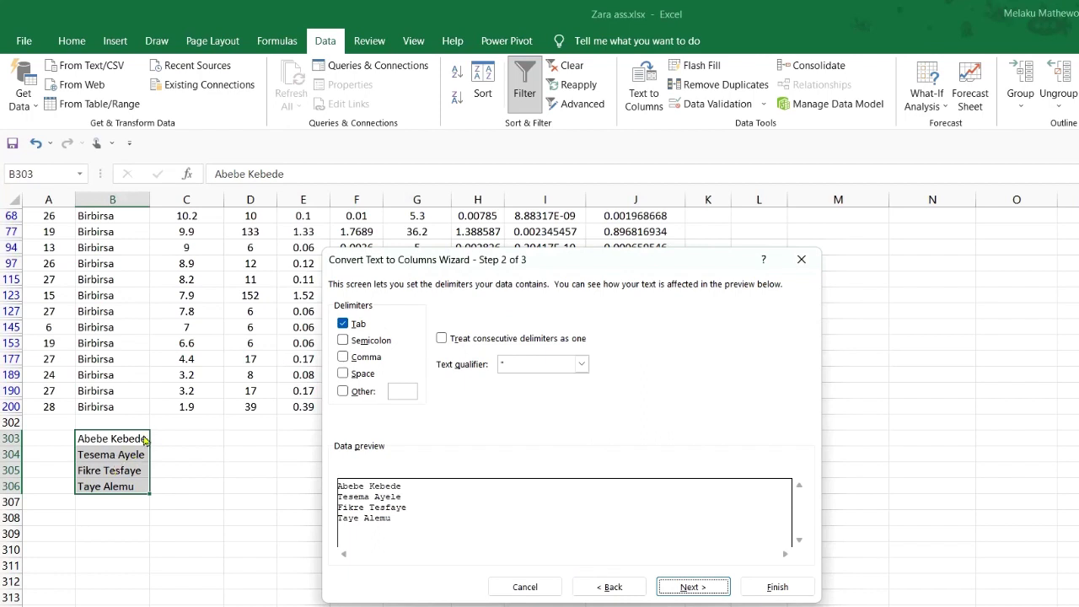
left_click(343, 374)
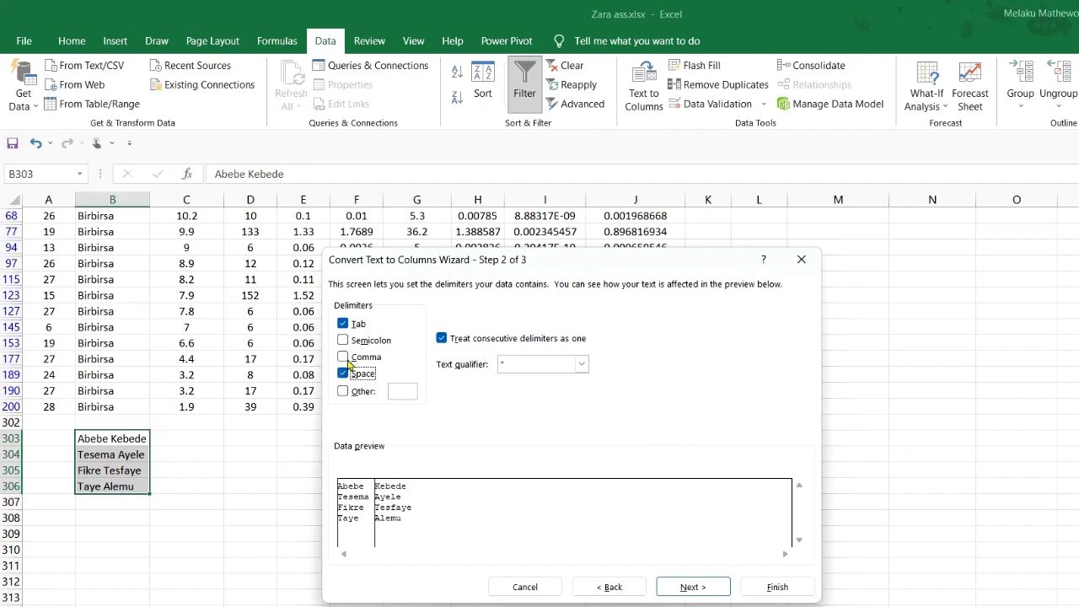
left_click(343, 323)
left_click(775, 586)
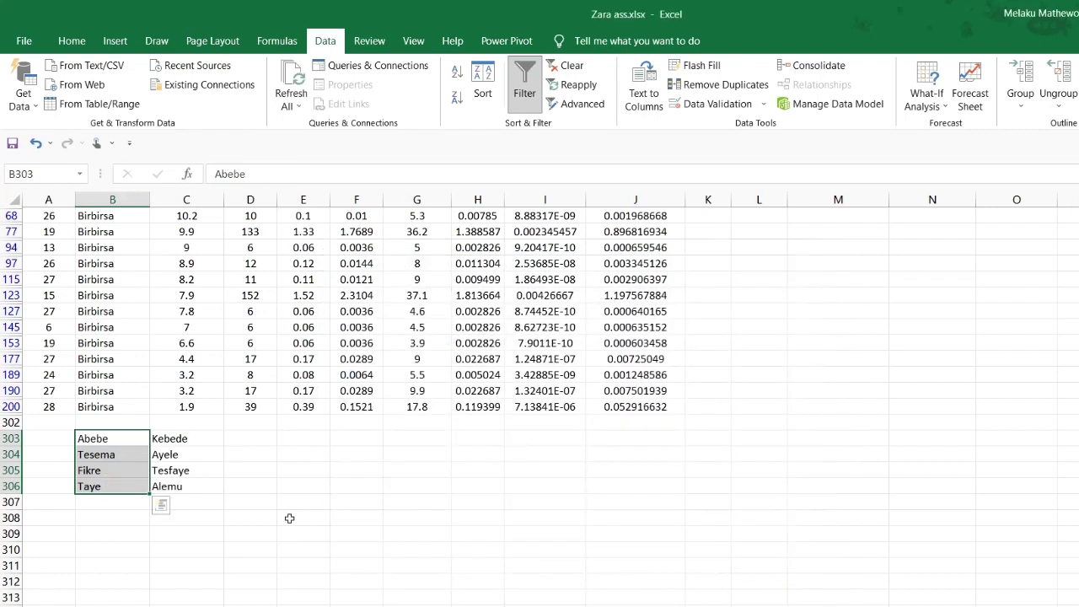
Step: Check the results: first name in B303 and surname in C303
left_click(230, 502)
left_click(124, 438)
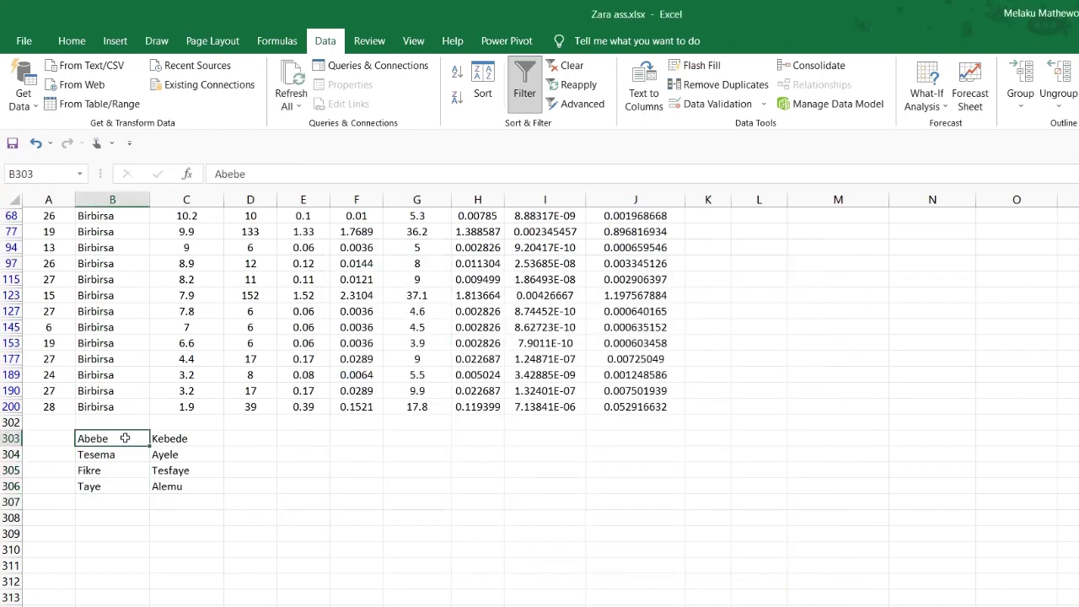
left_click(178, 440)
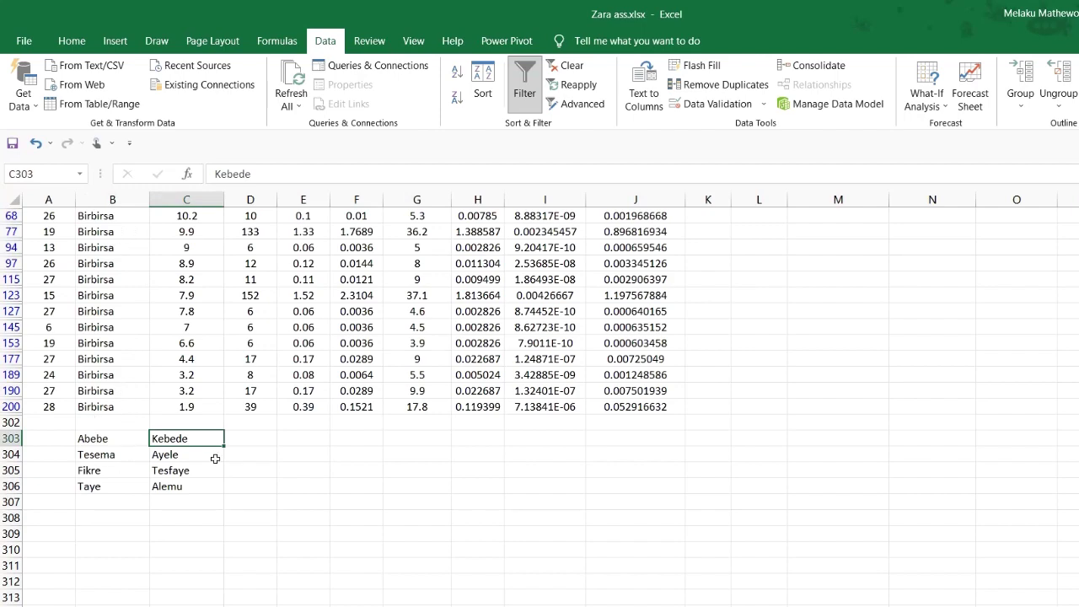
scroll(421, 295, "up", 1)
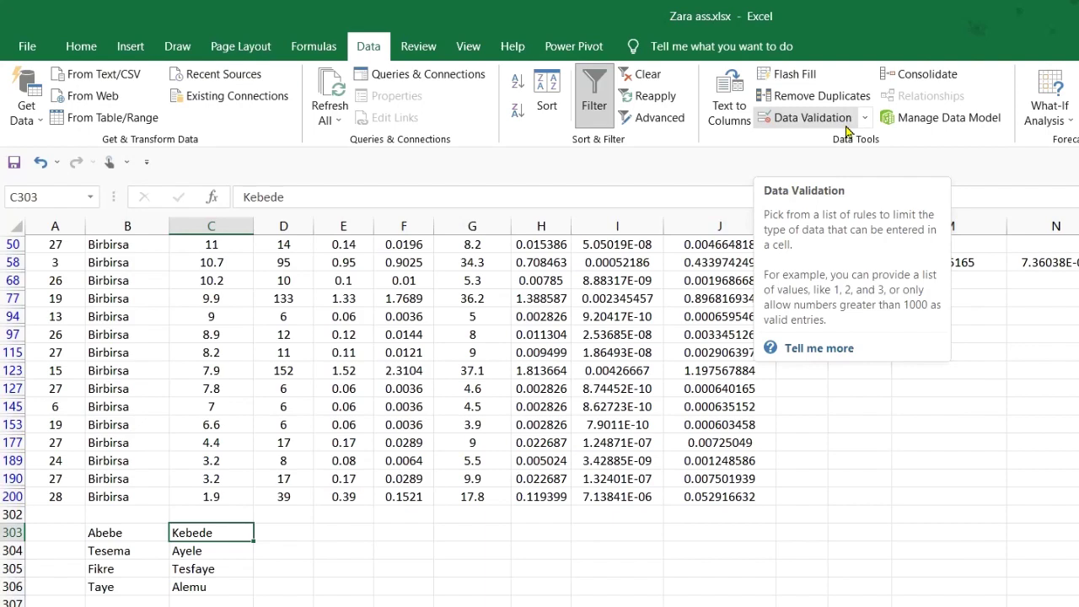
Step: Select cell K15 and open the Data Validation dialog
left_click(510, 263)
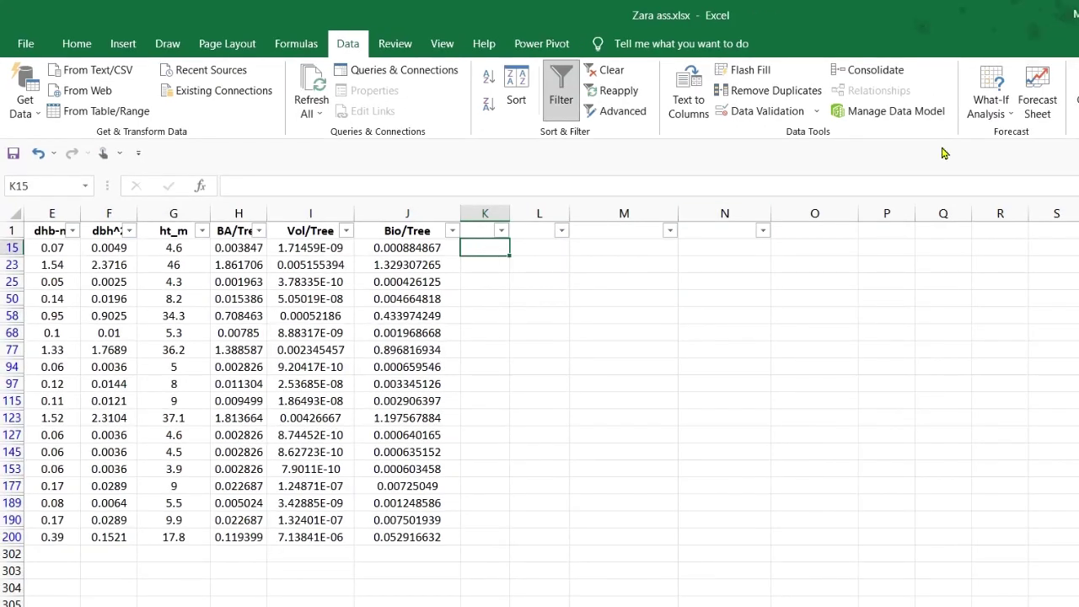
left_click(817, 112)
left_click(814, 136)
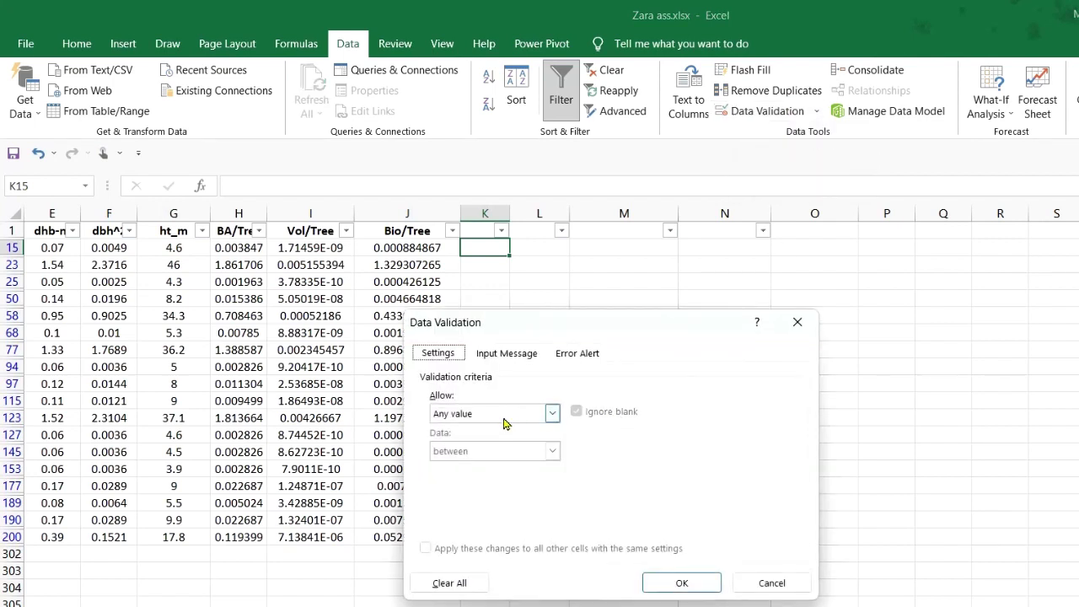
Step: Set the validation rule to Text length greater than 10
left_click(552, 415)
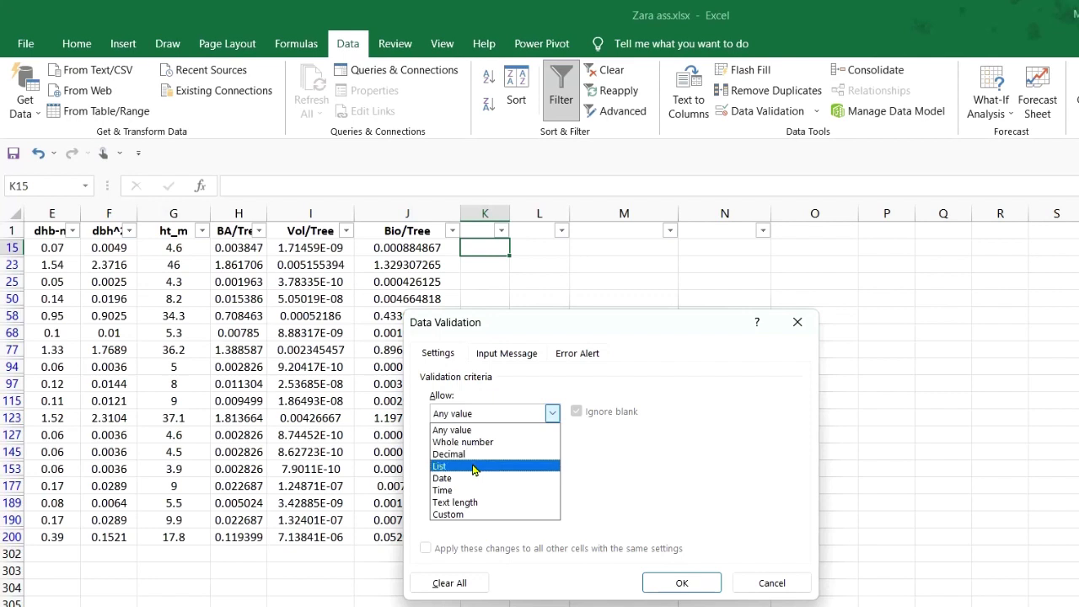
left_click(472, 503)
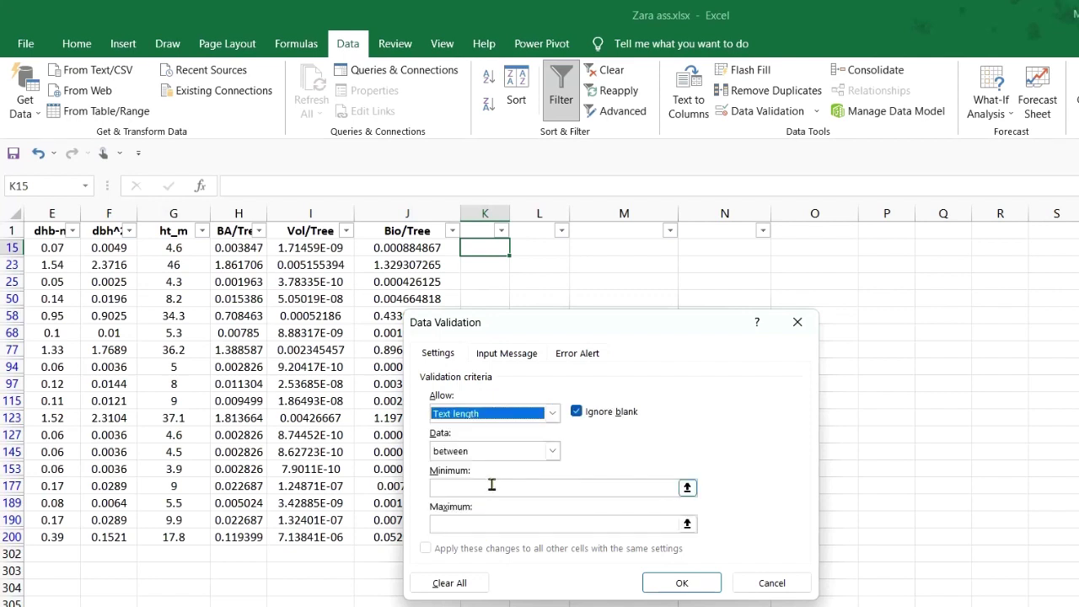
key("Tab")
key("Tab")
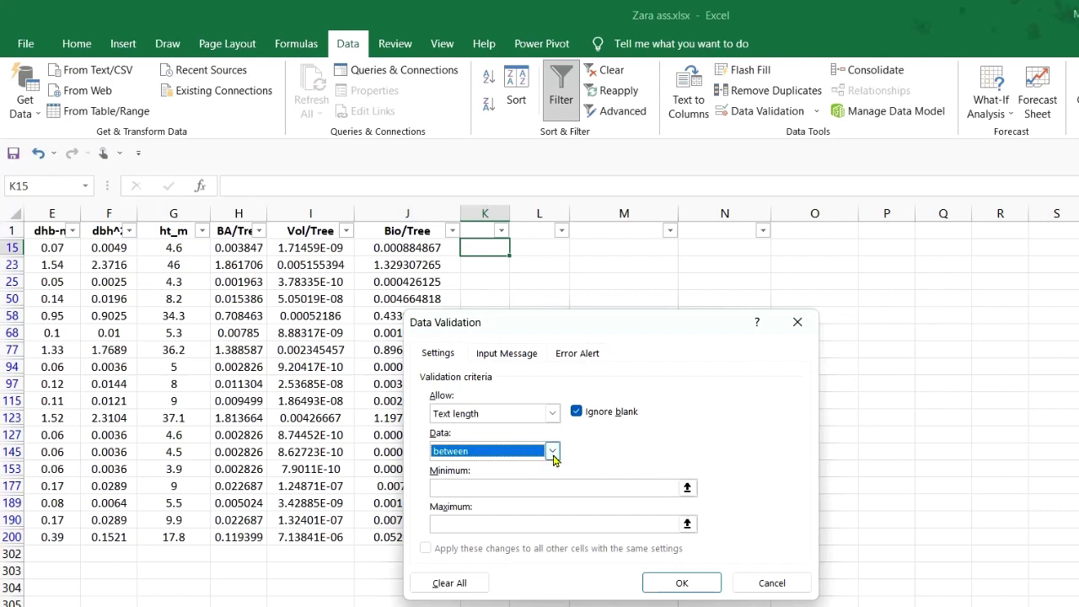
left_click(553, 452)
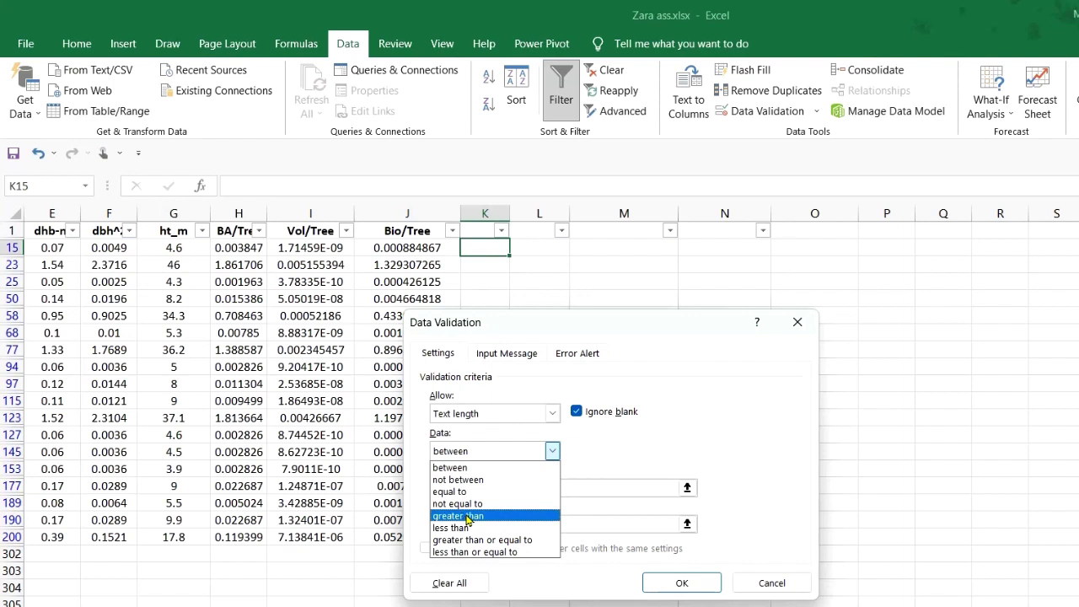
left_click(468, 515)
left_click(476, 488)
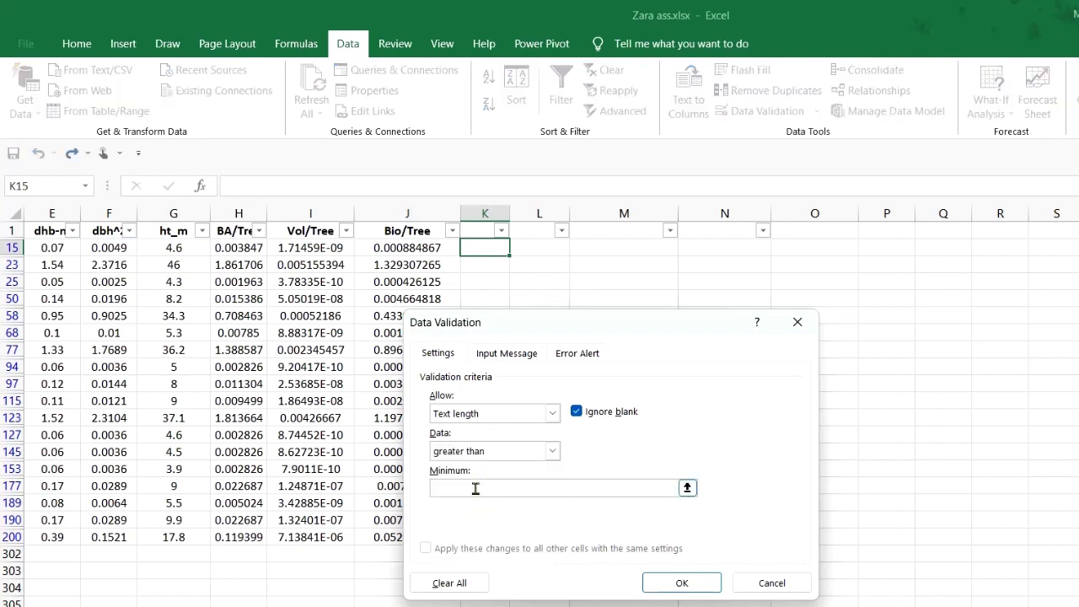
type("10")
Step: Give K15 the input message title 'Please provide texts longer 10' and confirm
left_click(516, 354)
left_click(463, 437)
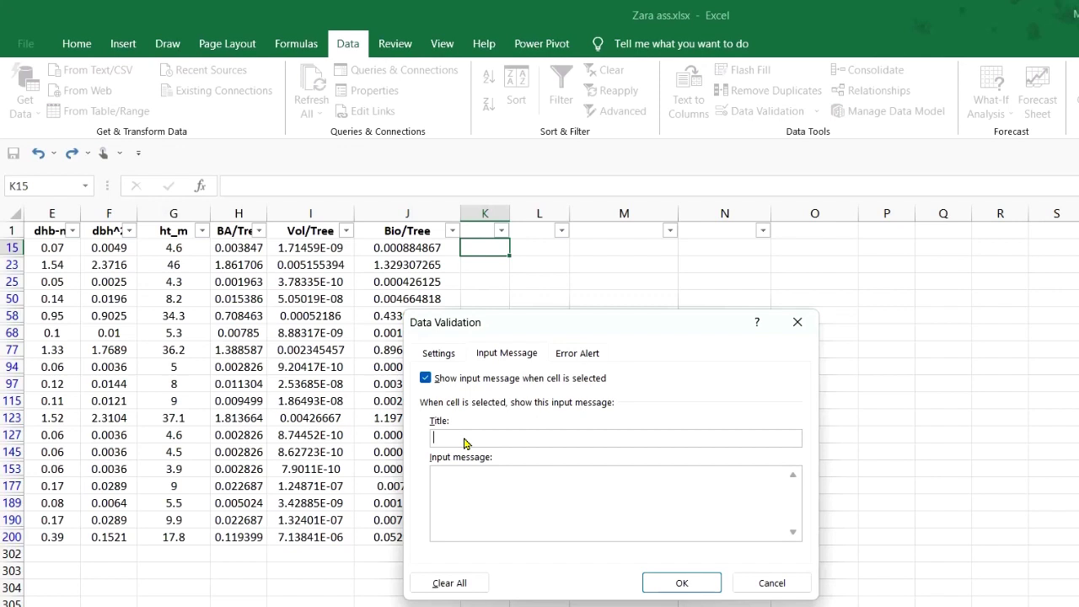
type("Please ")
type("provide texts longer 10")
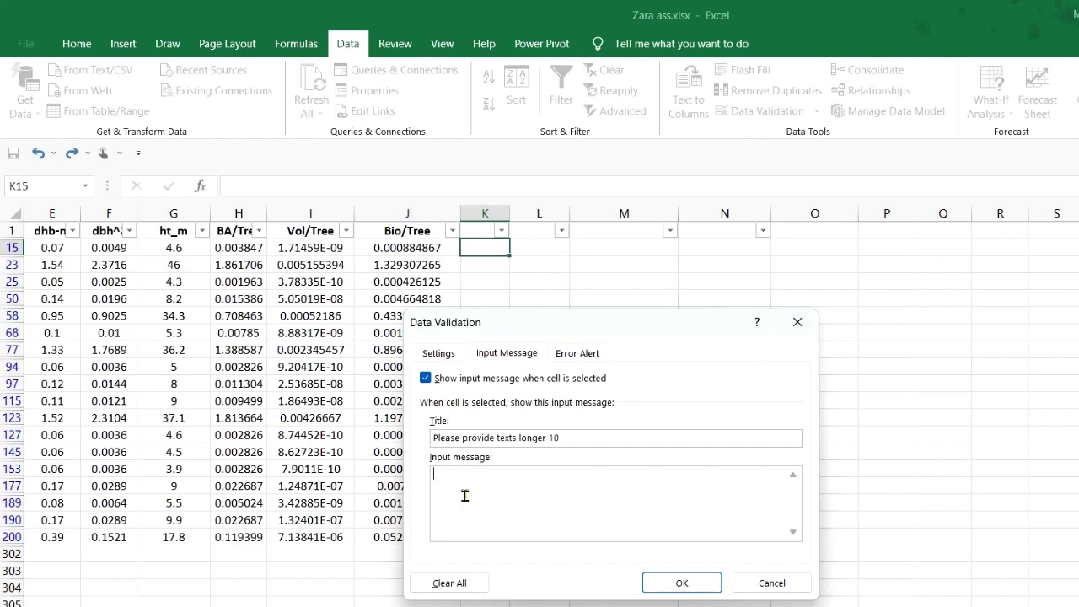
left_click(668, 586)
Step: Reopen Data Validation for K15 on the Error Alert tab
key("alt+a")
key("v")
key("v")
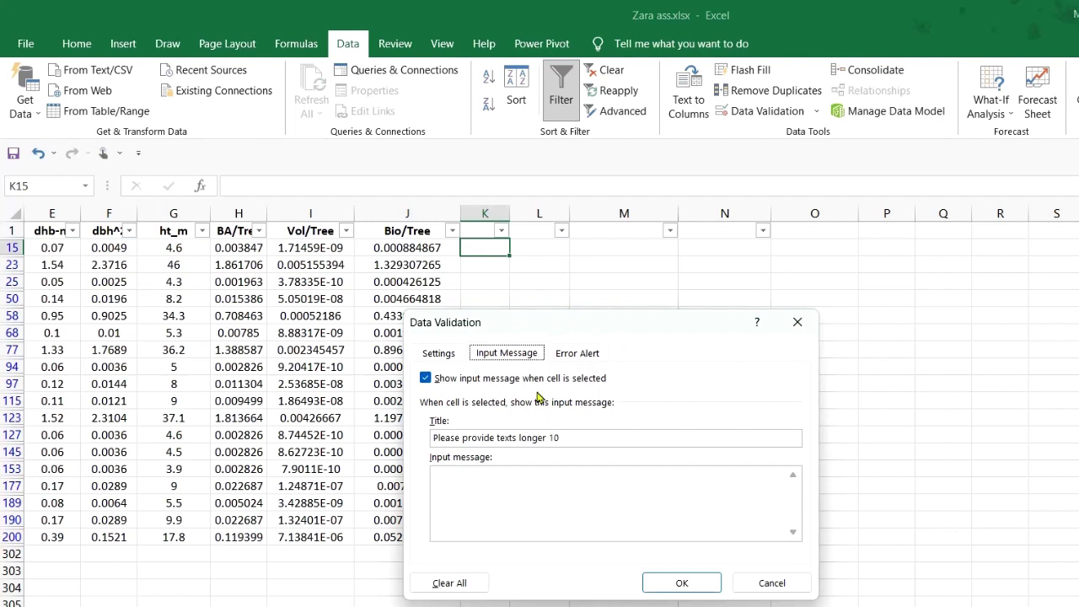
left_click(577, 355)
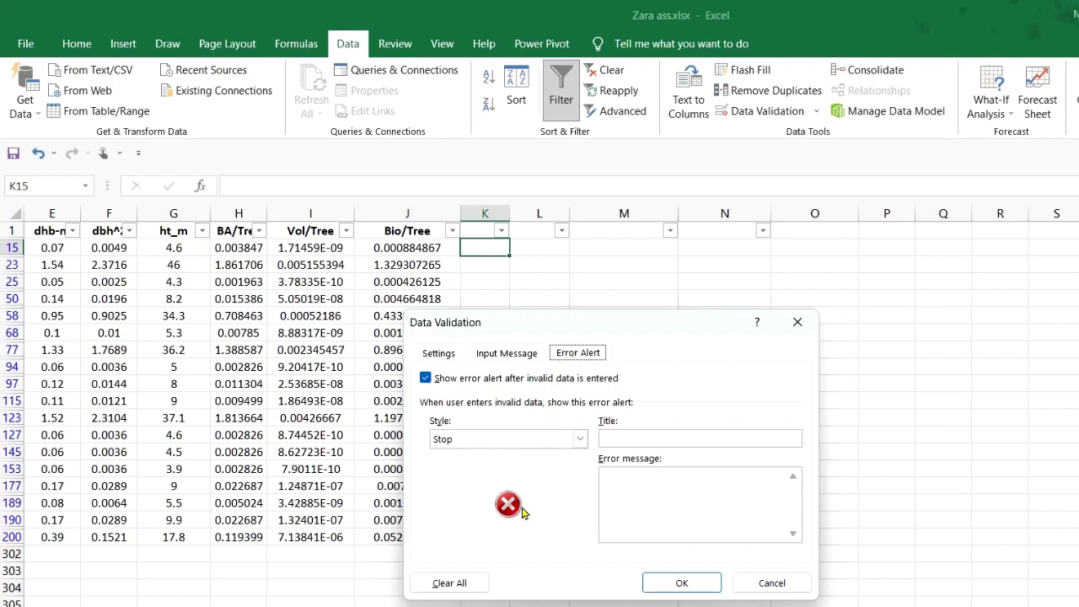
Step: Set the error alert style to Warning
left_click(580, 439)
left_click(481, 468)
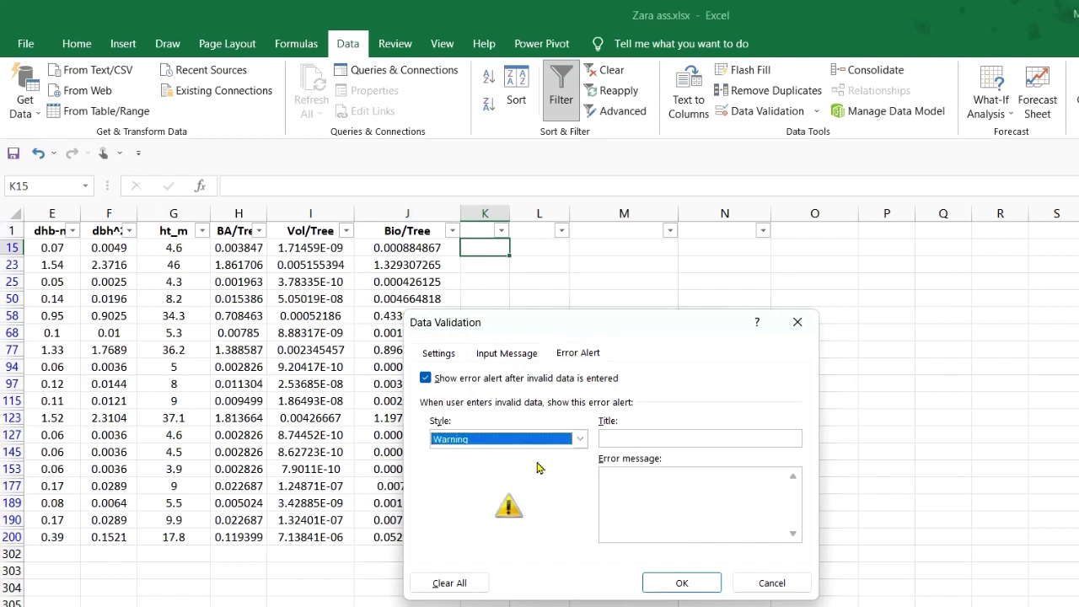
left_click(569, 446)
left_click(493, 480)
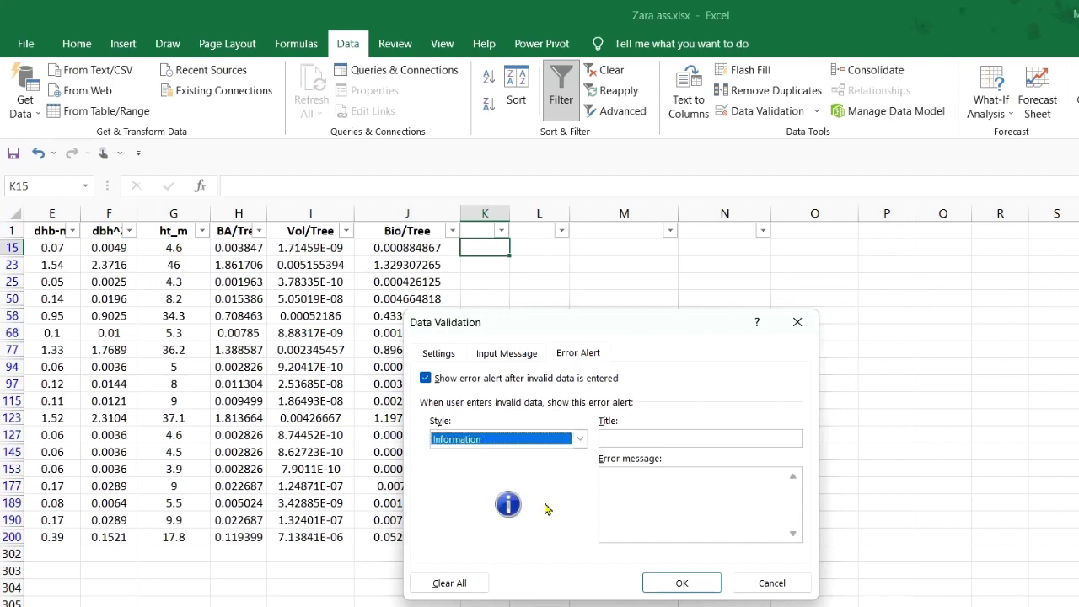
left_click(580, 439)
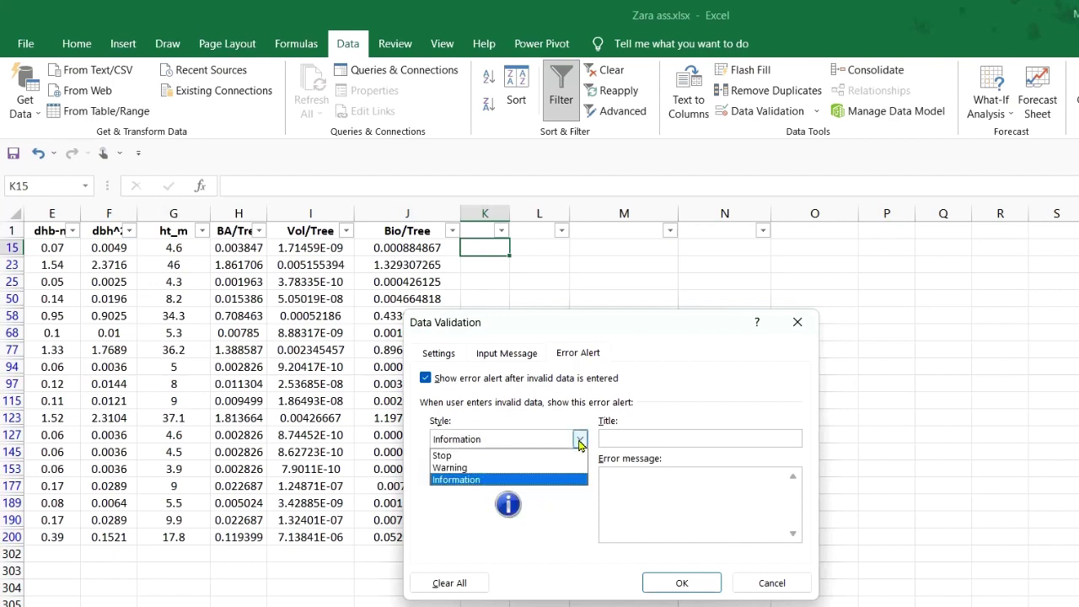
left_click(486, 468)
type("Wrong in")
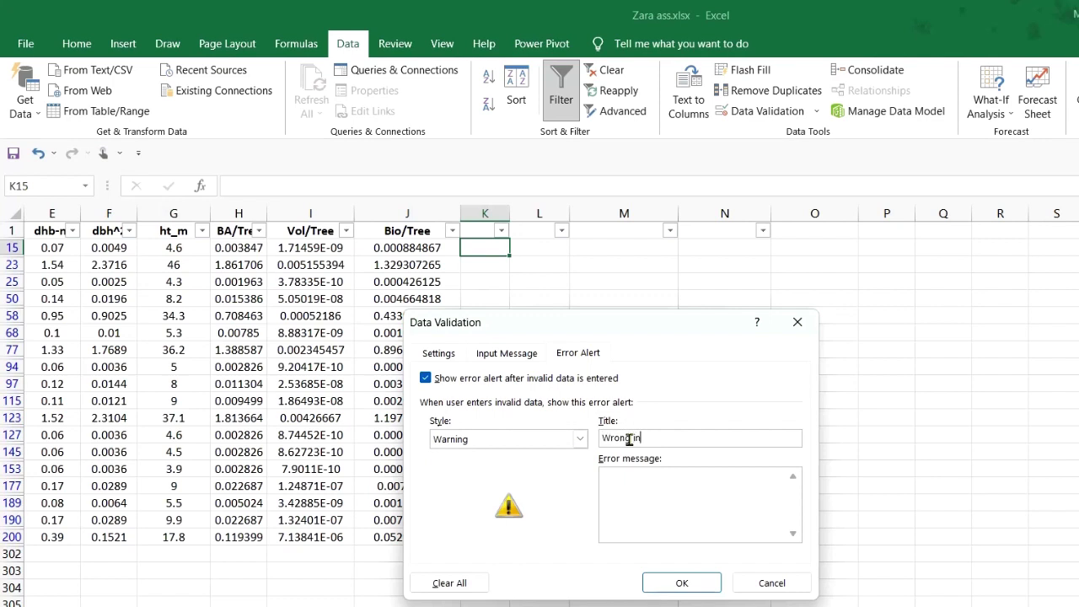
Step: Title the alert 'Wrong input' with message 'Please provide correct data' and apply it
type("put")
left_click(623, 485)
type("Please p")
type("rovide correct data")
left_click(681, 583)
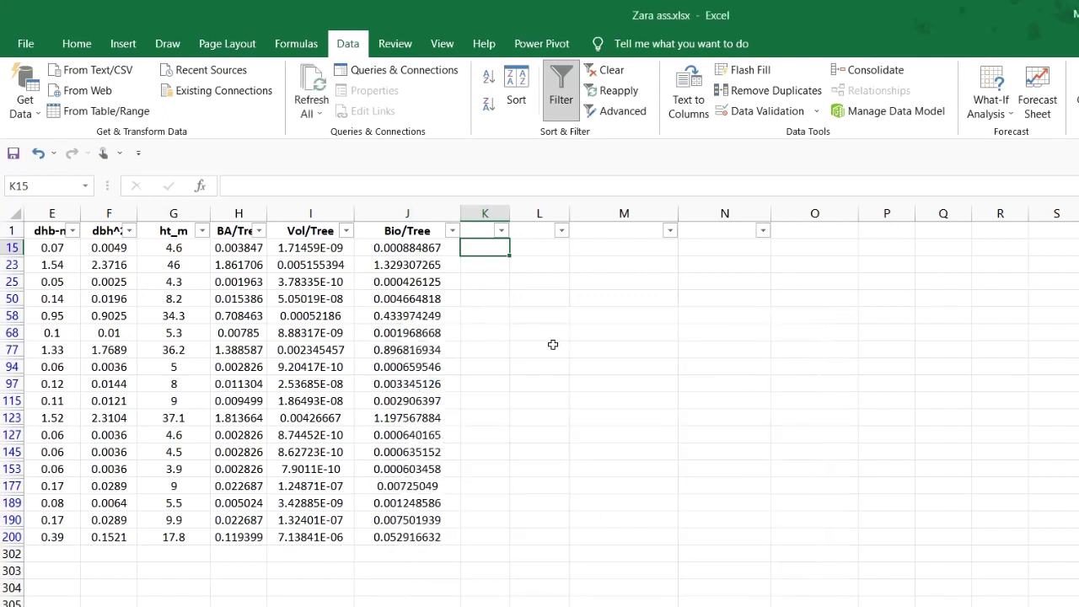
Step: Enter 9 in K15 to test the rule, then clear all of K15's validation
type("9")
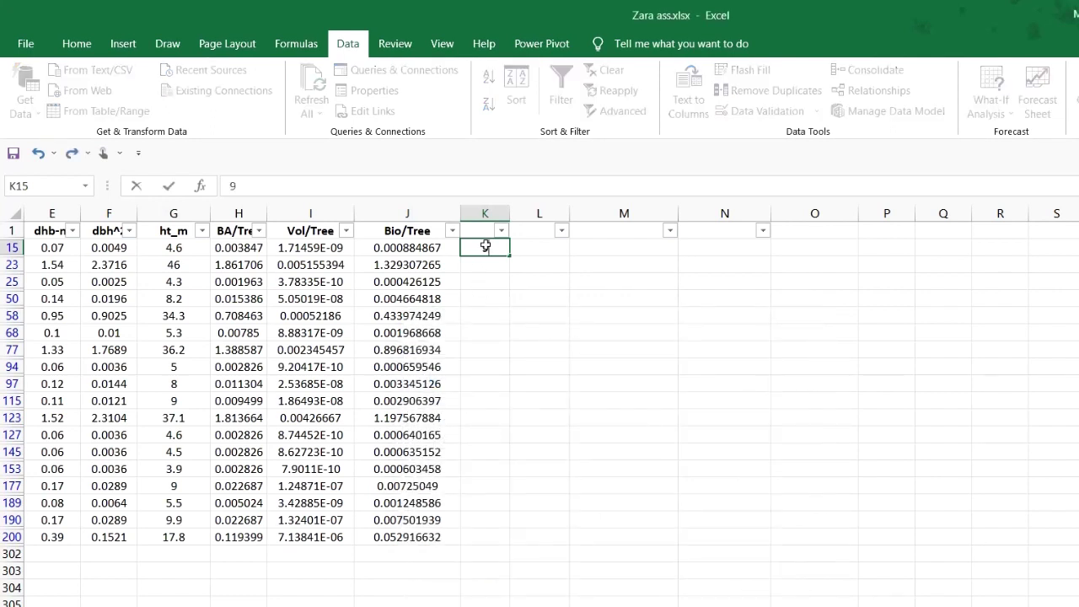
key("Return")
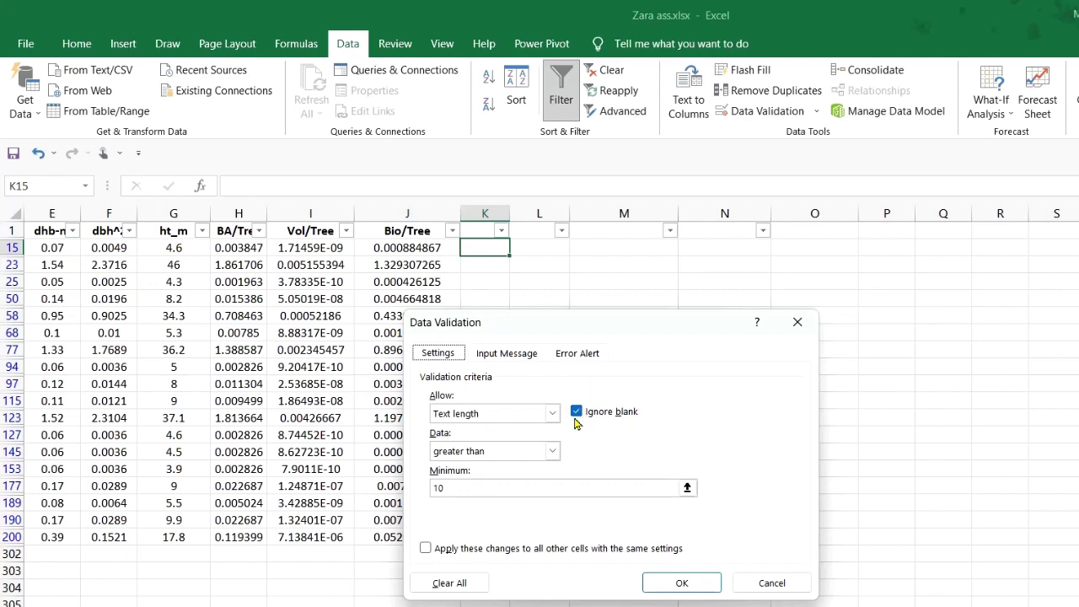
left_click(577, 413)
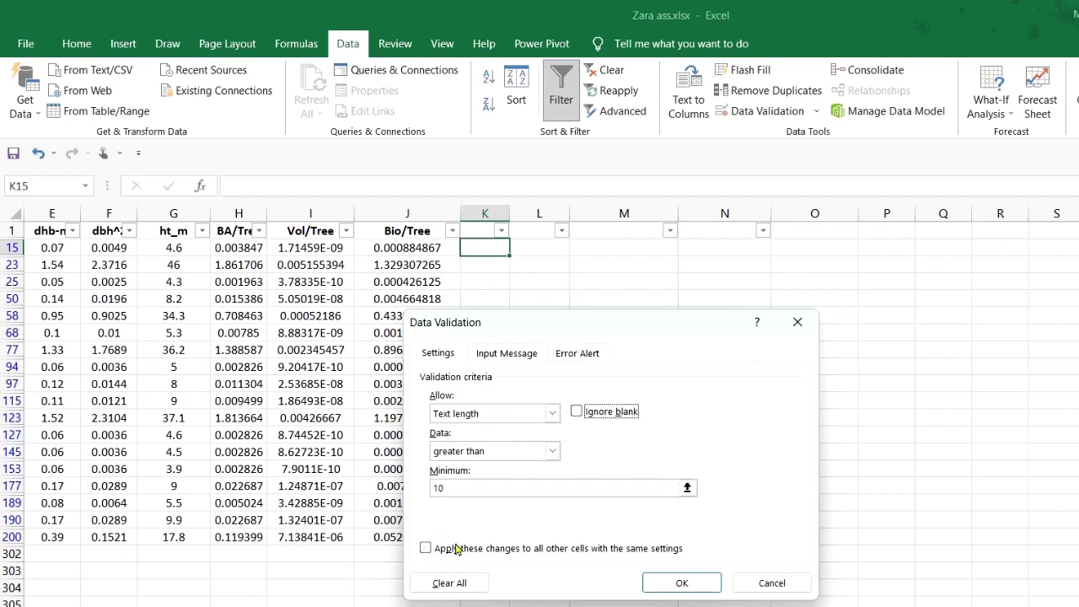
left_click(450, 581)
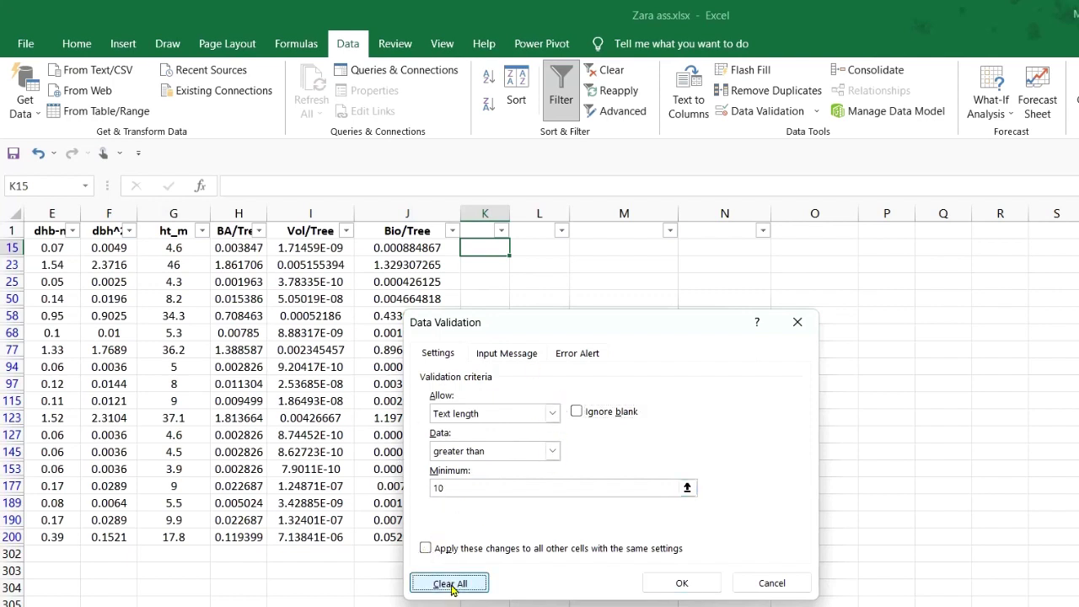
left_click(666, 583)
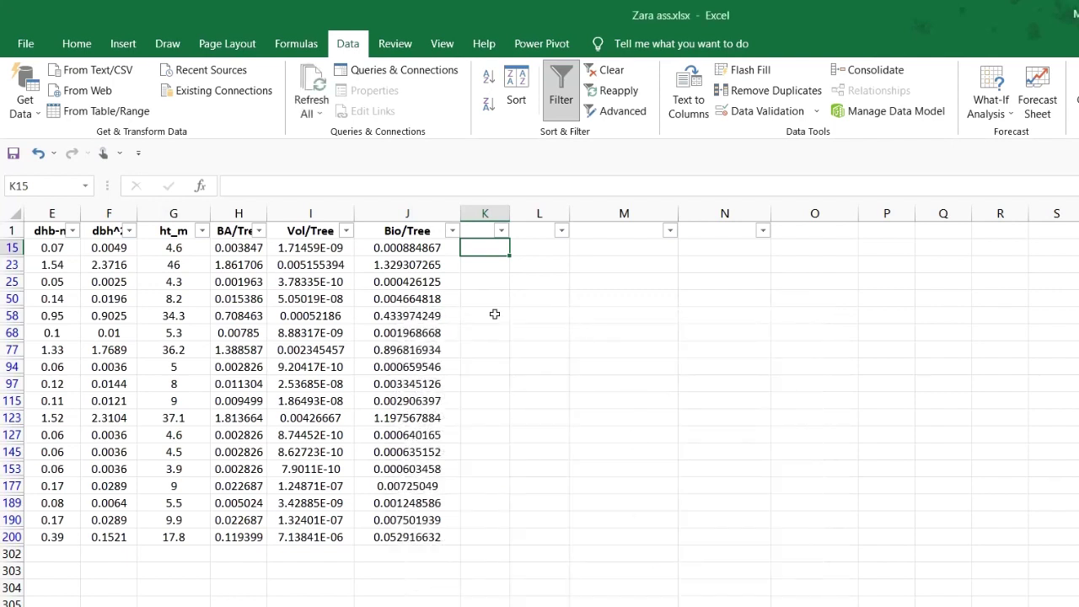
left_click(403, 43)
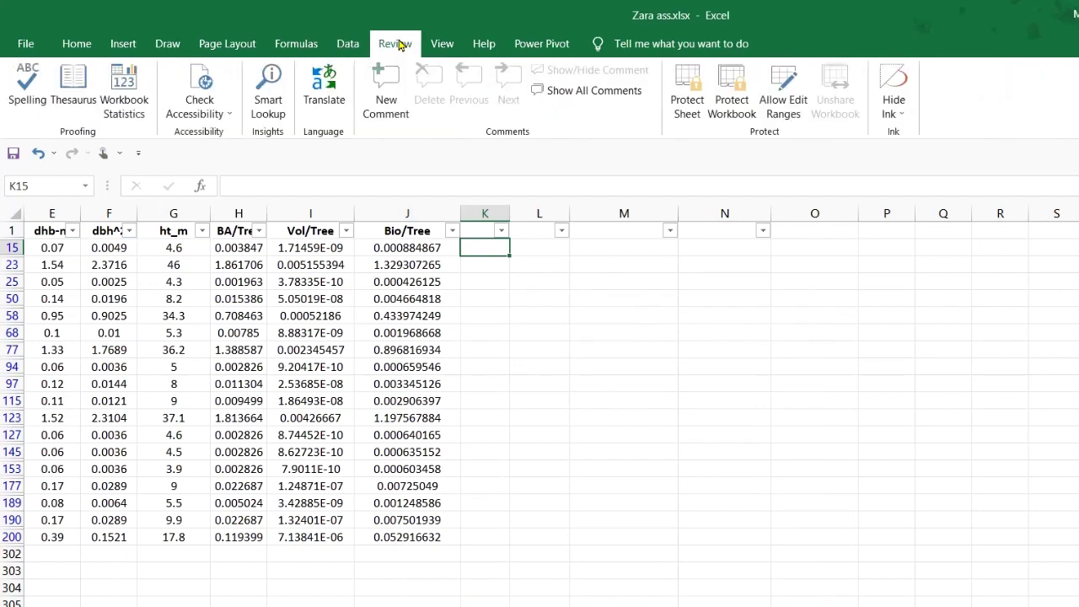
Step: Add a comment reading 'fj jiosdj fjsd jfkj' to the Vol/Tree value in I23
left_click(492, 263)
left_click(492, 249)
left_click(287, 261)
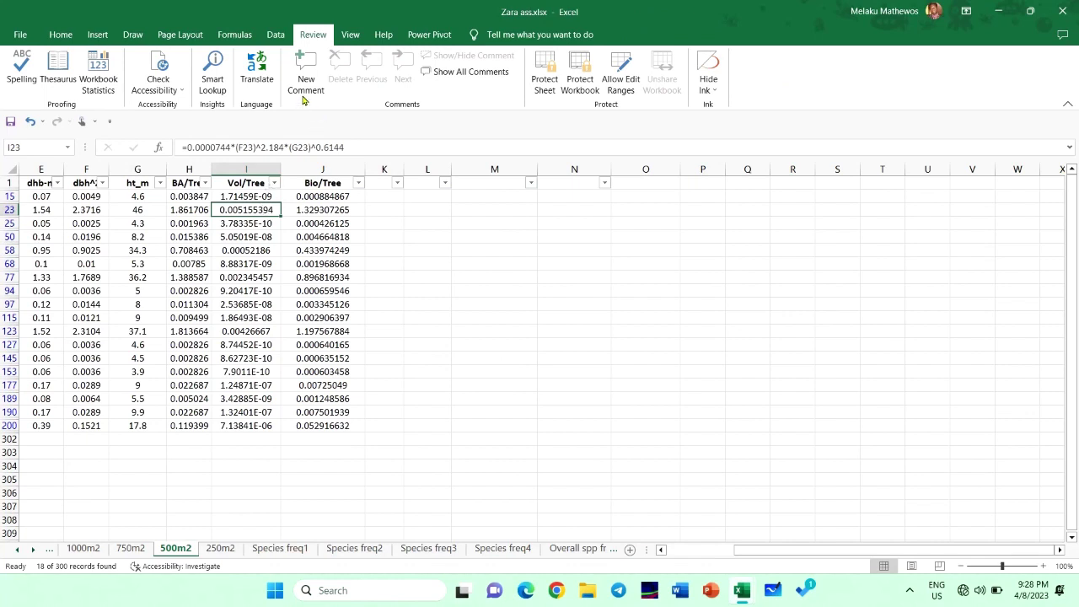
left_click(308, 97)
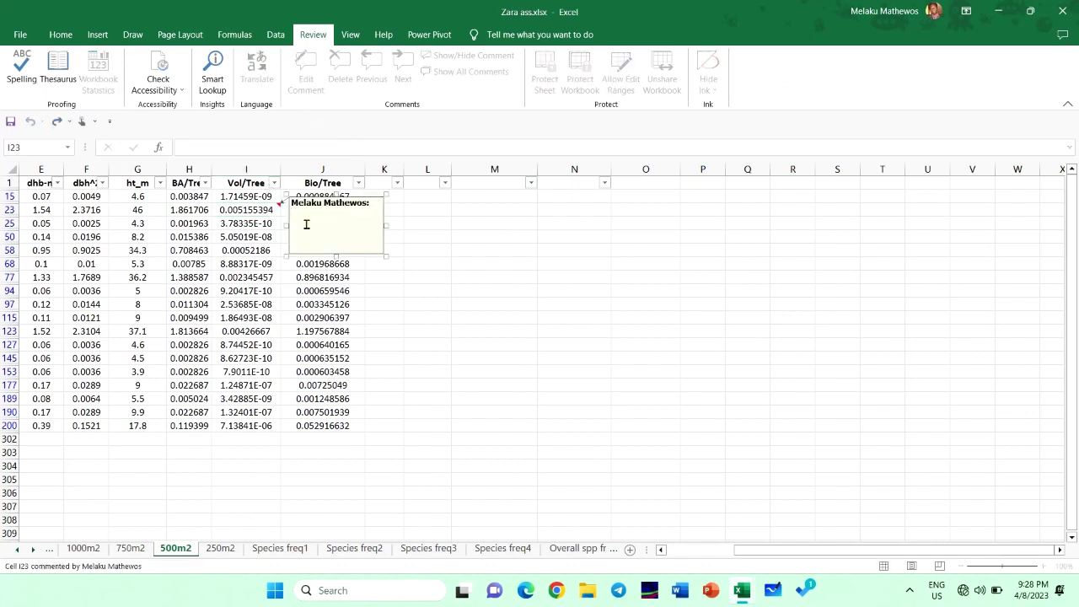
type("jojnf jkdfj jiosdj fjsd jfkj")
left_click(384, 299)
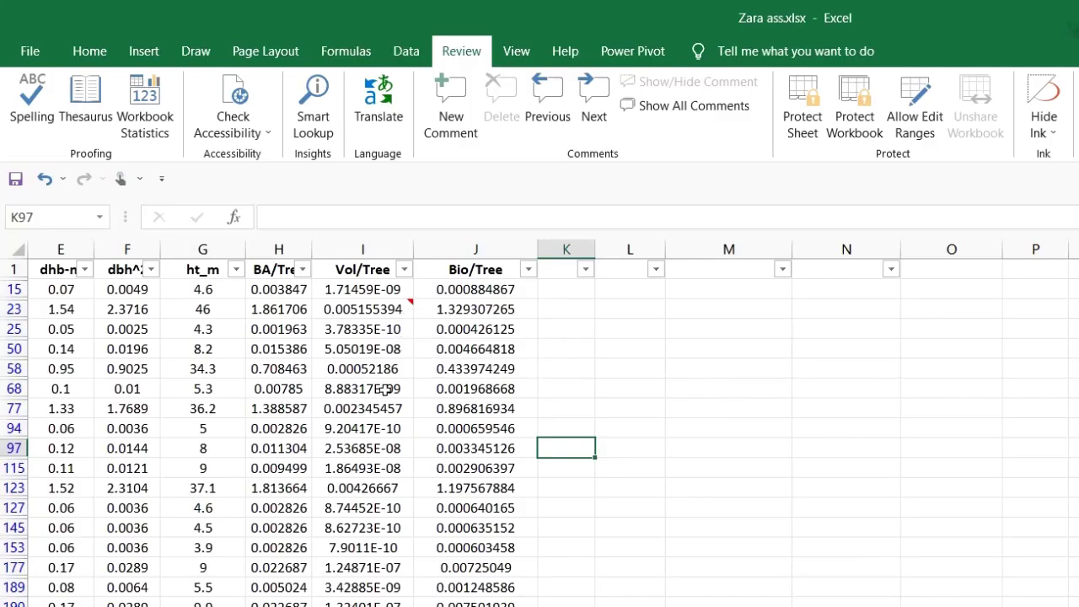
Step: Reselect I23 and dismiss its right-click menu without choosing anything
mouse_move(412, 308)
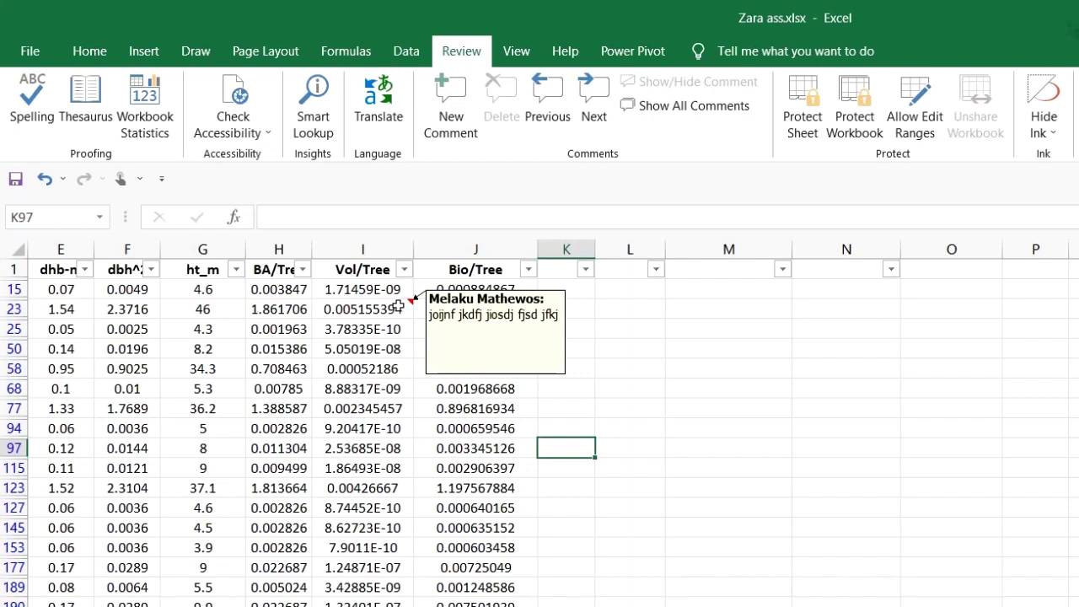
left_click(395, 308)
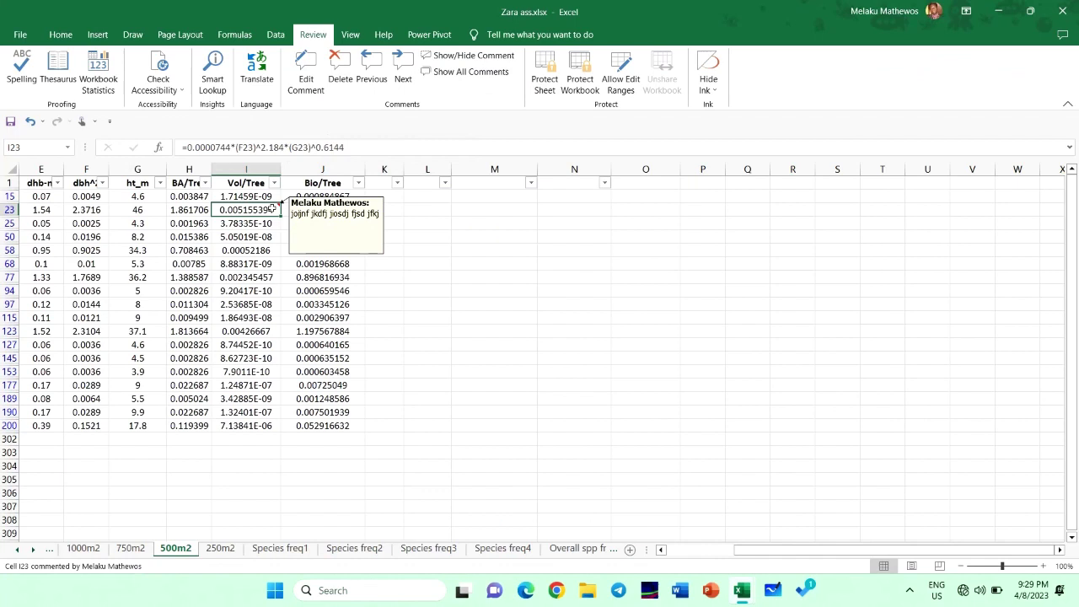
right_click(272, 208)
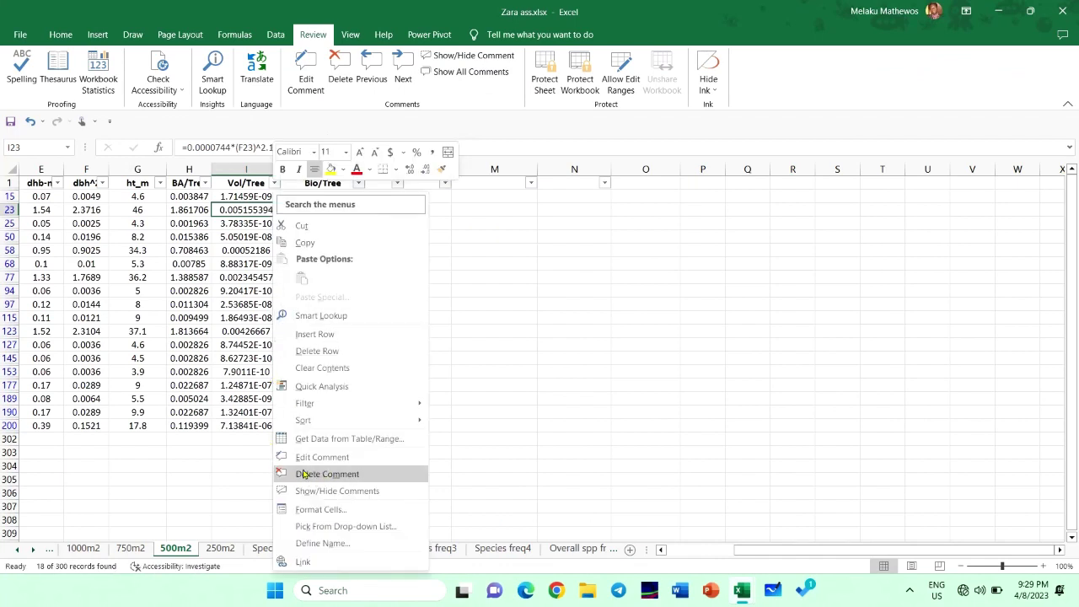
left_click(479, 215)
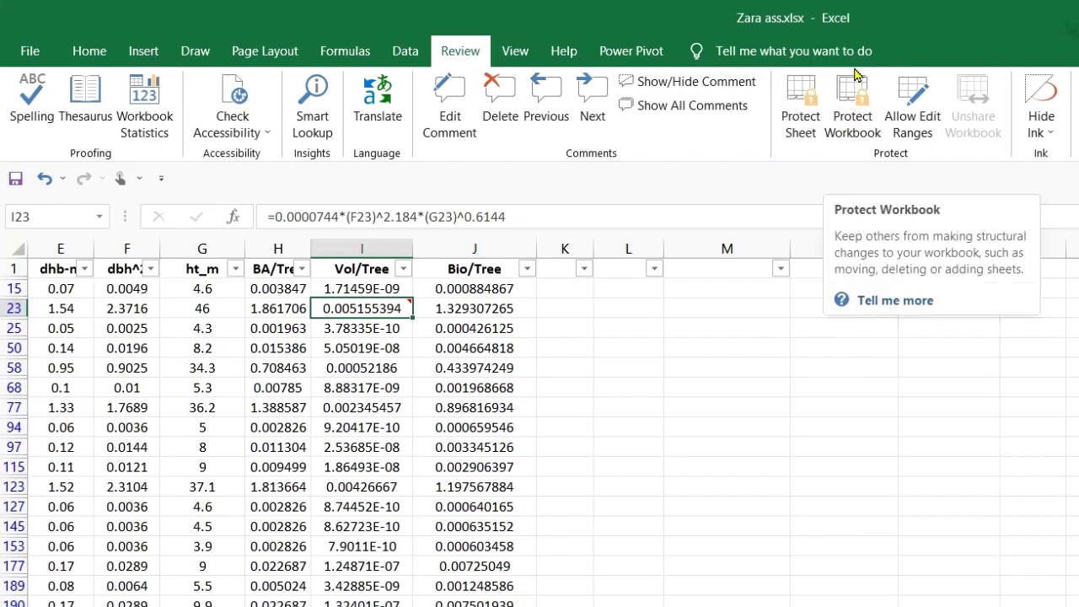
Step: Open Protect Workbook structure settings, then cancel without applying protection
left_click(850, 133)
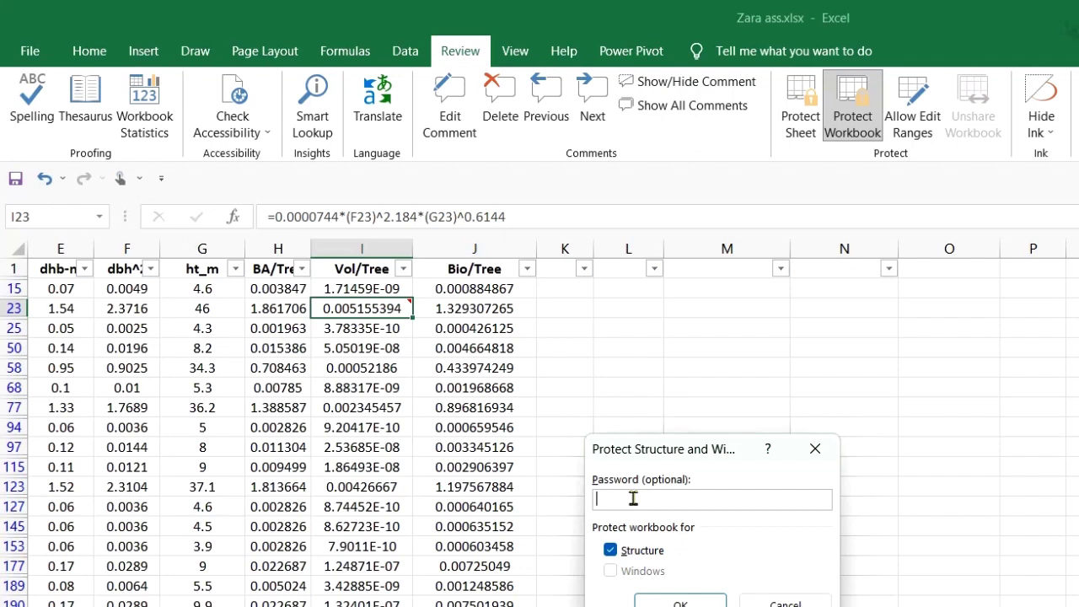
key("Escape")
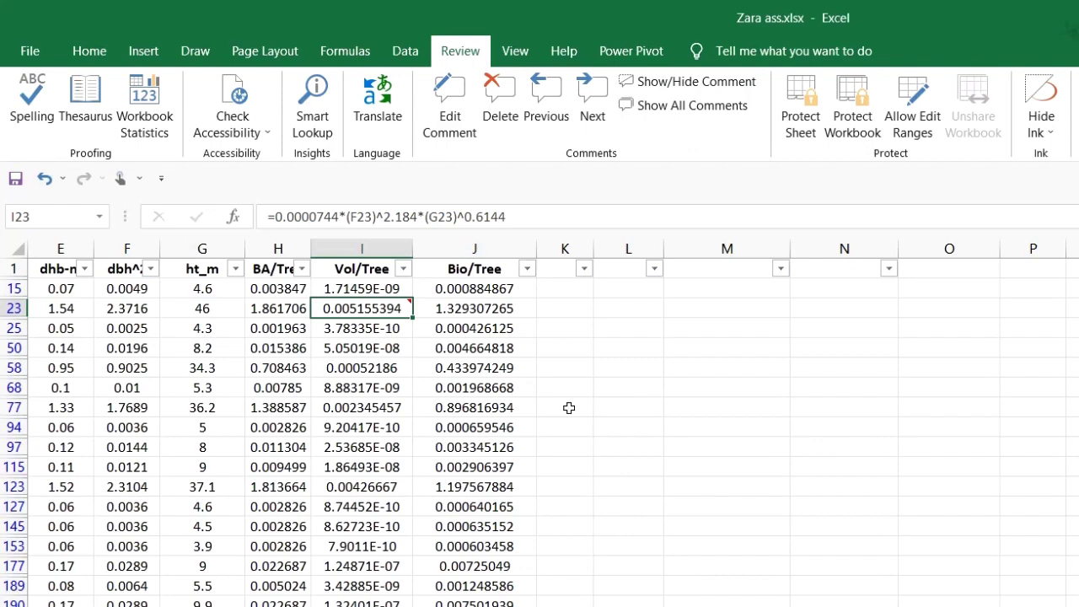
left_click(514, 51)
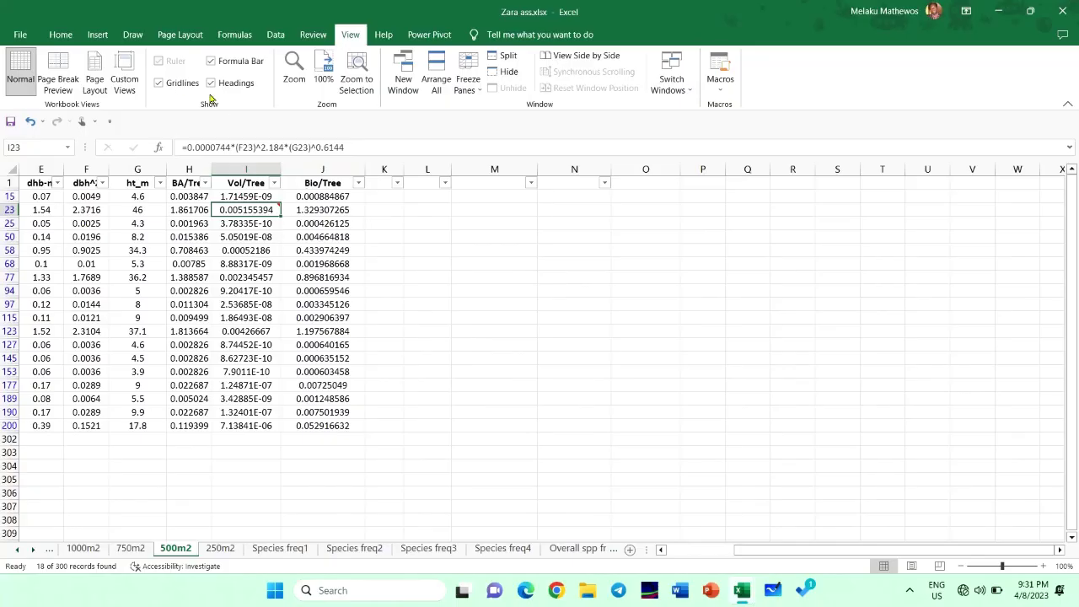
Step: Toggle gridlines, formula bar and headings off and on, then select the basal area in row 68
left_click(160, 85)
left_click(160, 85)
left_click(212, 62)
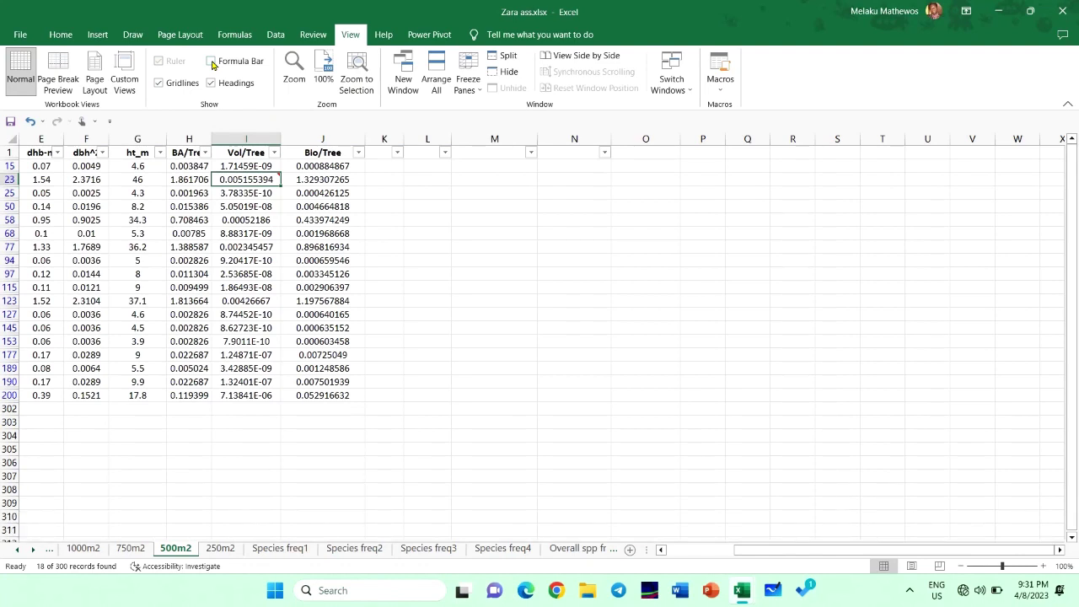
left_click(212, 63)
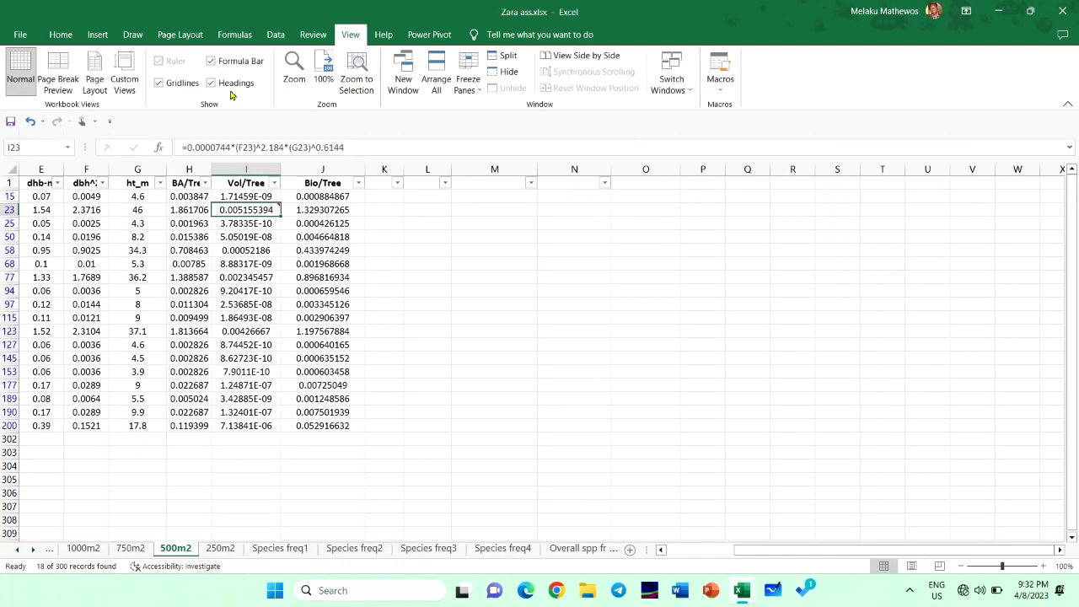
left_click(211, 85)
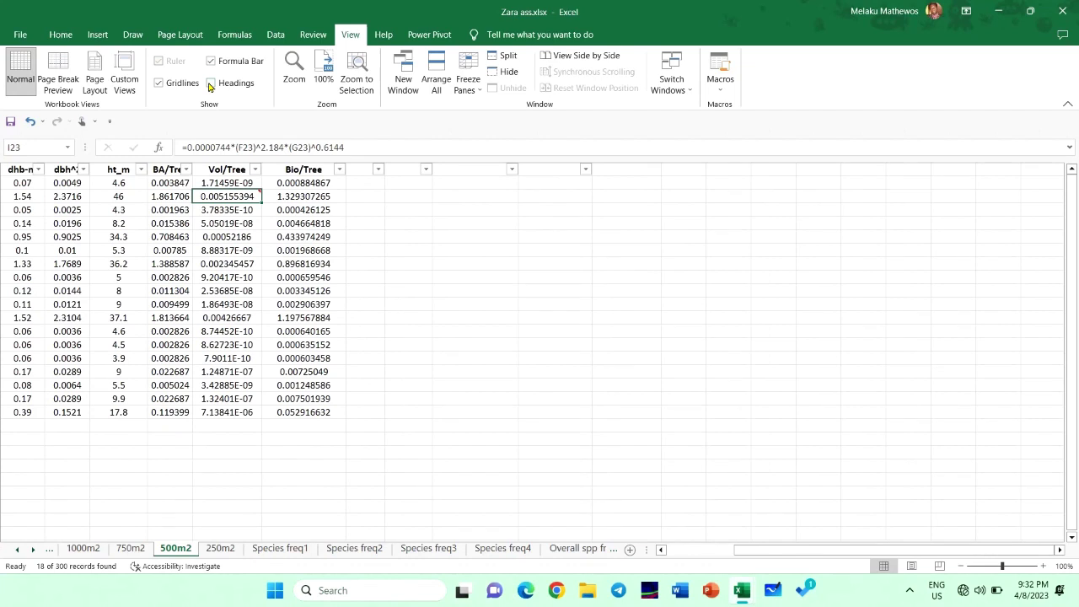
left_click(211, 84)
left_click(188, 263)
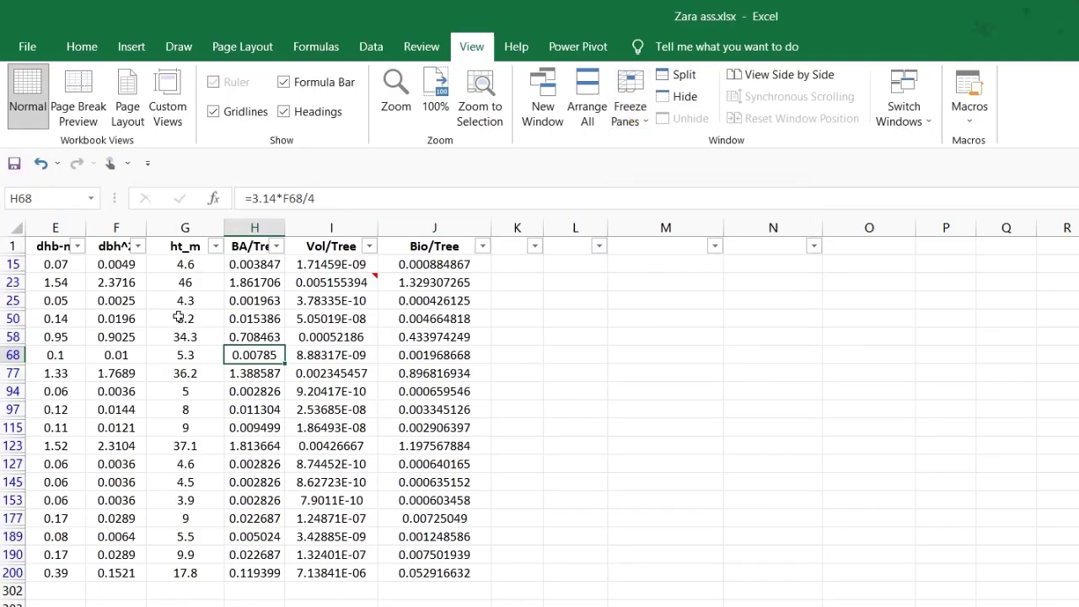
left_click(14, 247)
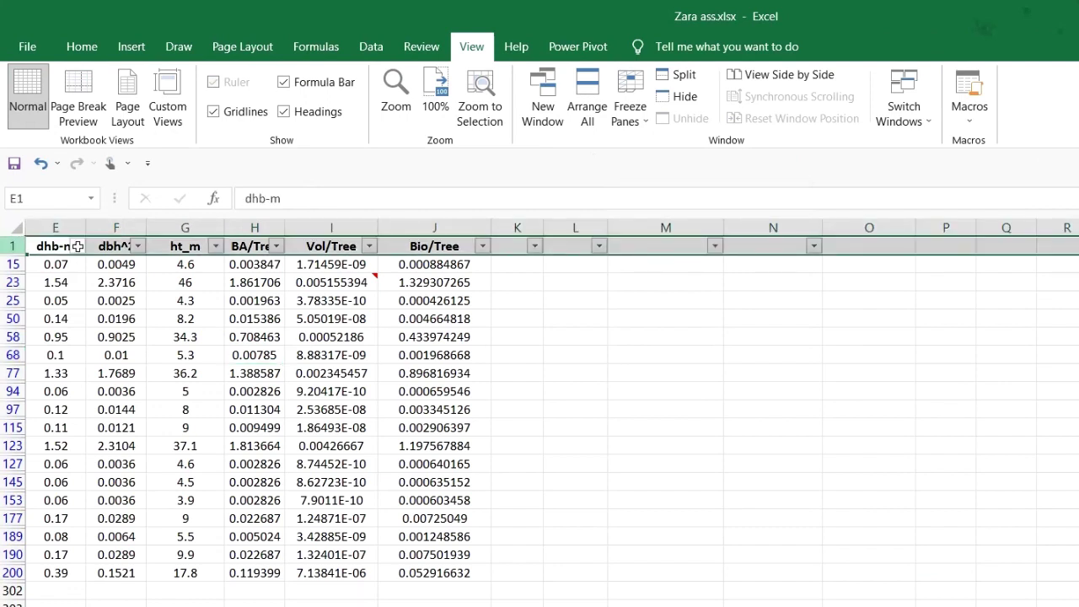
left_click(106, 263)
left_click(53, 246)
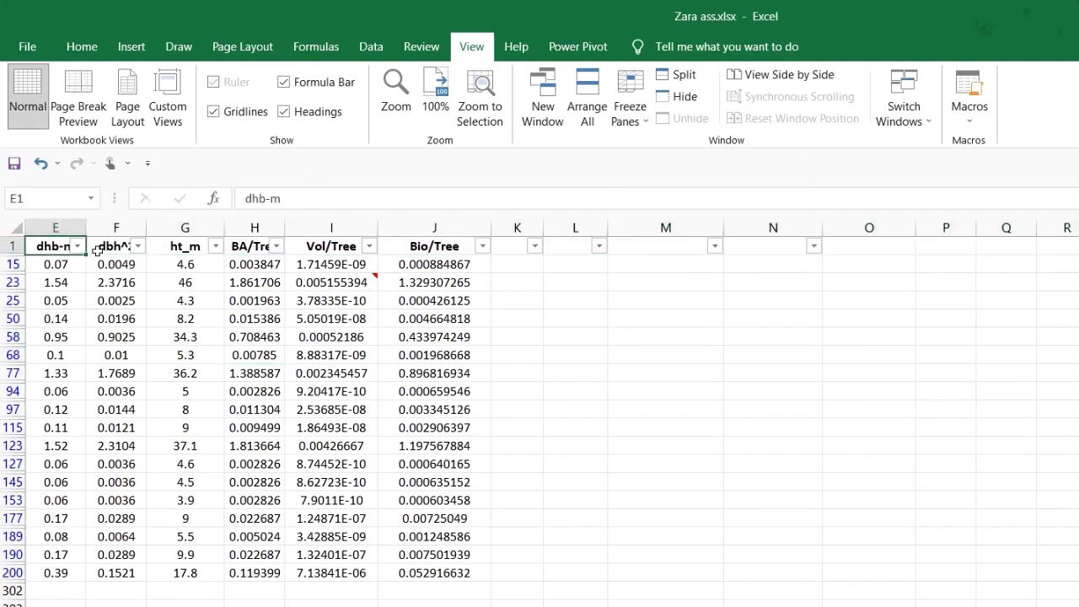
left_click(108, 246)
left_click(60, 266)
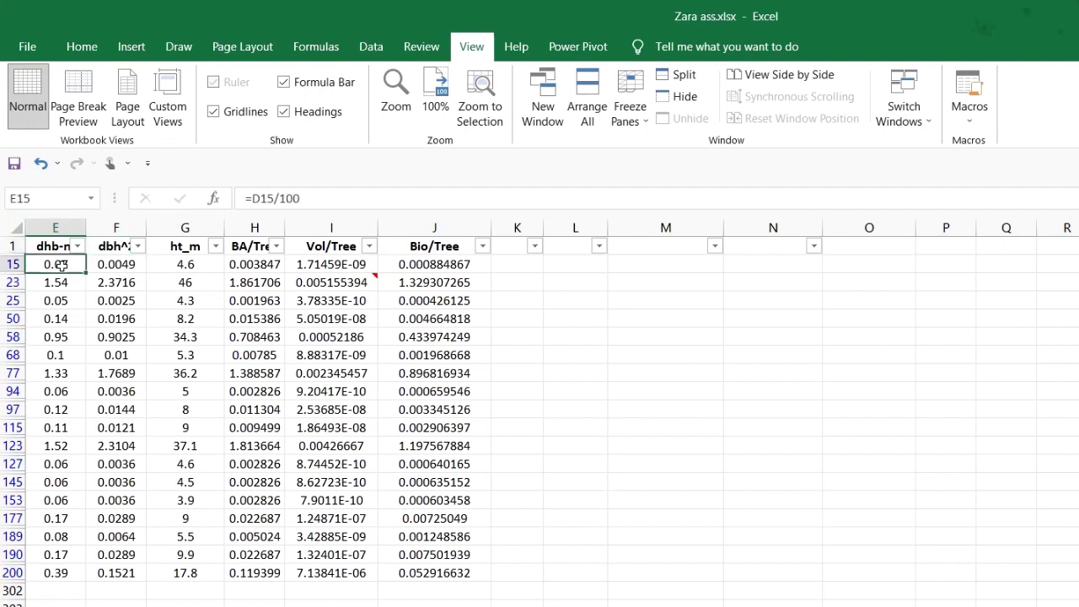
left_click(54, 301)
left_click(118, 279)
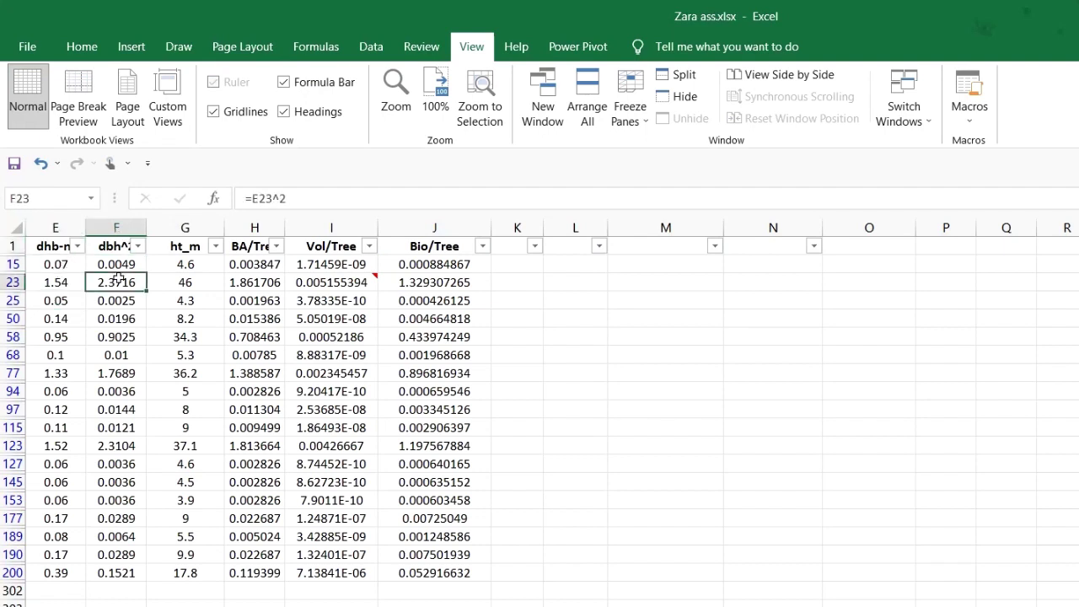
left_click(54, 246)
left_click(116, 248)
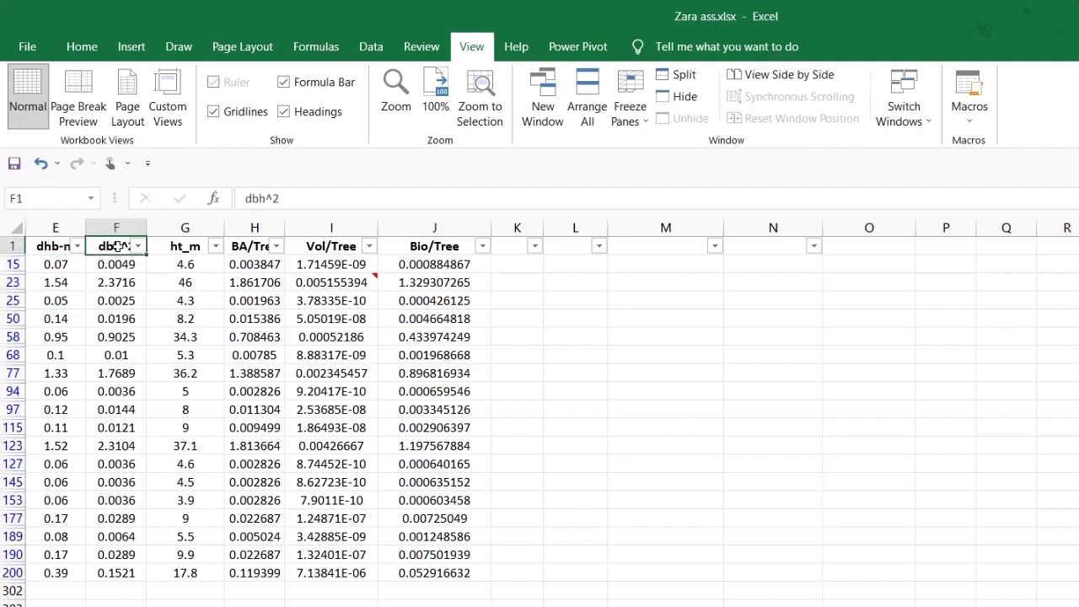
left_click(173, 248)
scroll(168, 385, "down", 2)
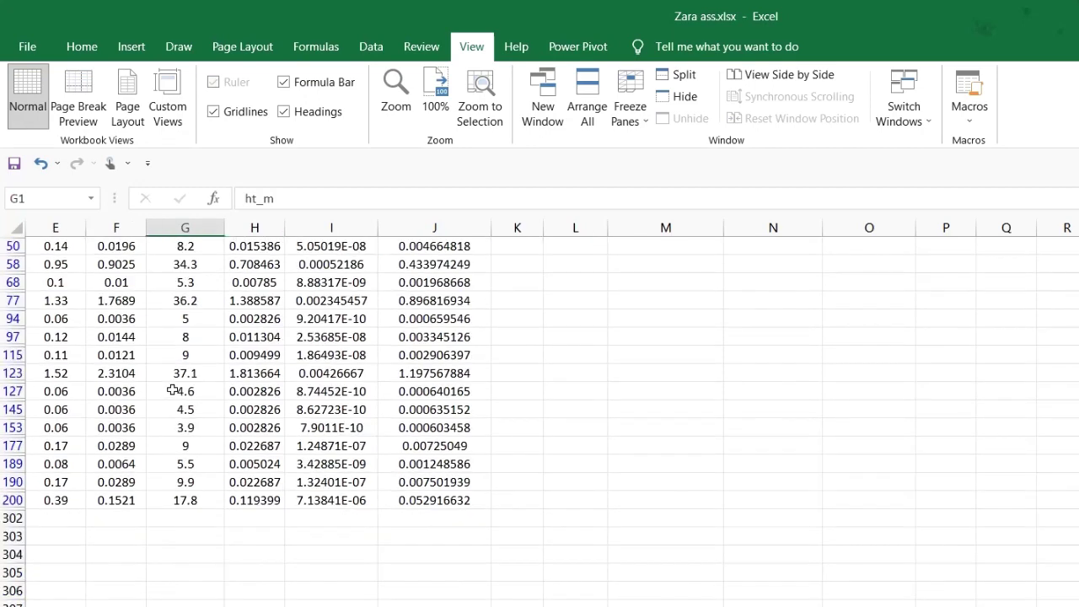
scroll(163, 388, "down", 1)
scroll(163, 402, "down", 2)
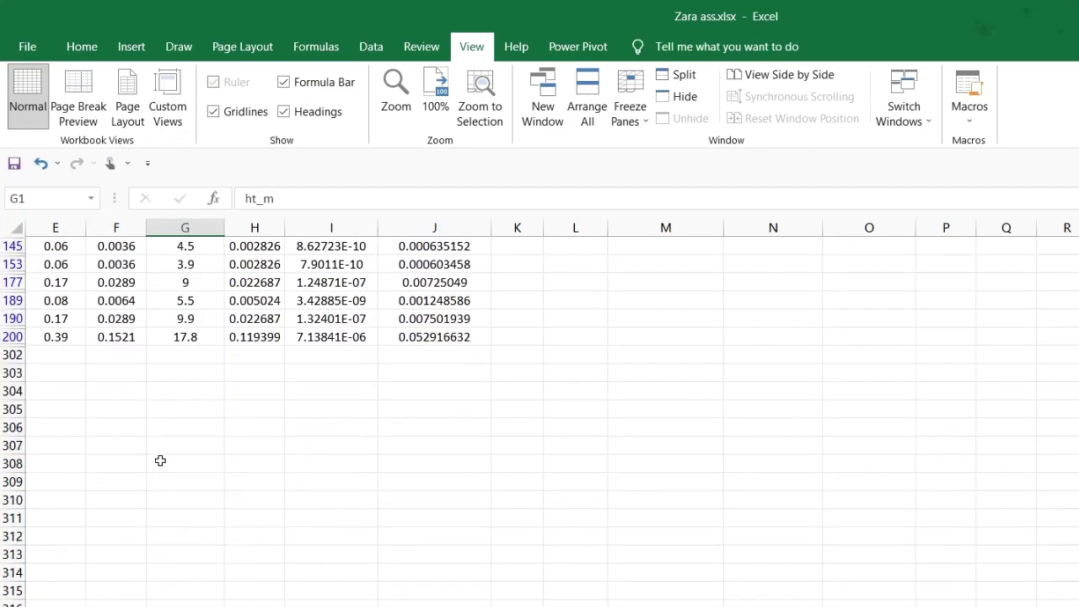
scroll(152, 455, "up", 2)
left_click(61, 428)
left_click(105, 426)
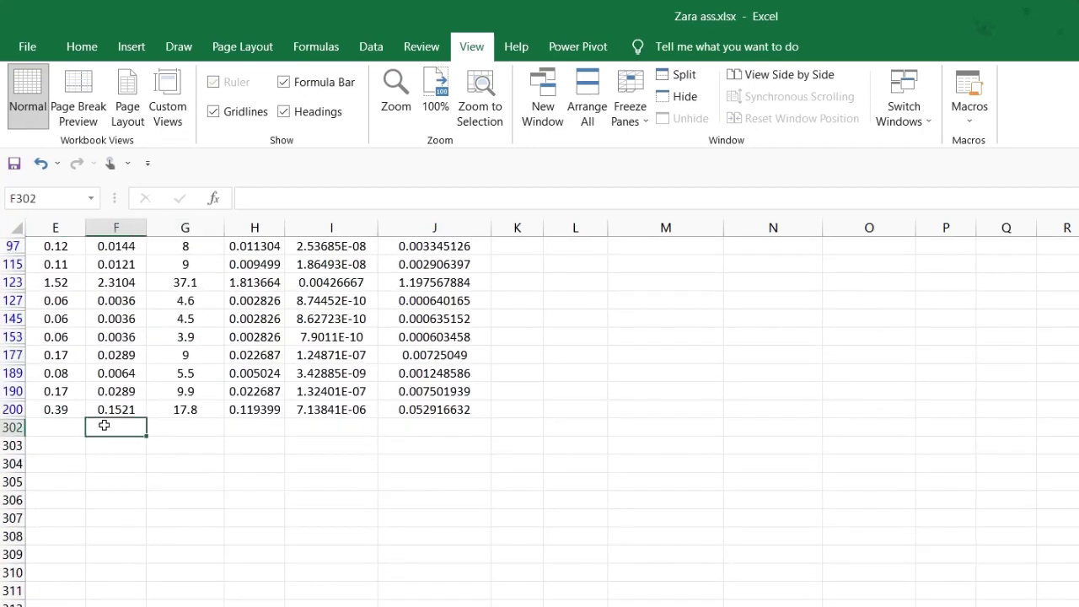
left_click(174, 424)
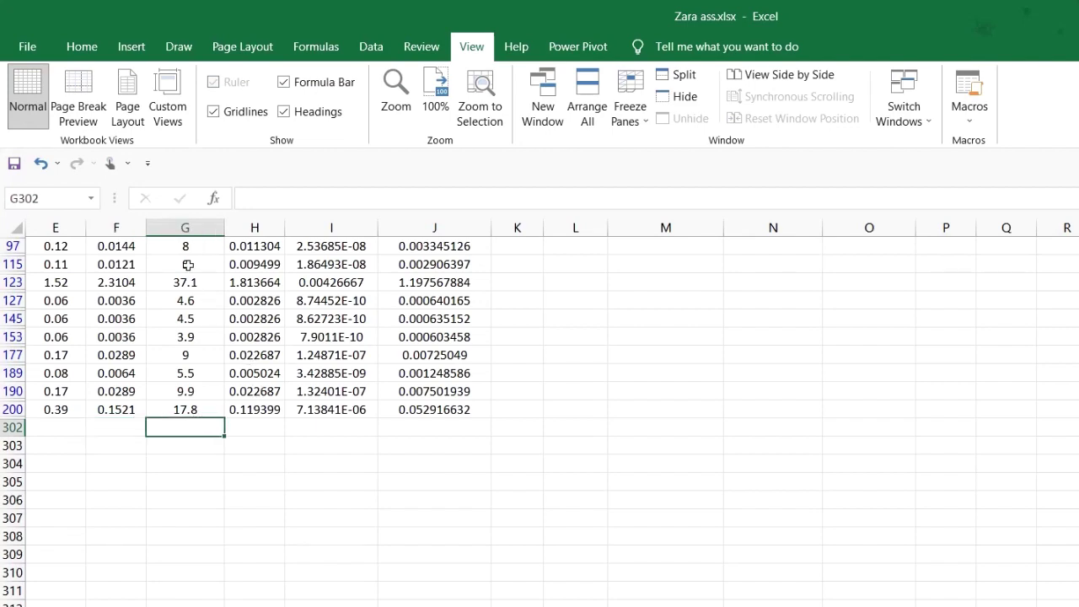
left_click(249, 431)
left_click(313, 423)
scroll(189, 432, "up", 2)
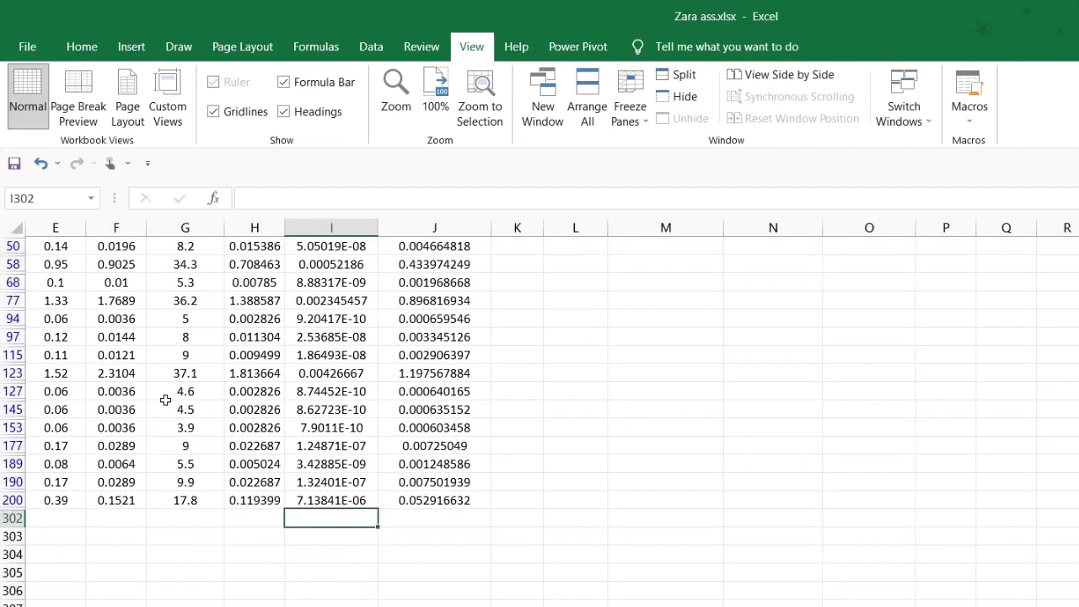
scroll(161, 397, "up", 2)
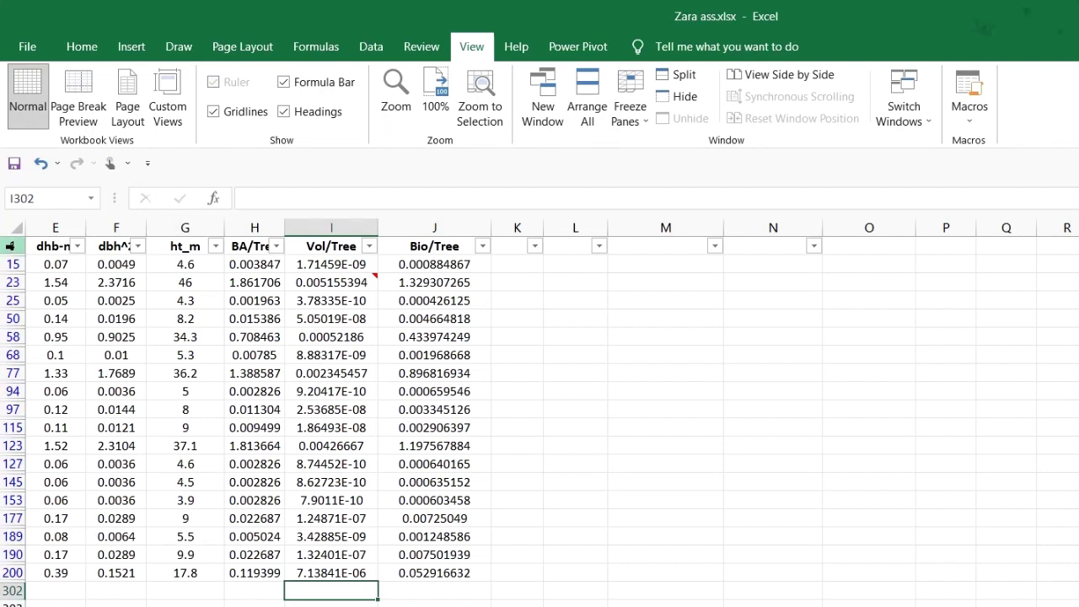
Step: Select header row 1 and apply Freeze Top Row
left_click(14, 246)
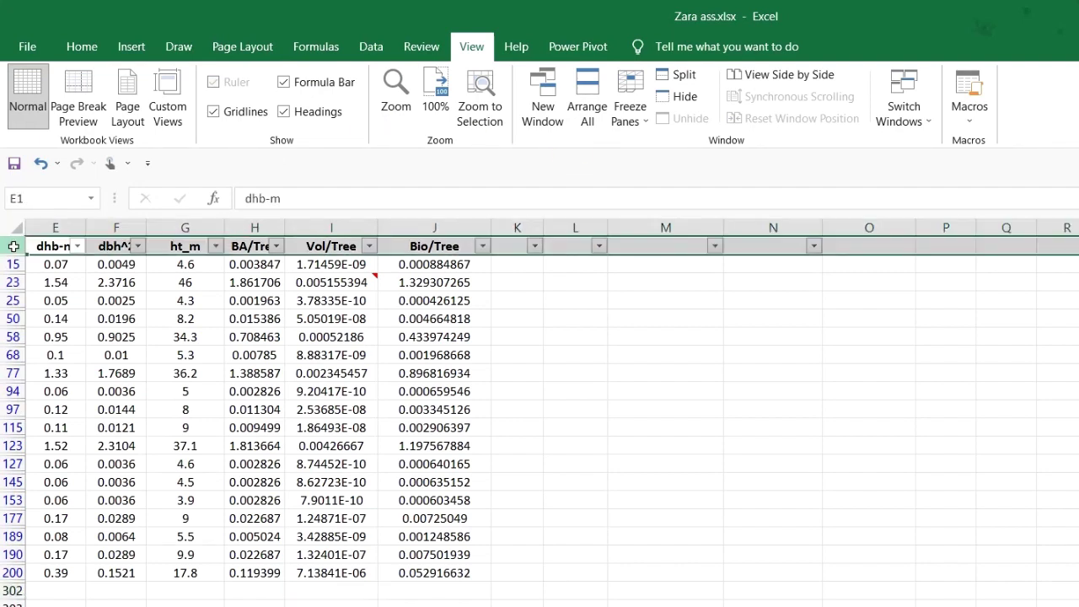
left_click(632, 118)
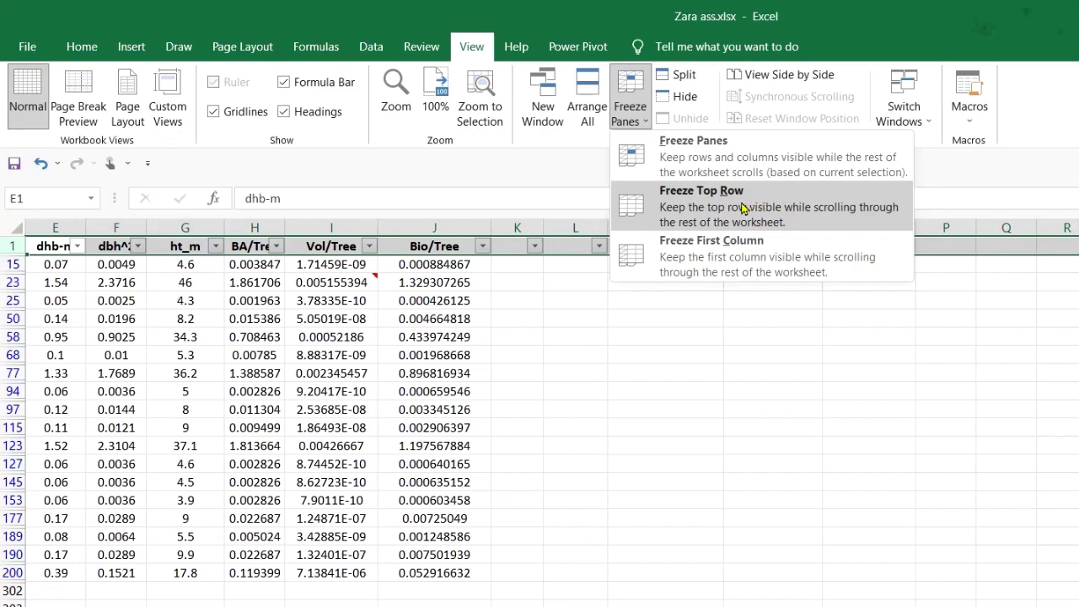
left_click(744, 208)
Step: Scroll down and back up to confirm the header stays fixed, then select K123
scroll(285, 378, "down", 2)
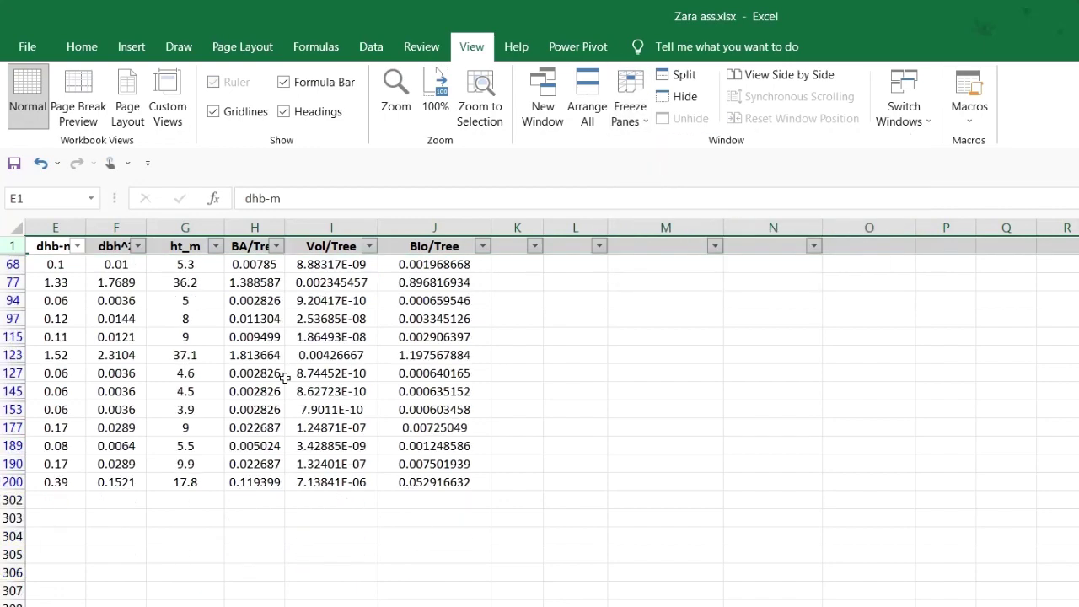
scroll(284, 377, "down", 1)
scroll(283, 379, "down", 1)
scroll(282, 381, "down", 2)
scroll(281, 384, "down", 3)
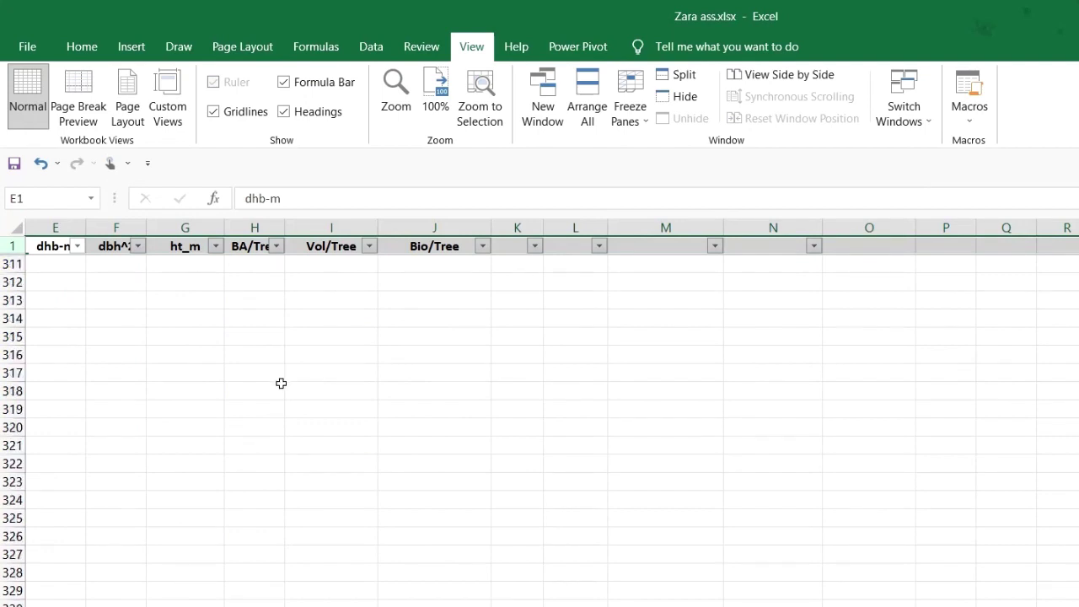
scroll(281, 383, "down", 3)
scroll(285, 354, "down", 3)
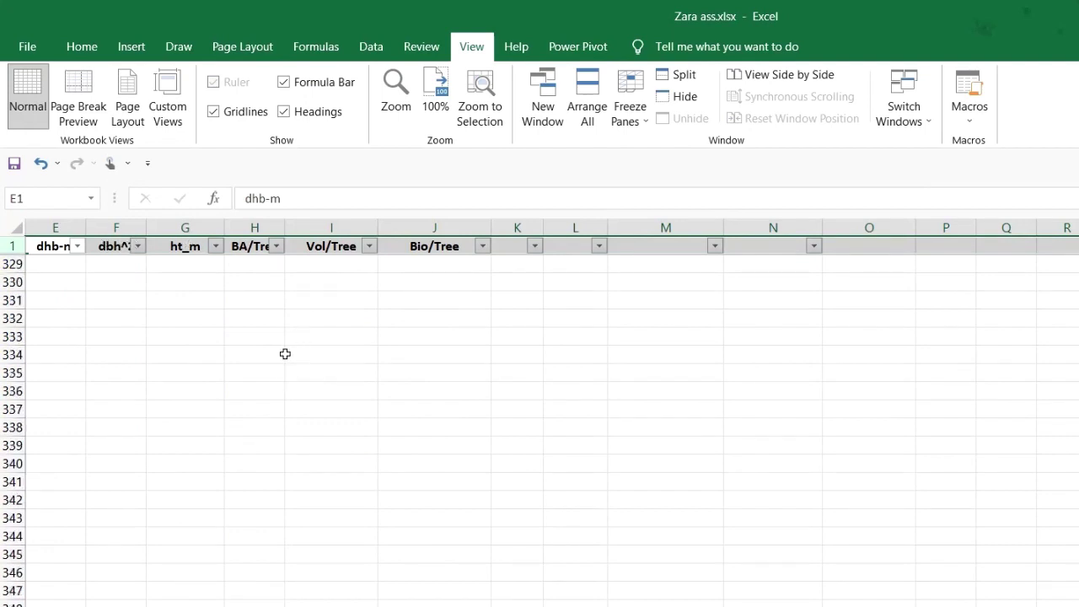
scroll(285, 354, "down", 5)
scroll(264, 377, "down", 6)
scroll(264, 377, "up", 1)
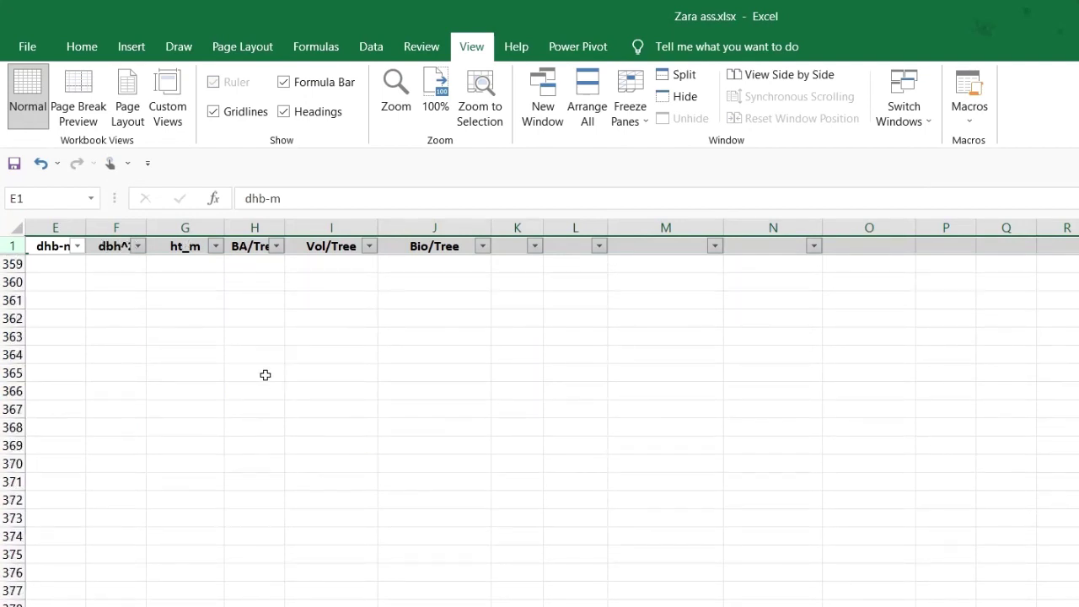
scroll(264, 375, "up", 9)
scroll(264, 375, "up", 7)
scroll(264, 375, "up", 9)
left_click(517, 445)
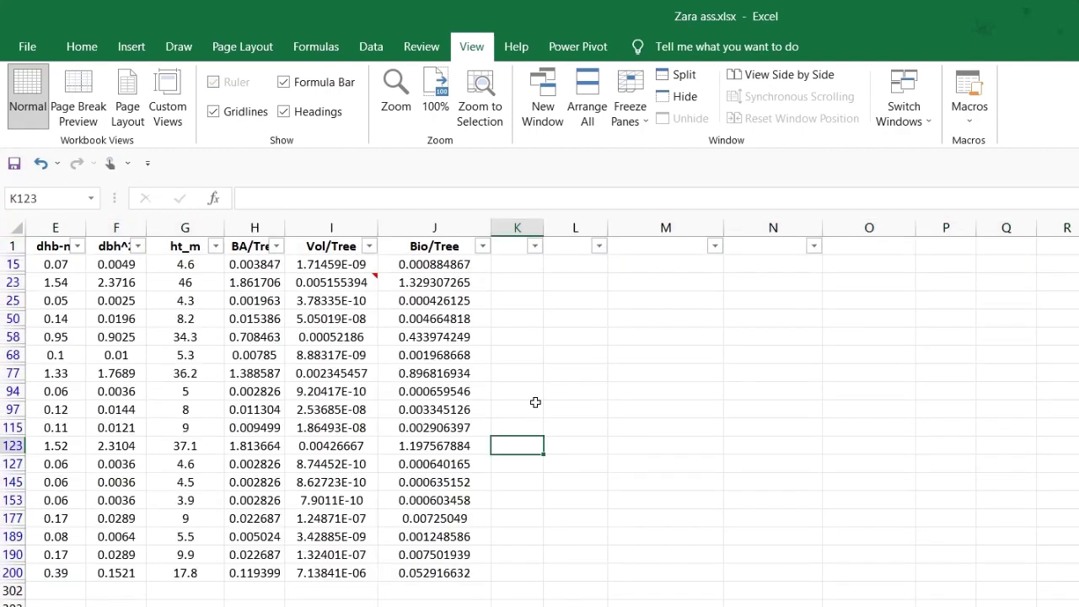